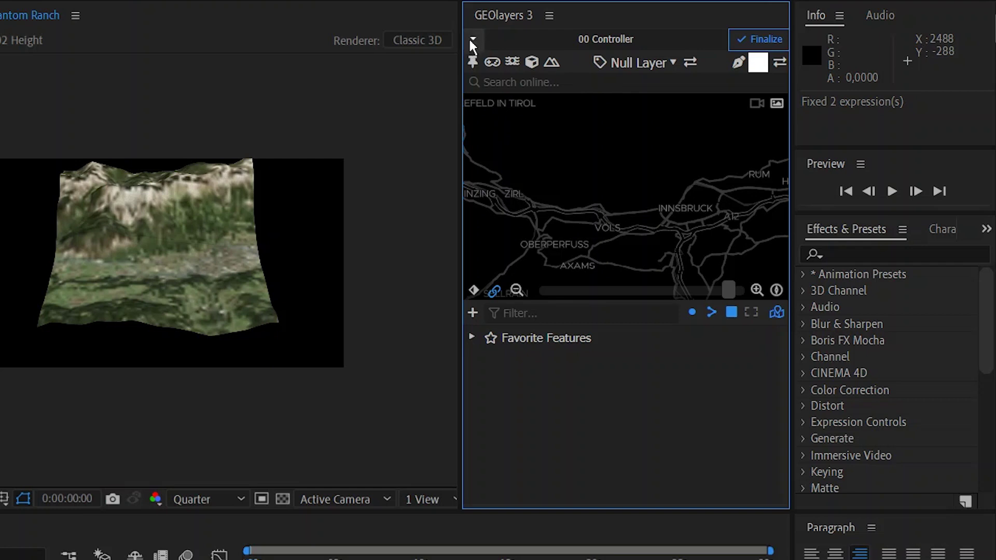
Step: Show the GEOlayers mapcomp list and select layers 2 through 4 together
left_click(473, 40)
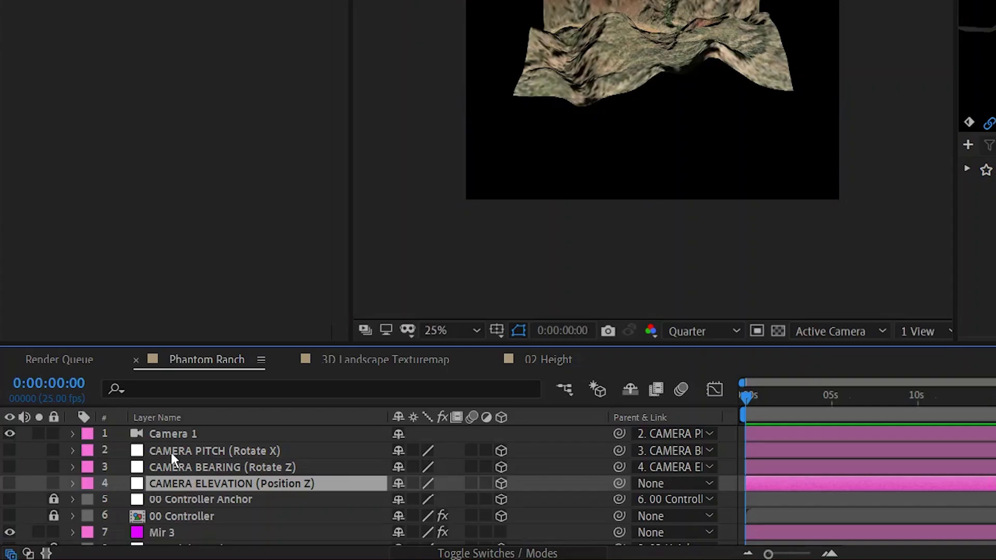
left_click(174, 451, "shift")
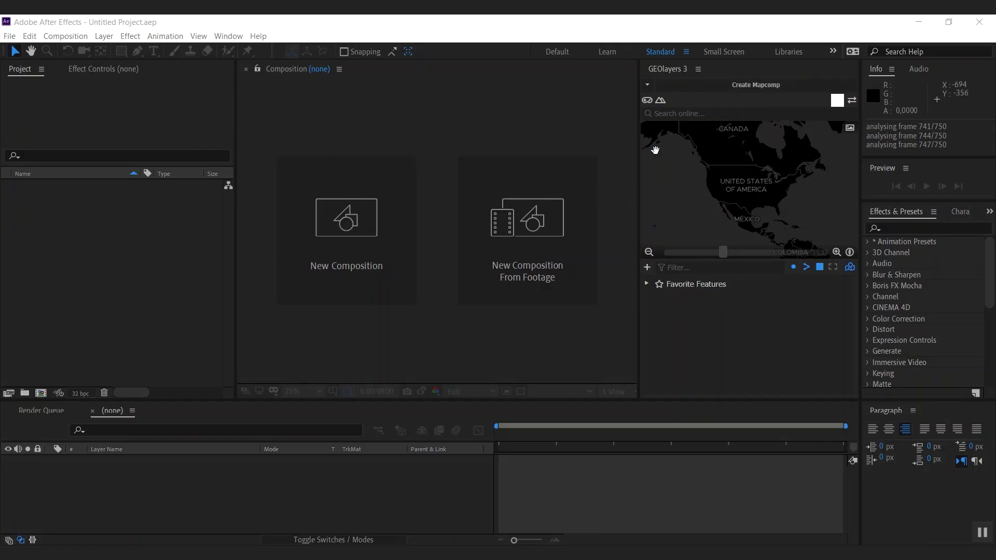
Step: Set up a new 3D landscape named Phantom Ranch with a 1024 px texture size
left_click(660, 102)
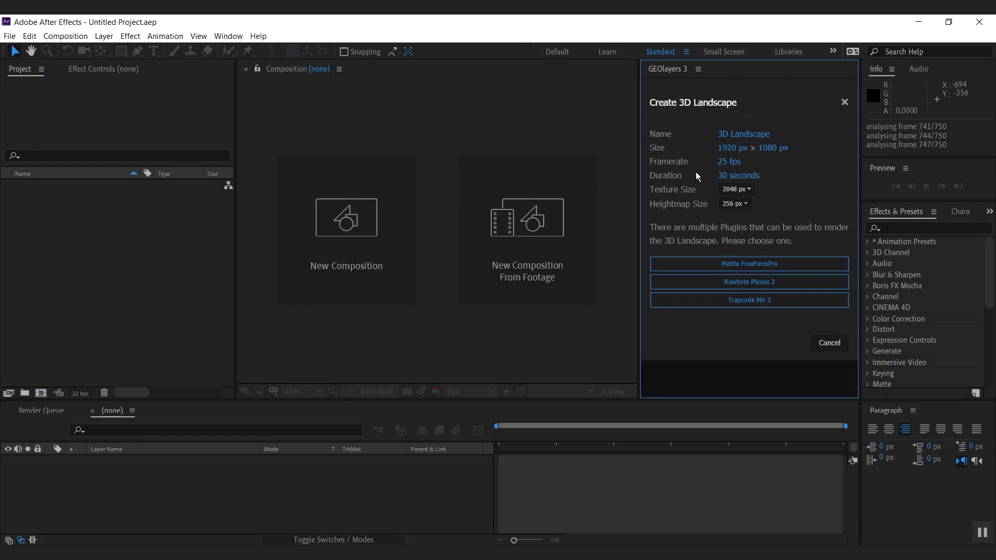
left_click(739, 135)
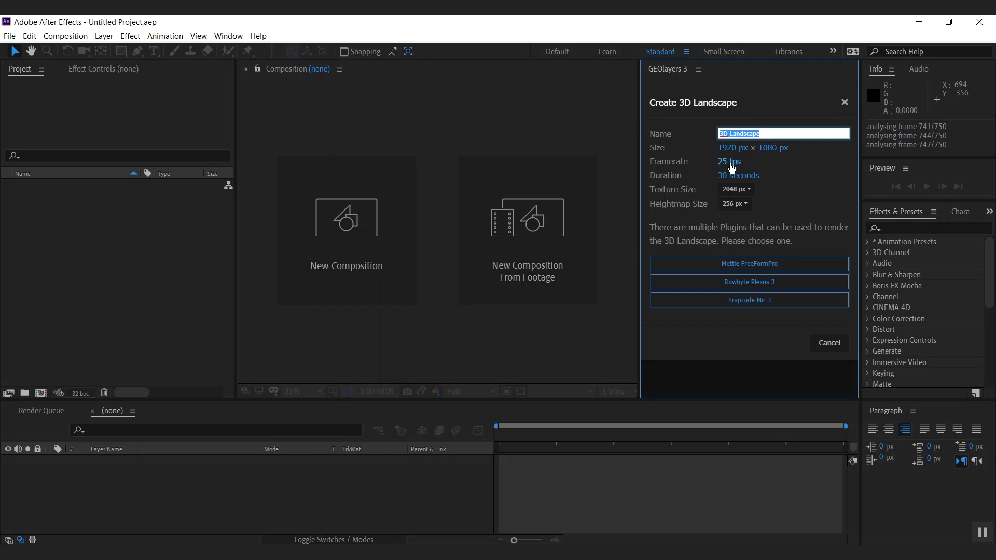
type("Phantom Ranch")
key("Return")
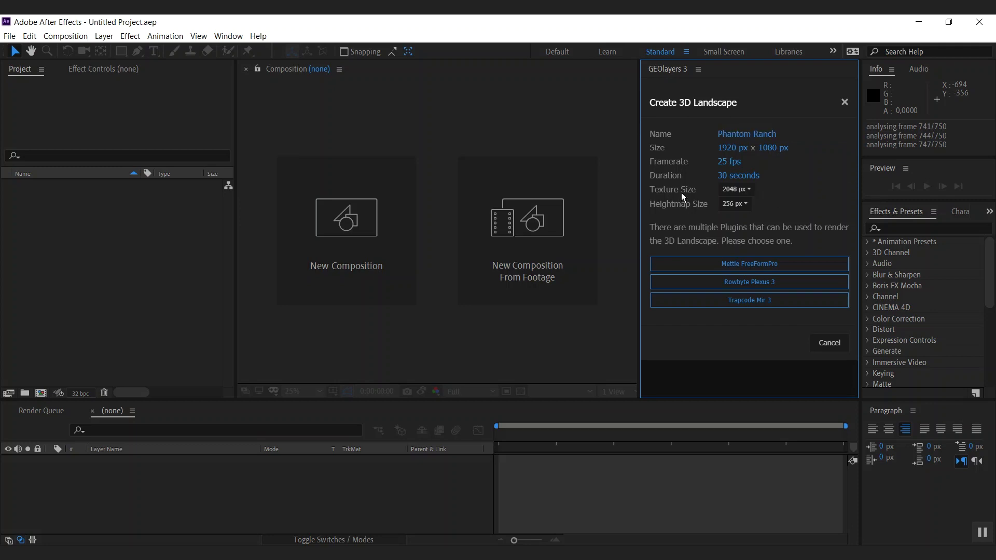
left_click(735, 191)
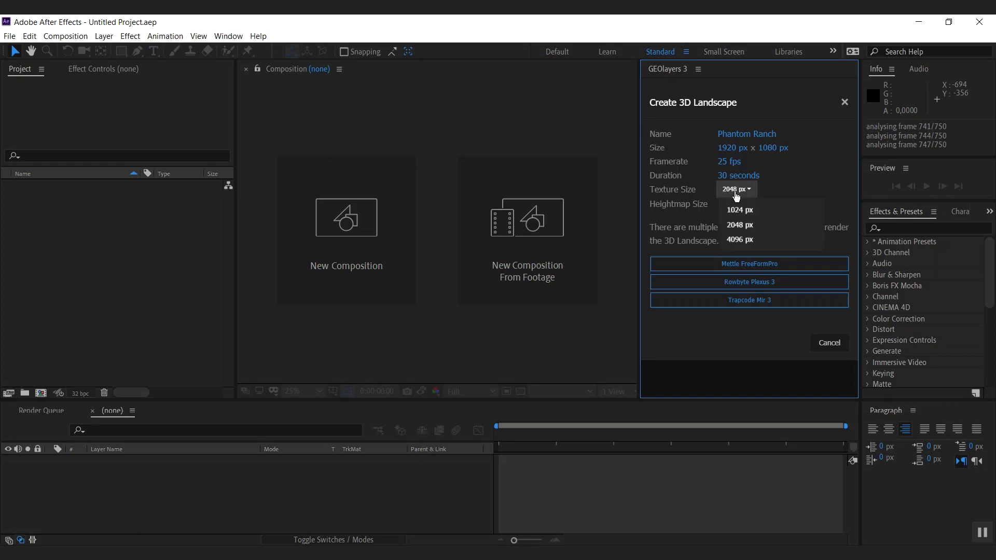
left_click(759, 215)
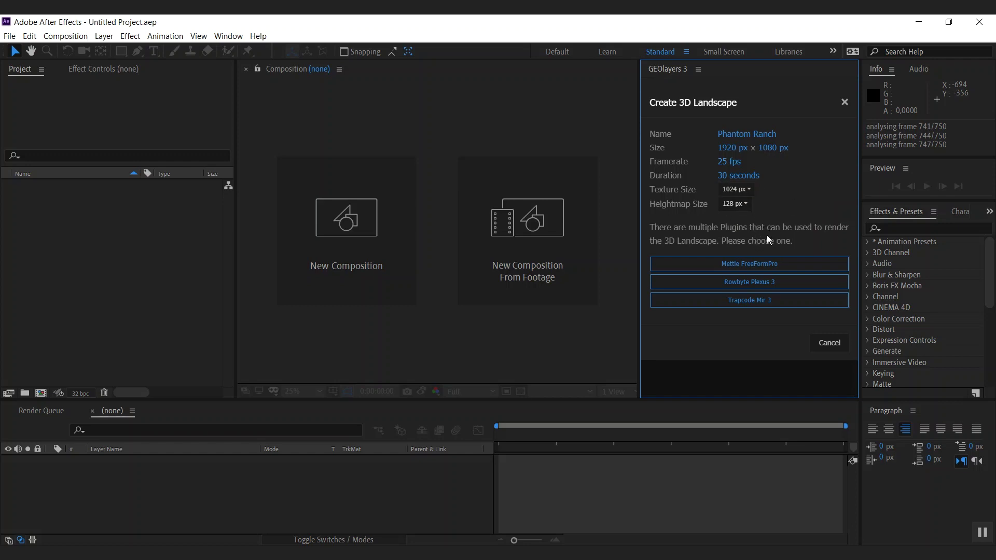
left_click(773, 268)
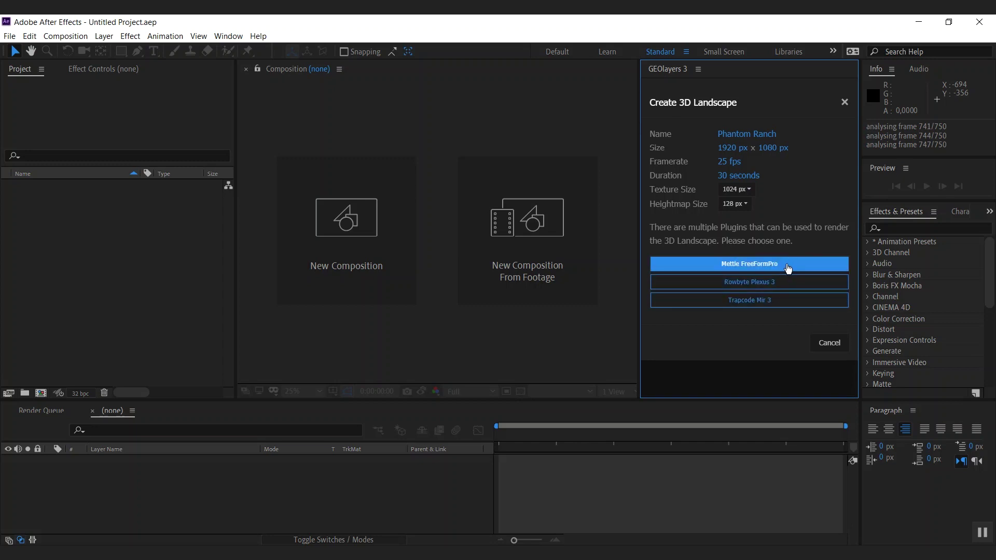
Step: Build the landscape with Trapcode Mir 3, shift the map area, and open the 01 Texture mapcomp
left_click(777, 300)
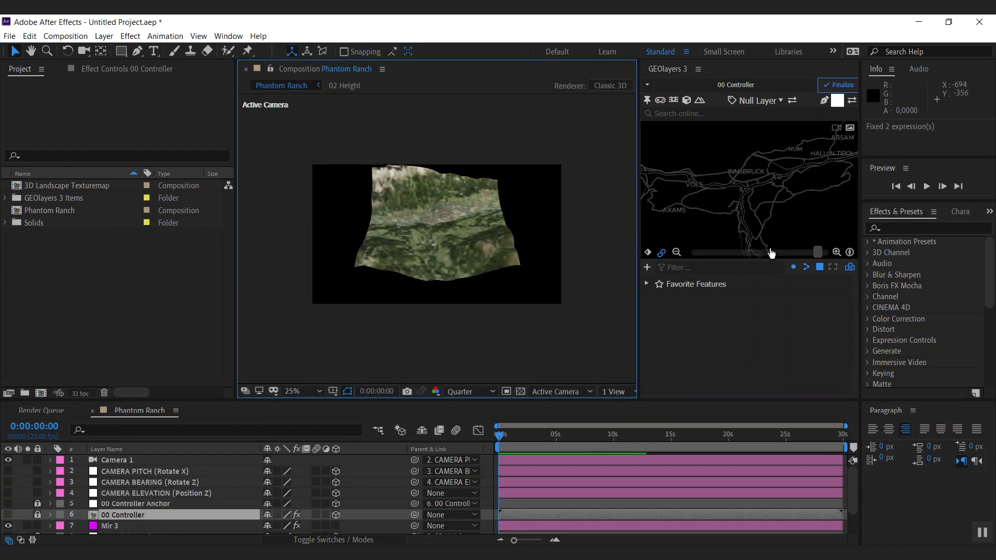
left_click_drag(732, 182, 722, 209)
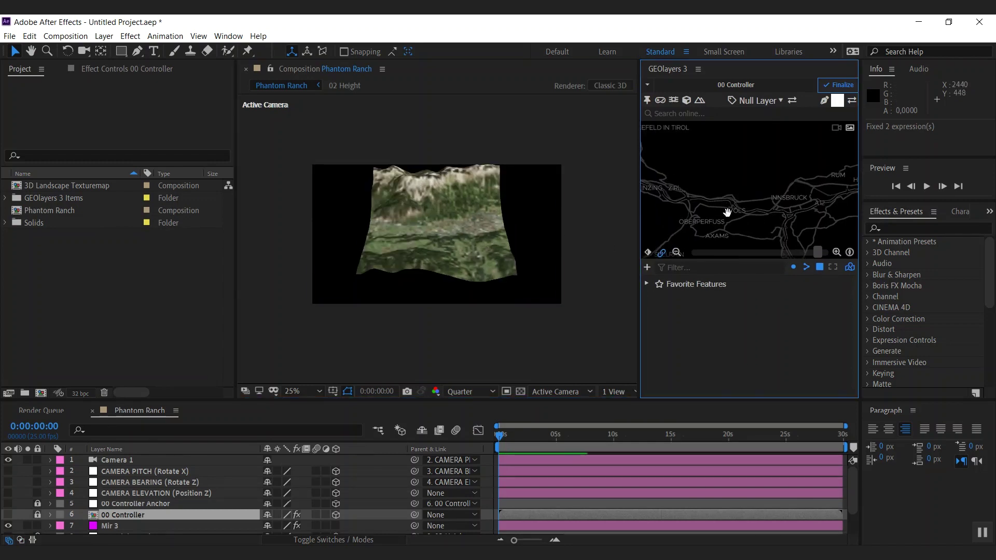
left_click(647, 85)
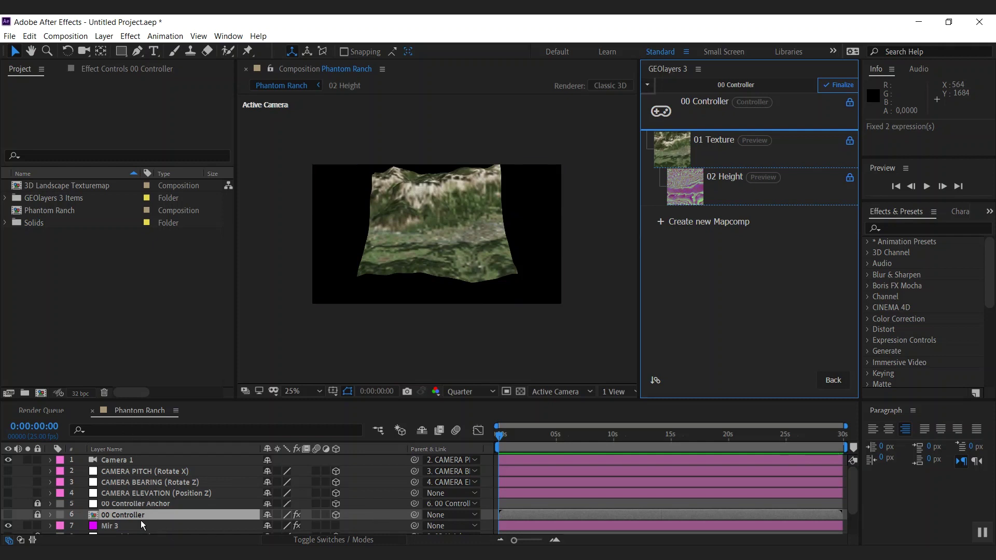
left_click(713, 140)
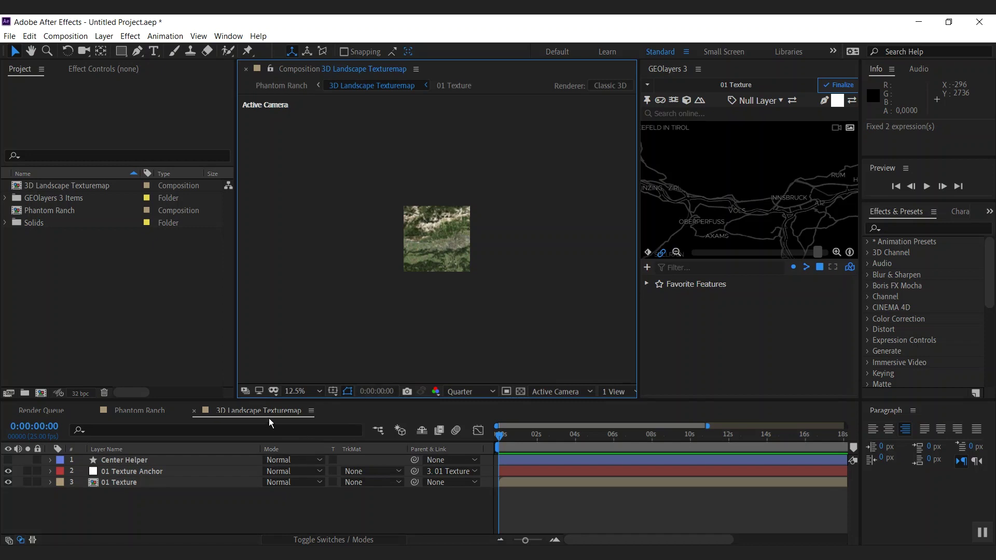
Step: Open the 02 Height mapcomp, then return to the Phantom Ranch 00 Controller comp
left_click(647, 84)
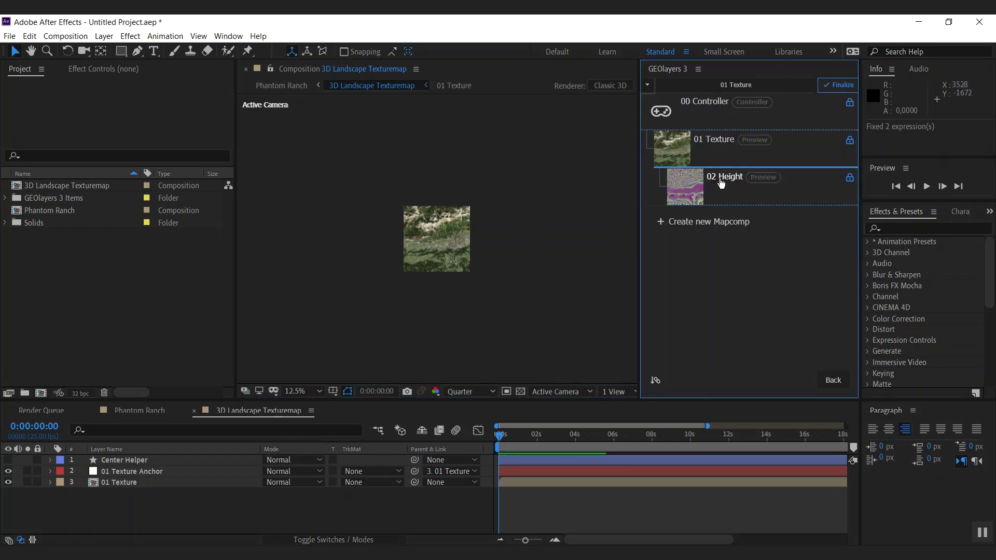
left_click(721, 182)
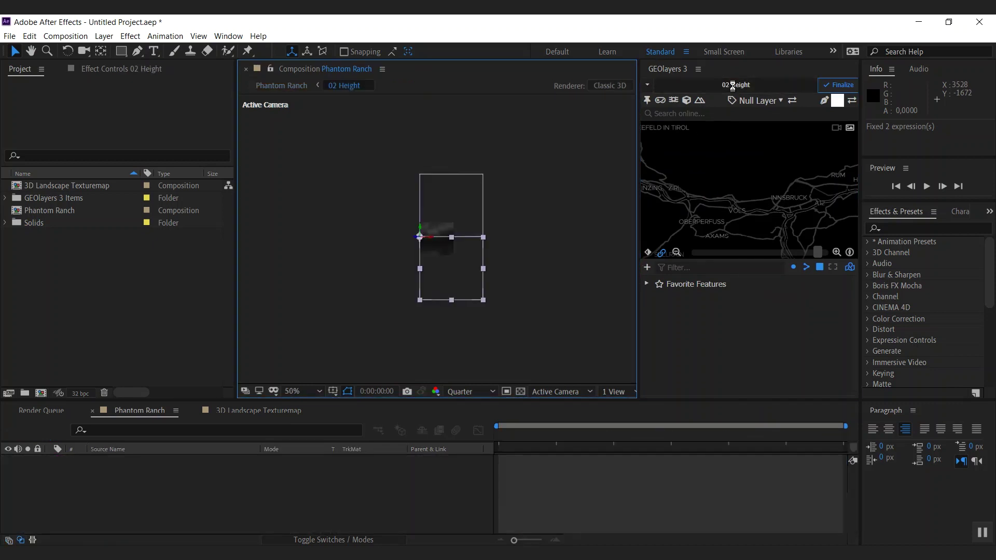
scroll(495, 267, "up", 3)
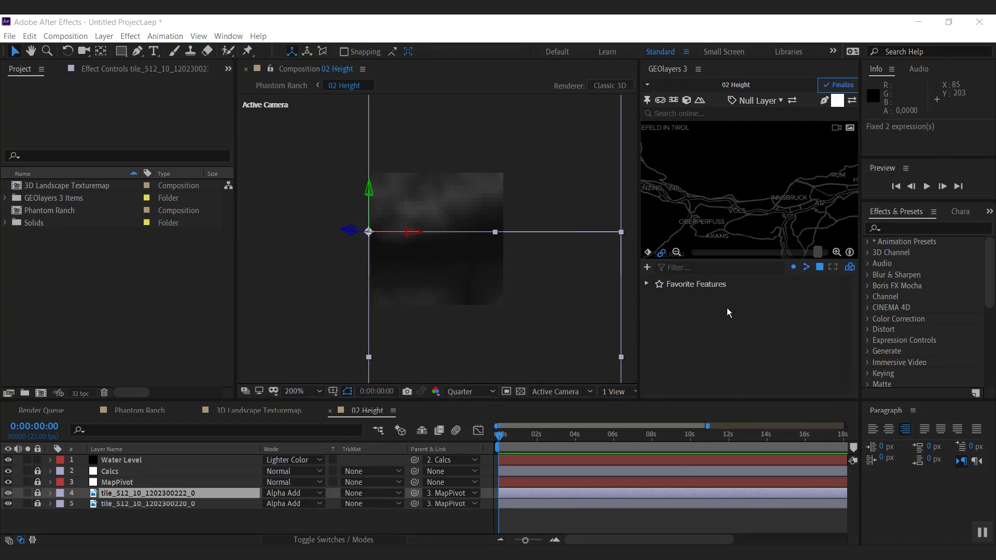
left_click(647, 84)
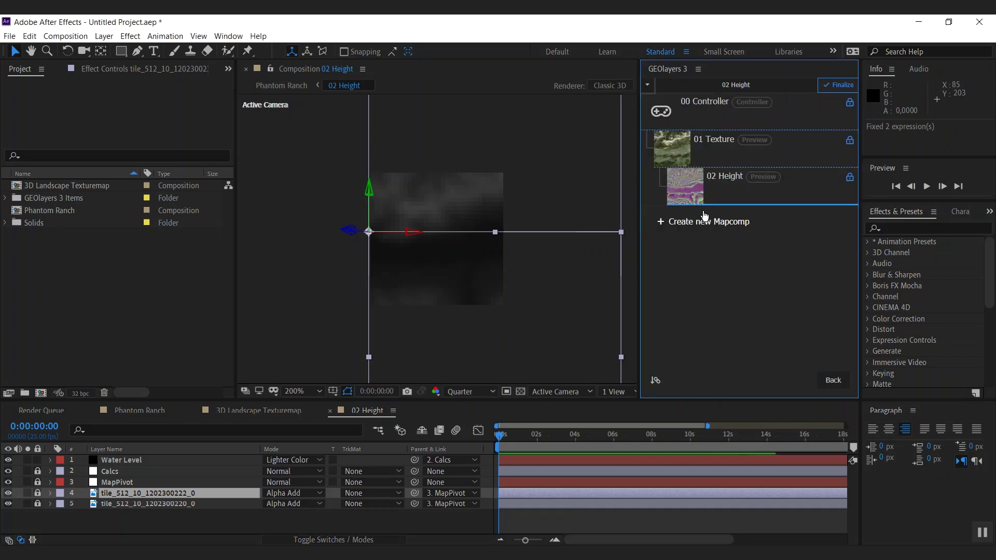
left_click(705, 103)
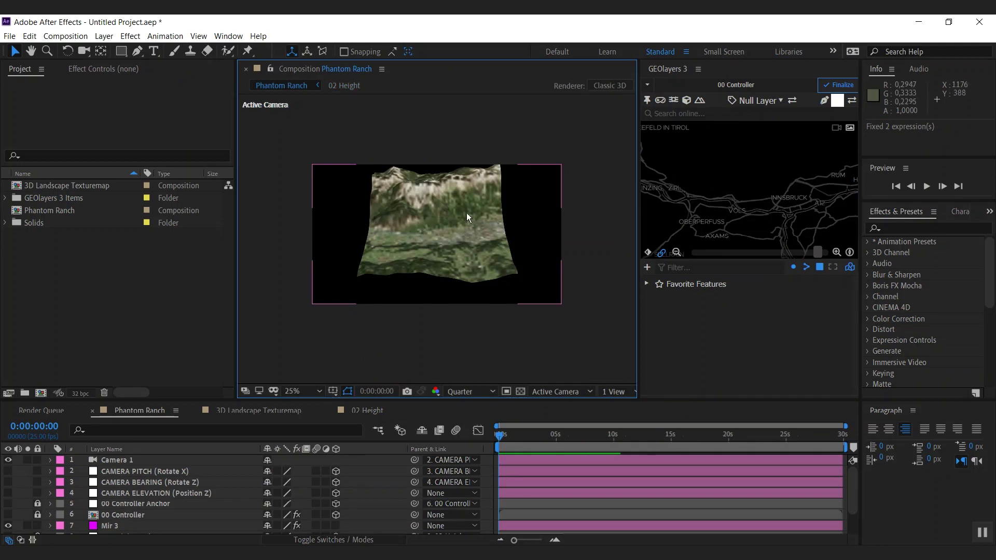
Step: Relocate the Mir 3 terrain to the Grand Canyon valley found by an online 'grand canyon' search
left_click(110, 526)
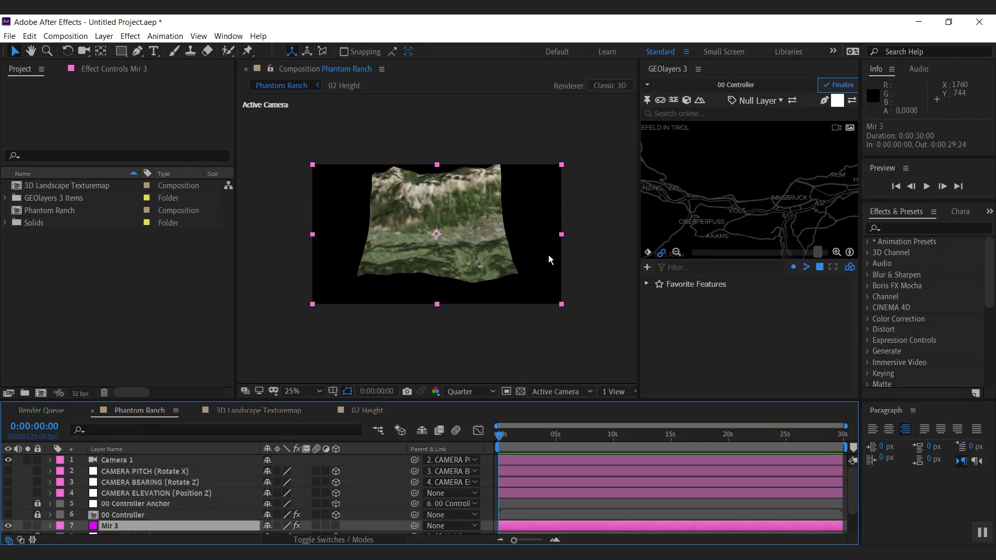
left_click(708, 198)
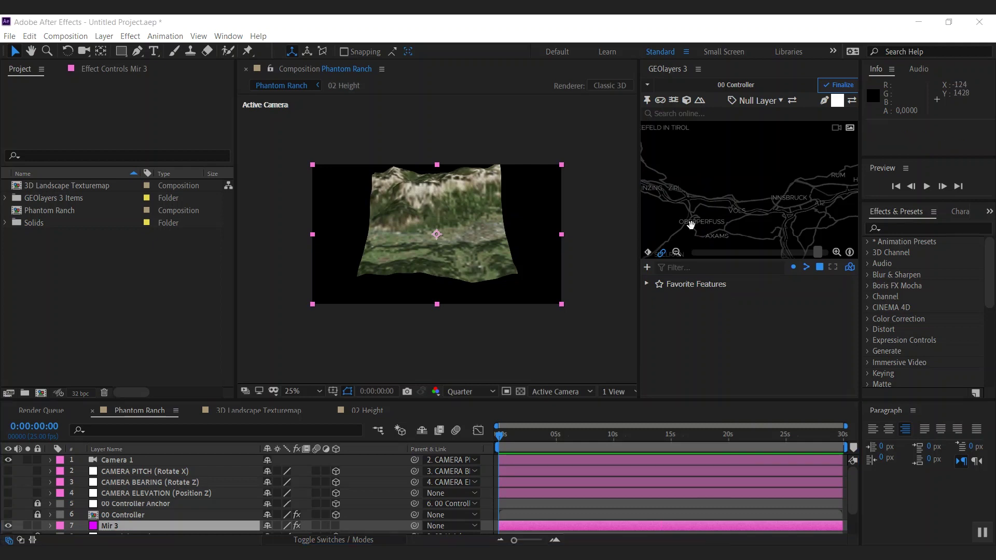
left_click(722, 117)
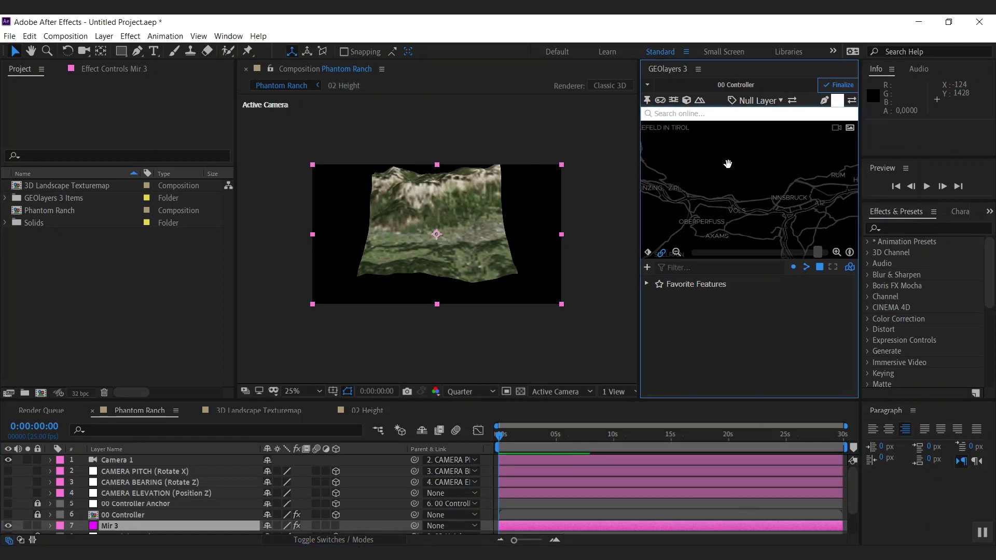
type("grand canyon")
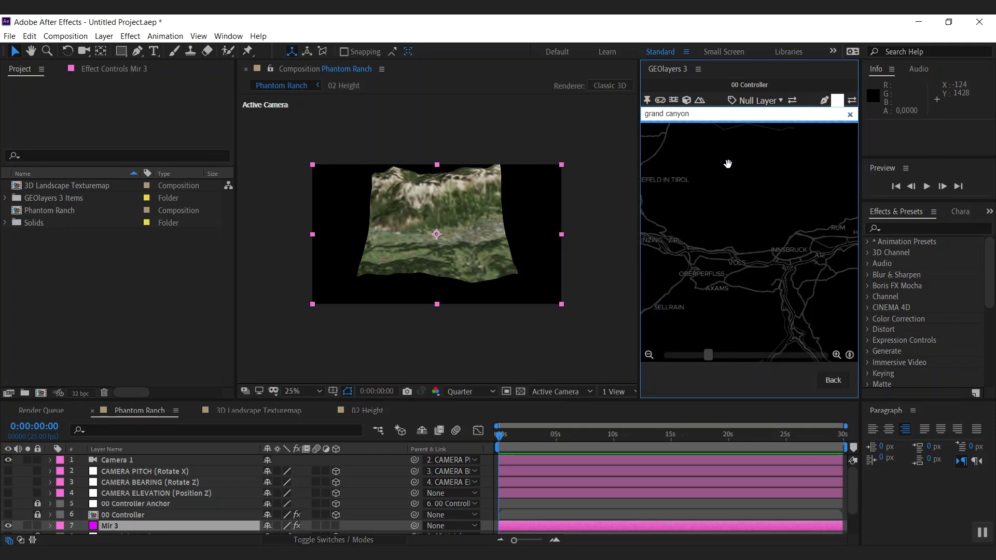
key("Return")
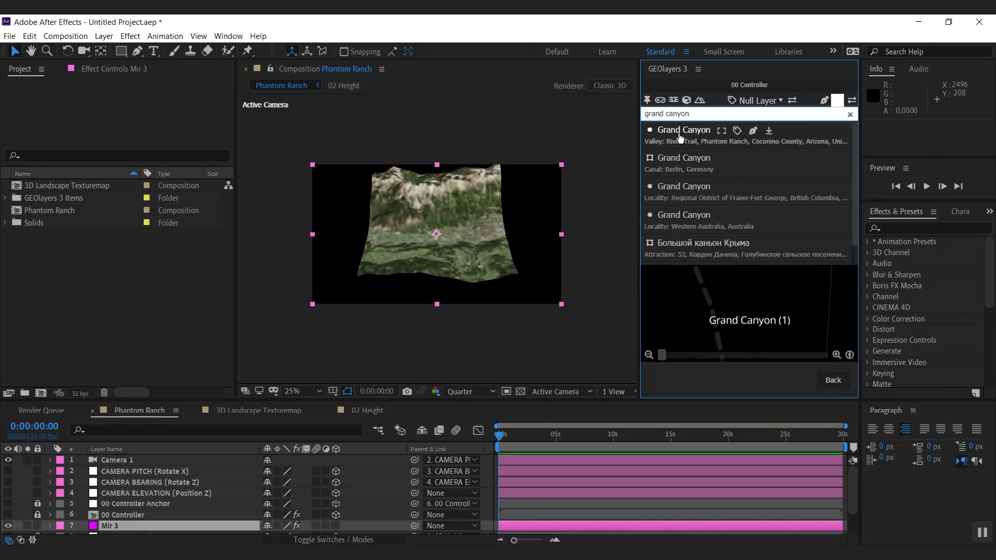
left_click(685, 134)
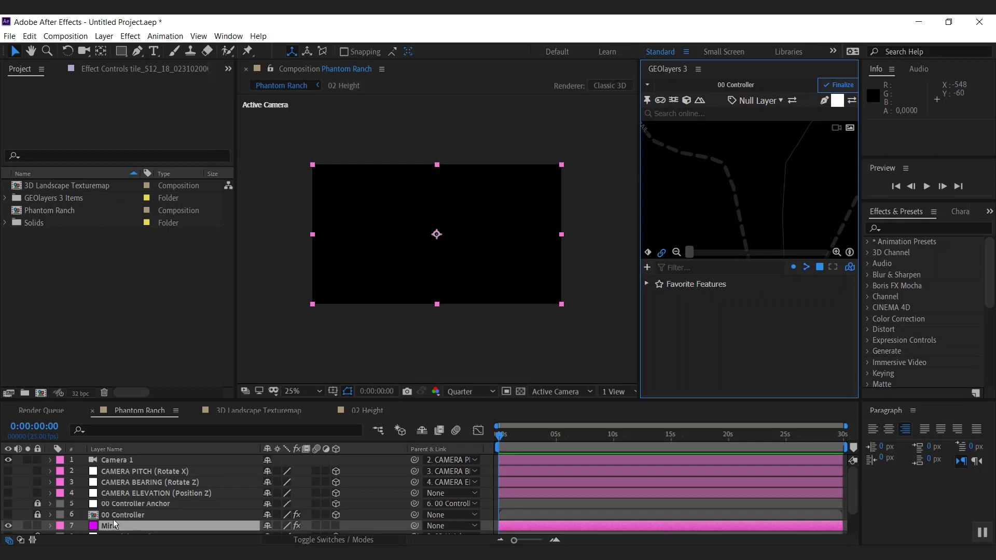
type("3")
key("Return")
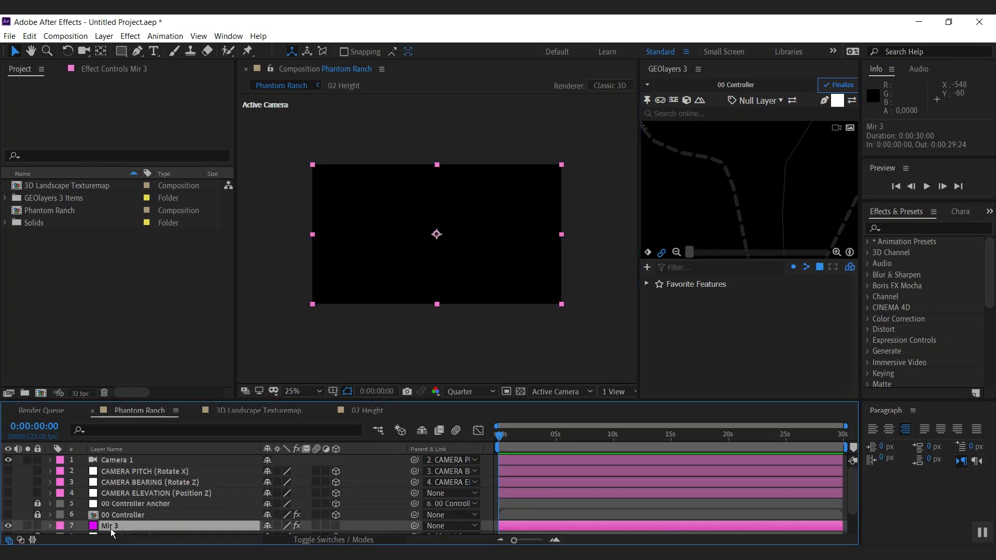
Step: Try out low Mir 3 elevation values and zoom the map out to the wider canyon
left_click(123, 74)
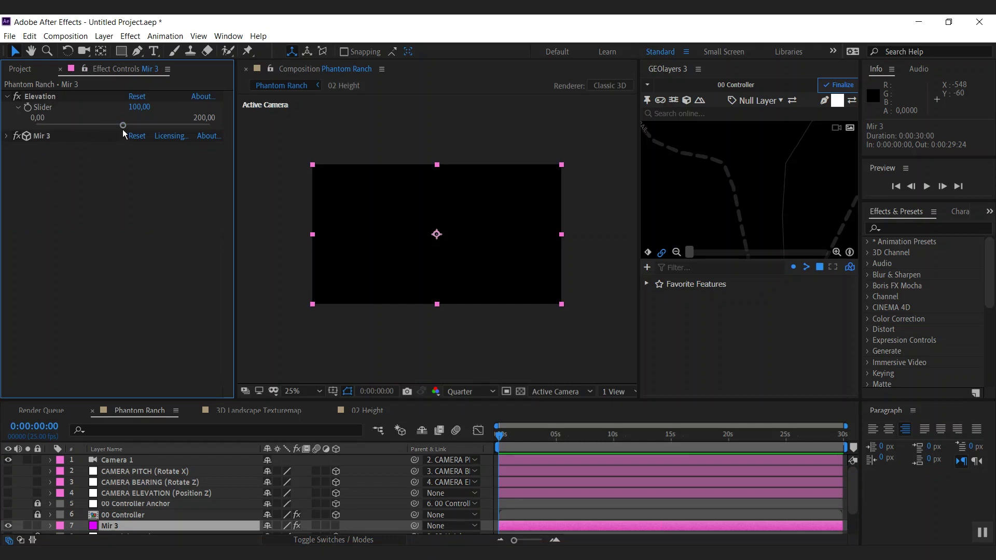
left_click_drag(123, 125, 14, 130)
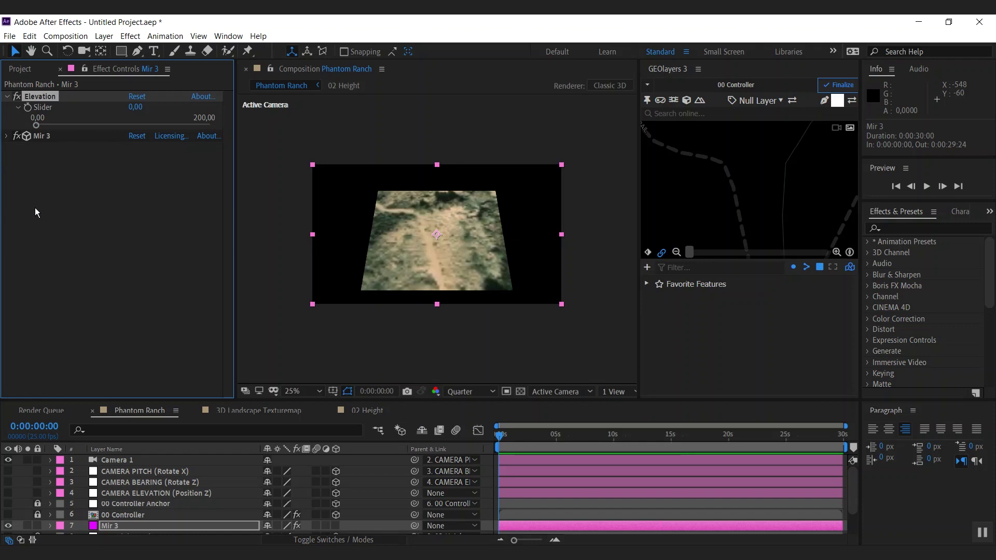
left_click_drag(38, 130, 32, 131)
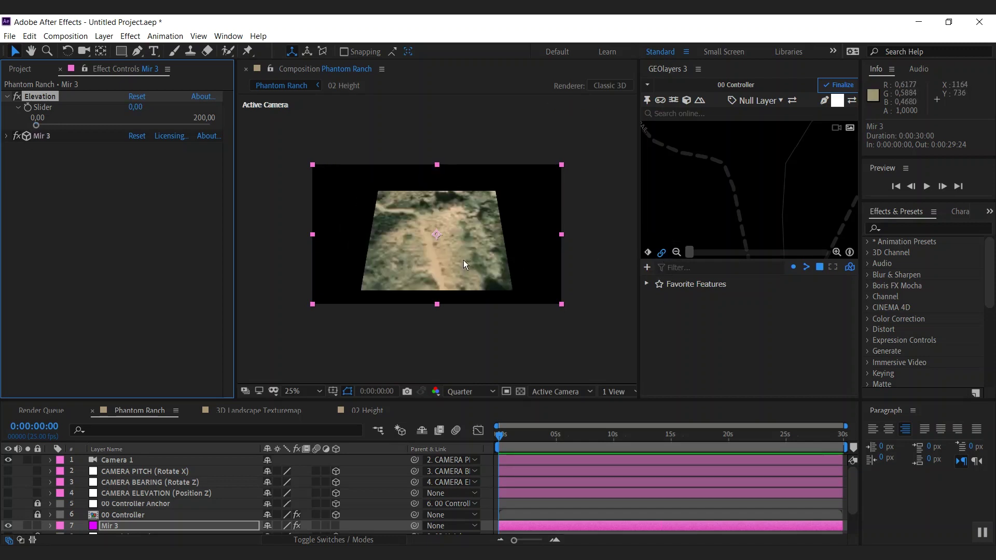
left_click(676, 253)
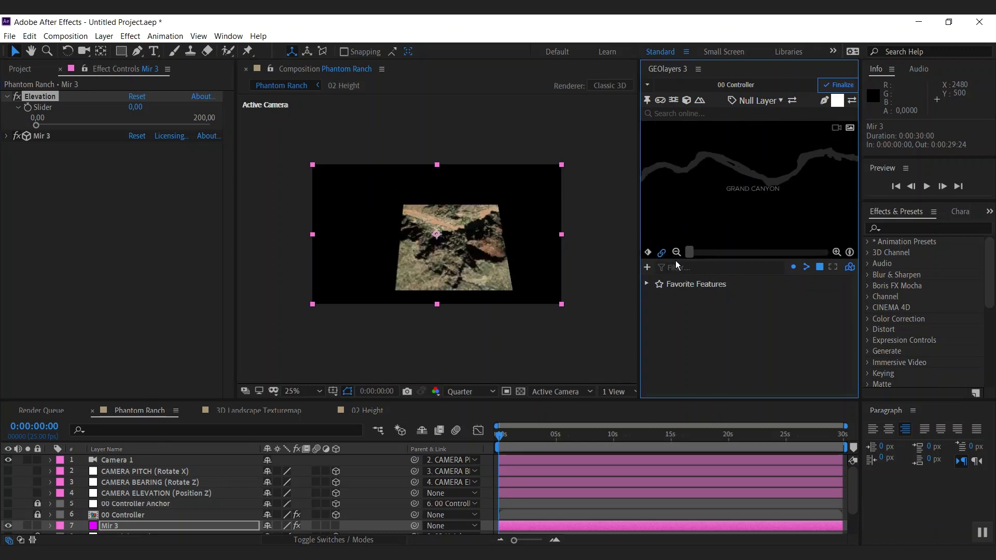
left_click(676, 254)
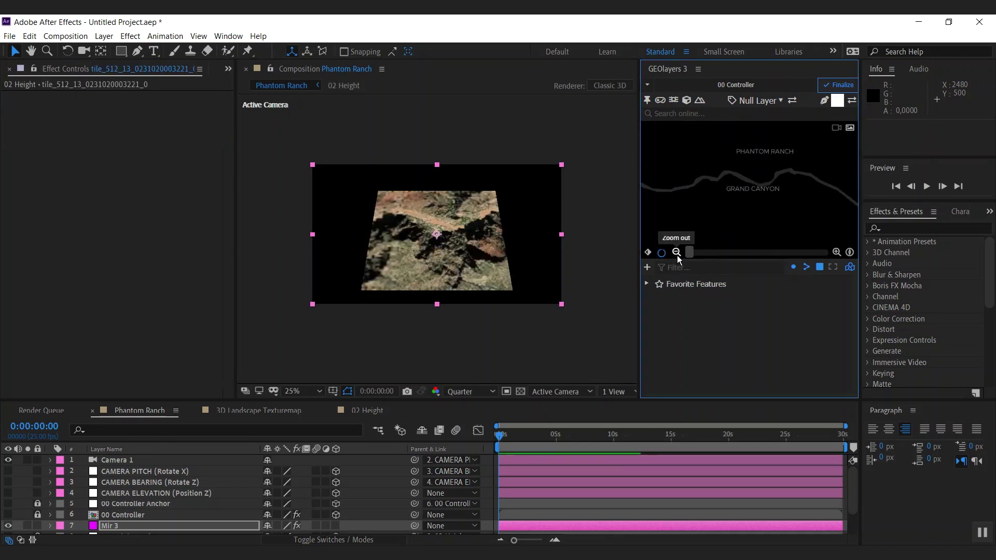
left_click(713, 253)
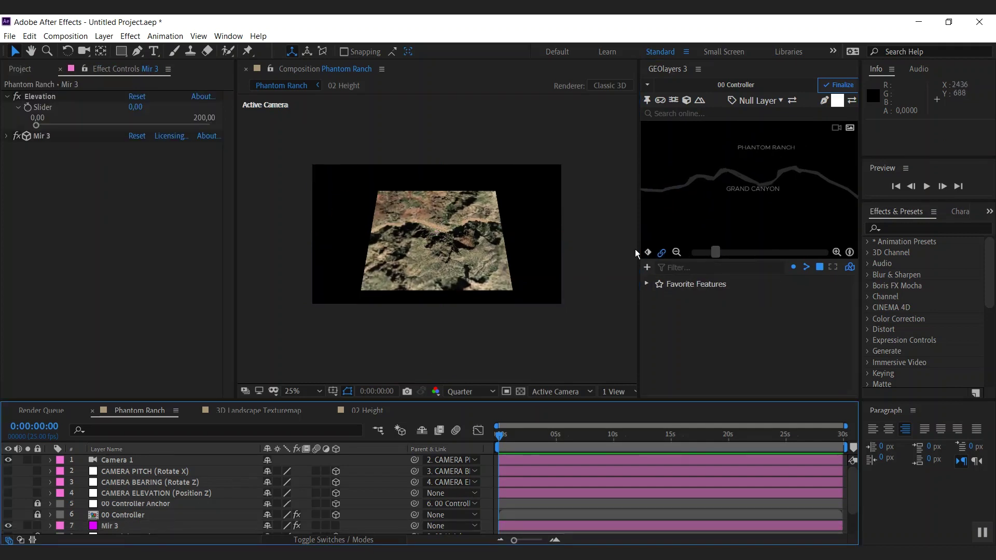
Step: Set the Mir 3 layer's Elevation value to 80
left_click(113, 526)
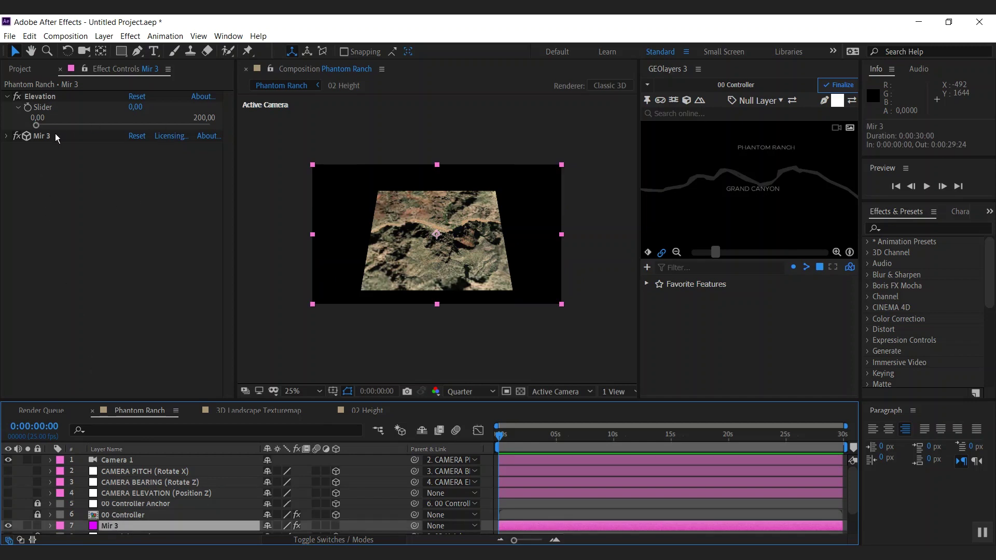
left_click_drag(39, 129, 108, 133)
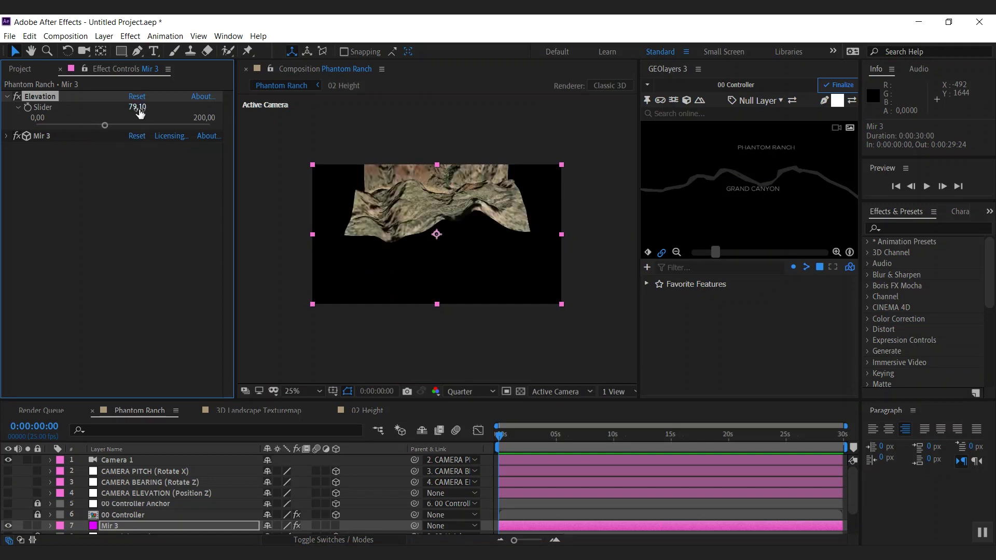
left_click(136, 108)
type("80")
key("Return")
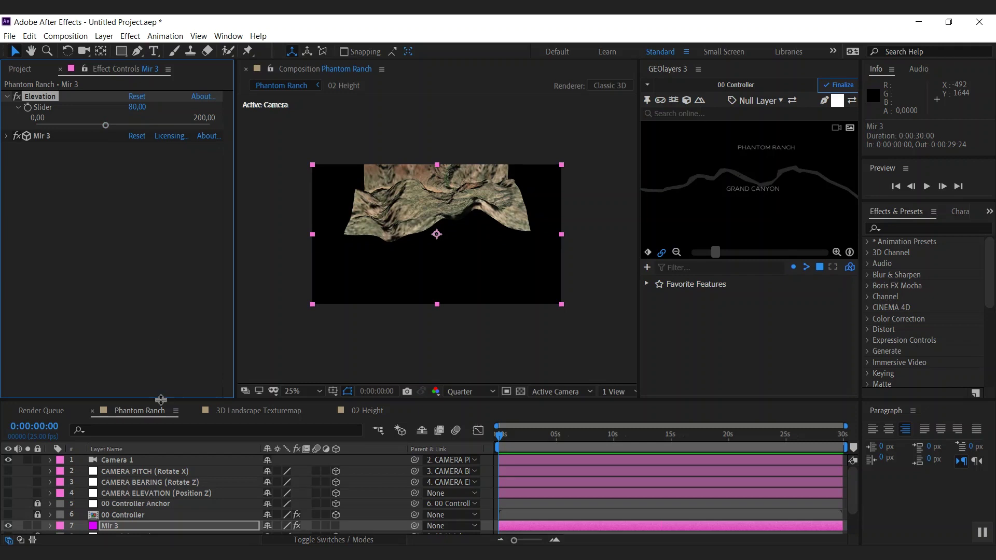
Step: Move the CAMERA ELEVATION layer's Position Z to -365
left_click(124, 495)
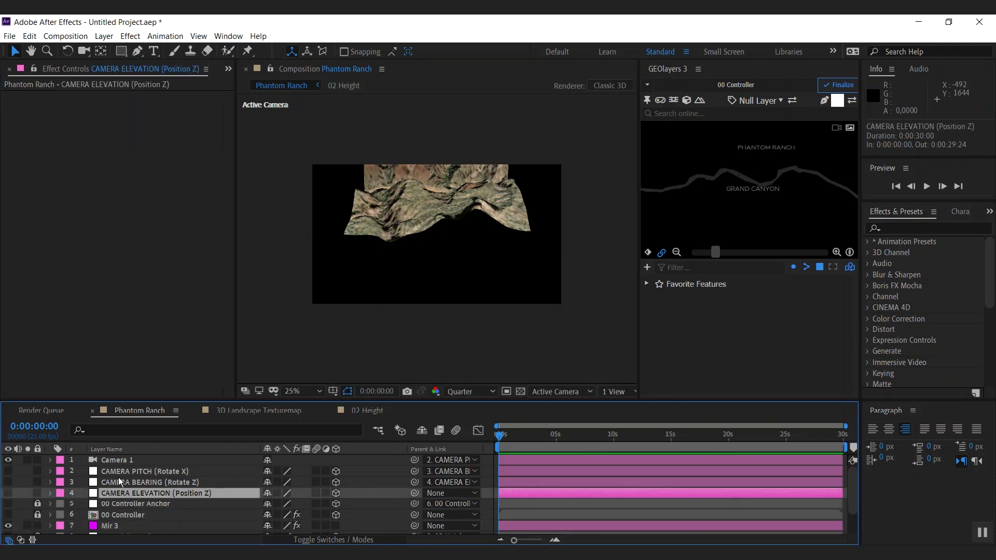
left_click(119, 472, "shift")
left_click(117, 460, "shift")
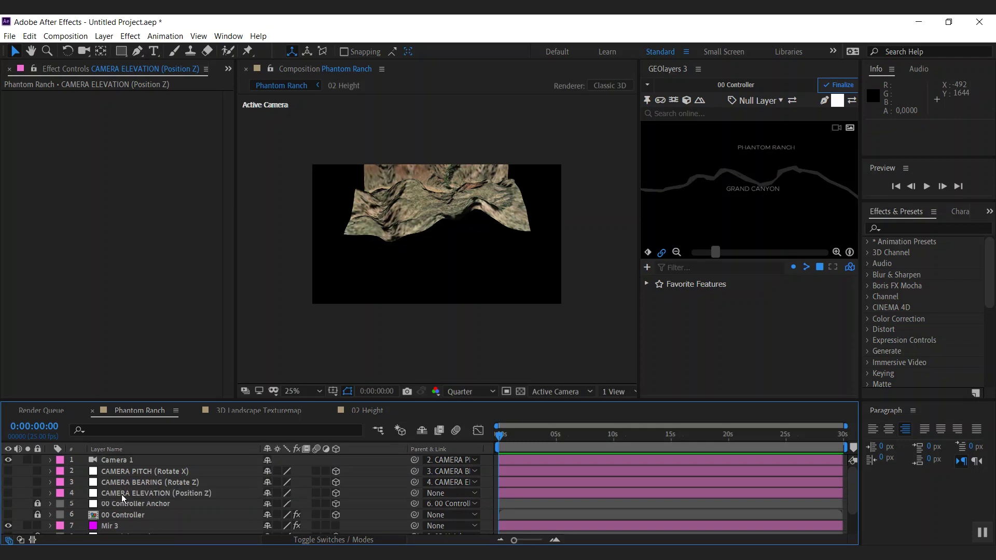
left_click(122, 494)
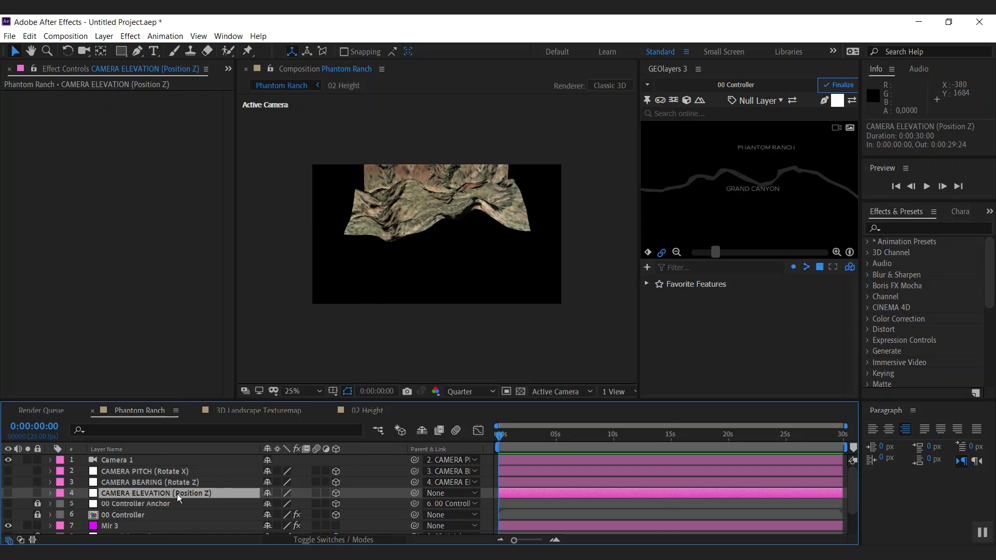
key("p")
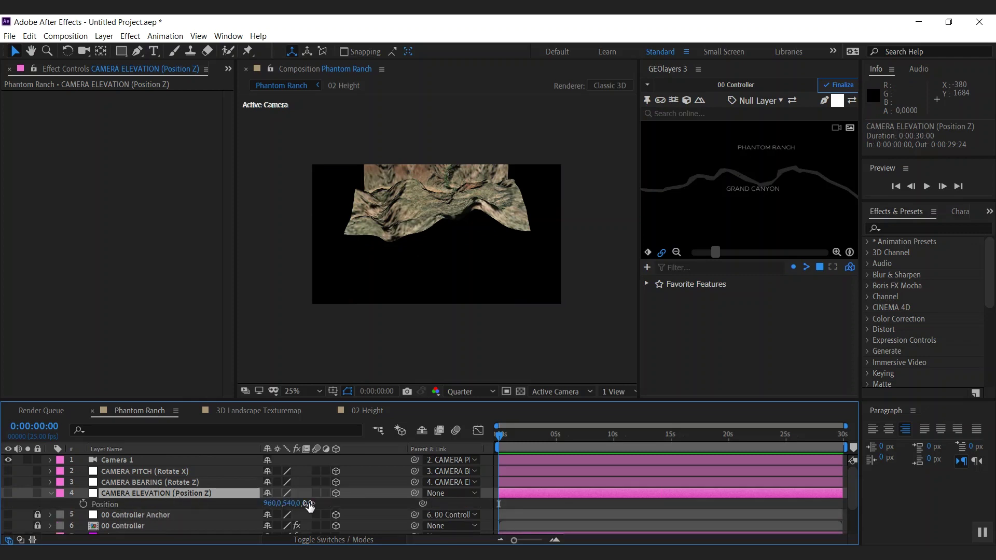
left_click_drag(309, 506, 288, 511)
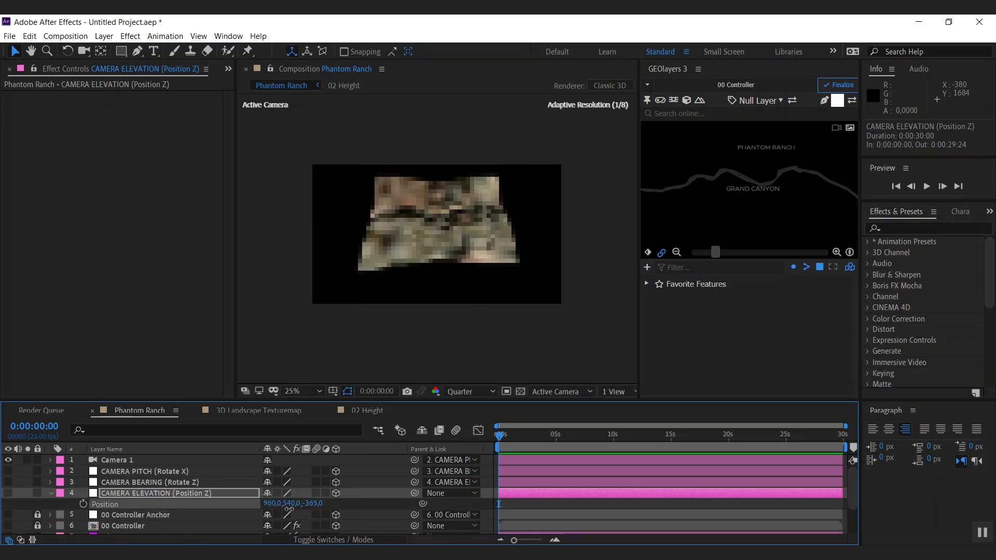
Step: Rotate CAMERA BEARING Z to 26° and tilt CAMERA PITCH X to 32°
left_click(148, 482)
key("r")
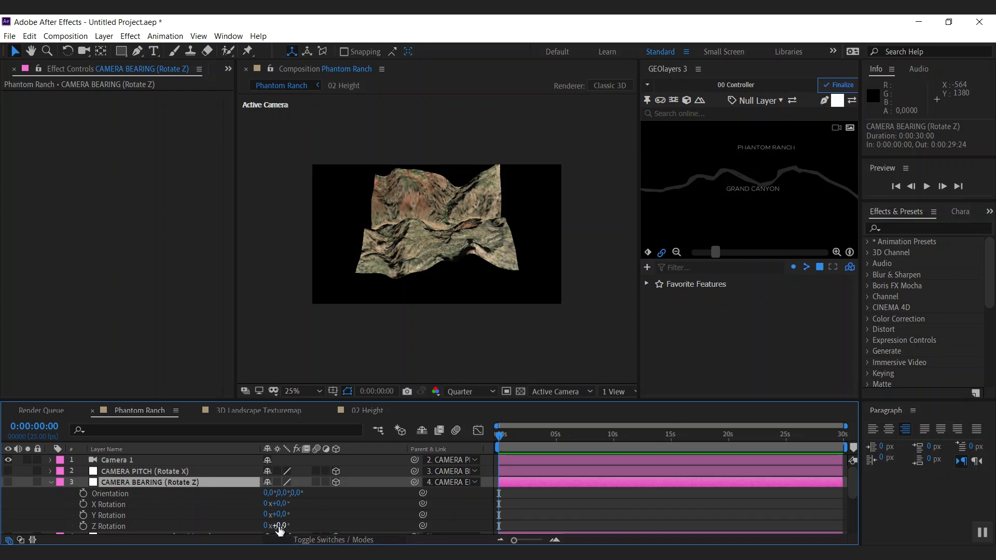
left_click_drag(280, 527, 299, 539)
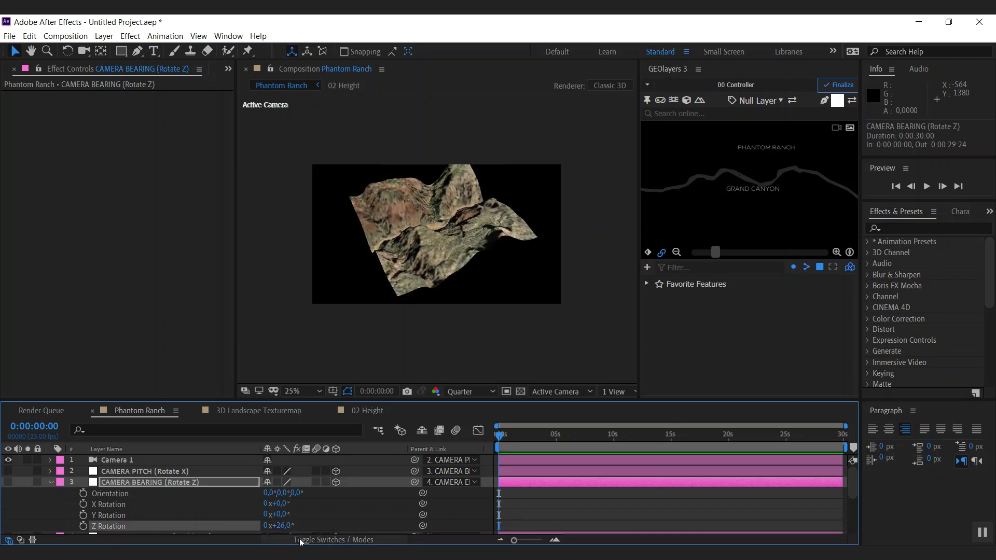
left_click(127, 473)
key("r")
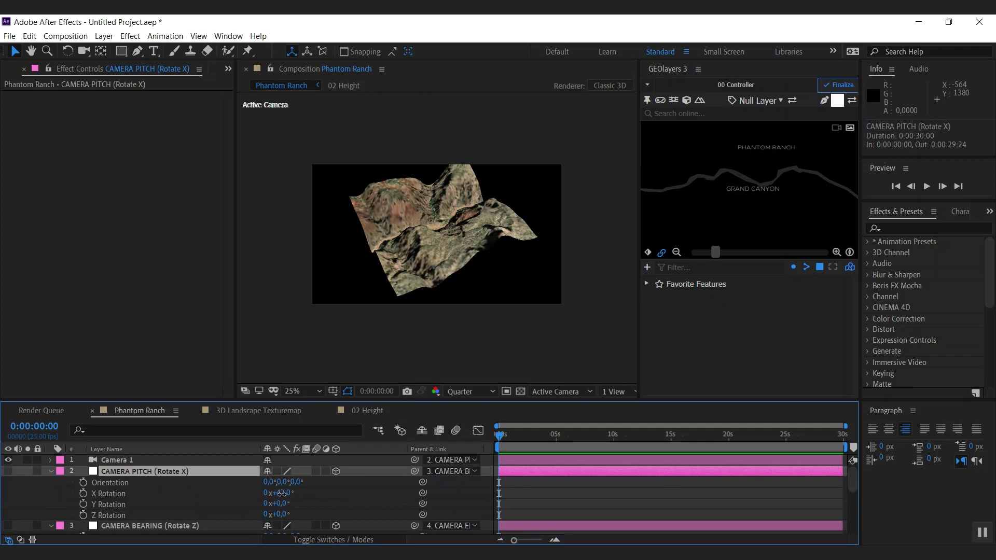
left_click_drag(280, 493, 282, 521)
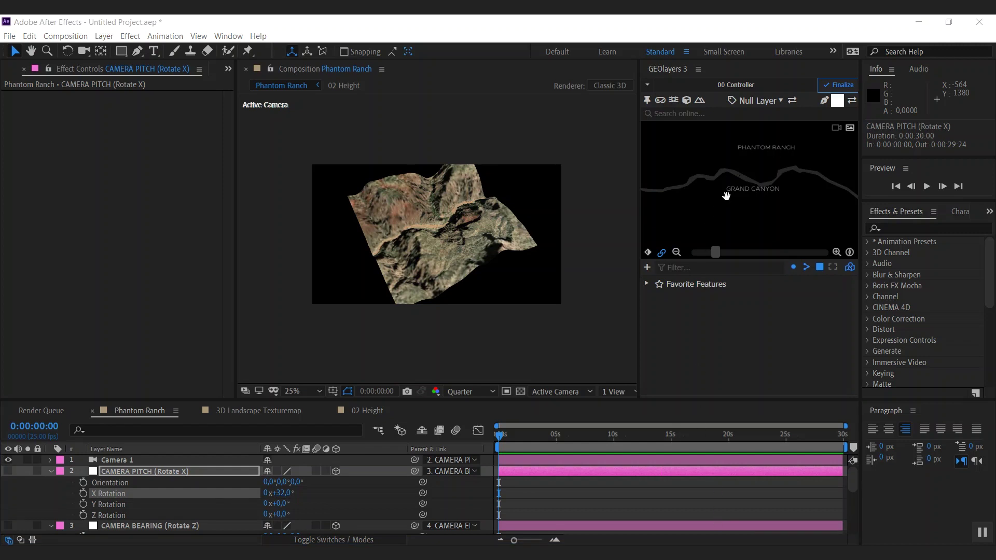
Step: Finalize the 00 Controller, 01 Texture and 02 Height mapcomps in GEOlayers
left_click(839, 85)
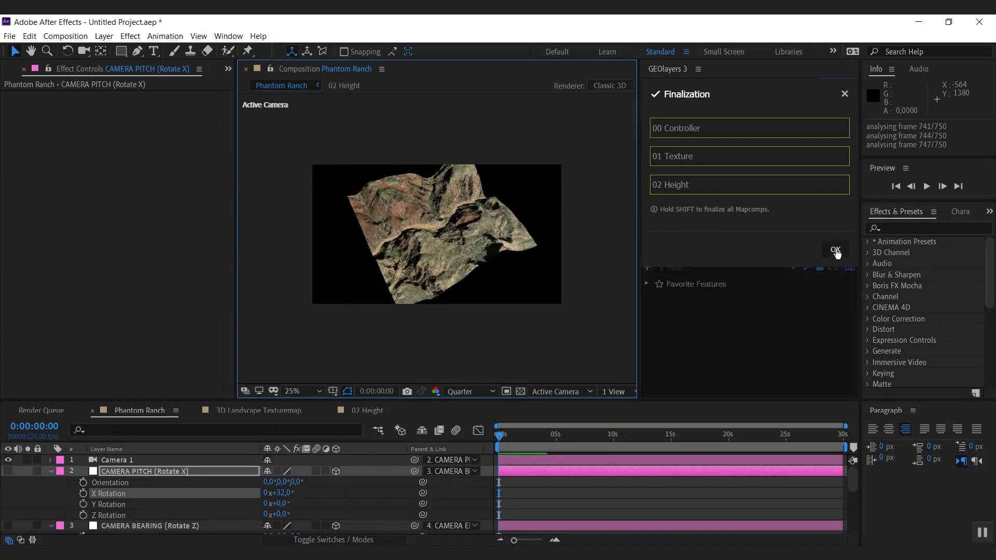
left_click(835, 250)
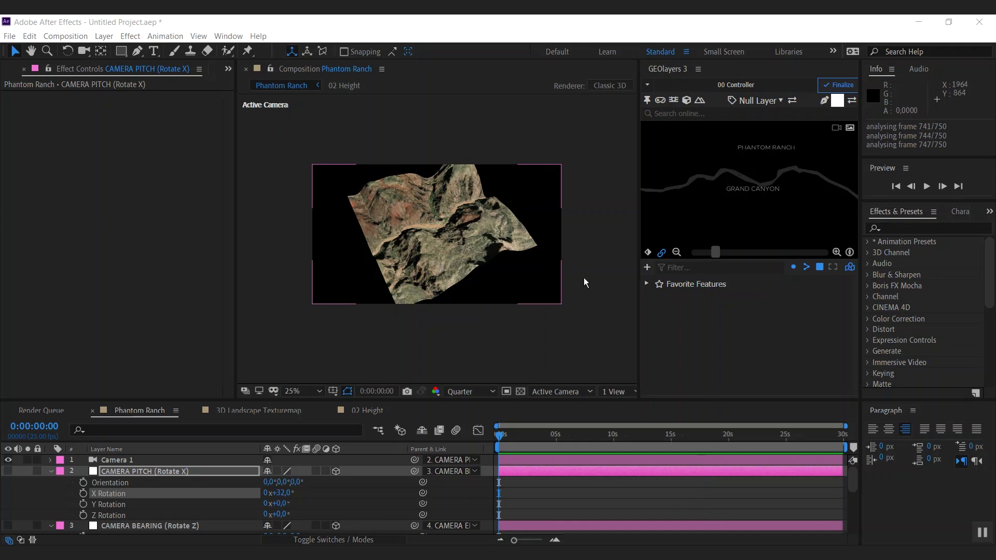
Step: Download the current view's map features and select the lake feature under water
left_click(647, 270)
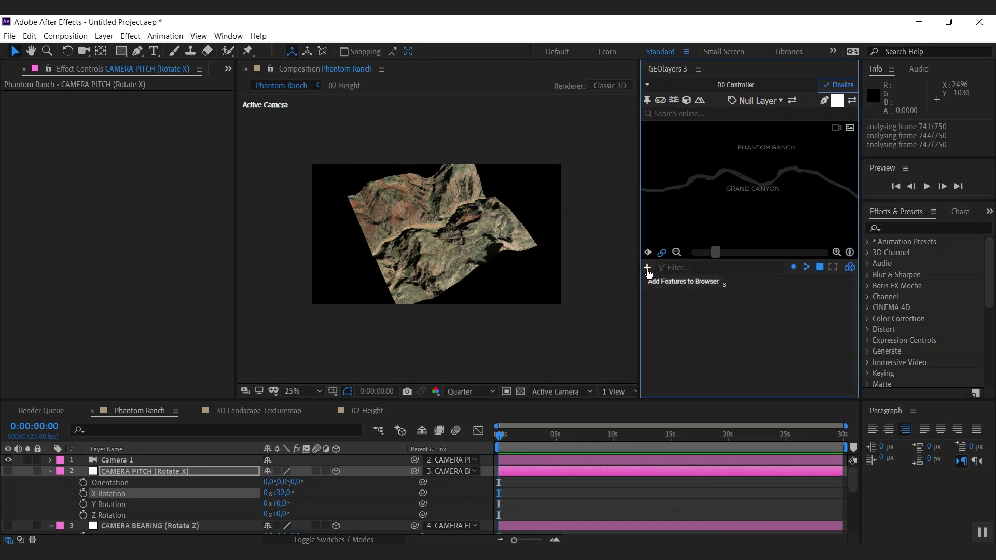
left_click(687, 279)
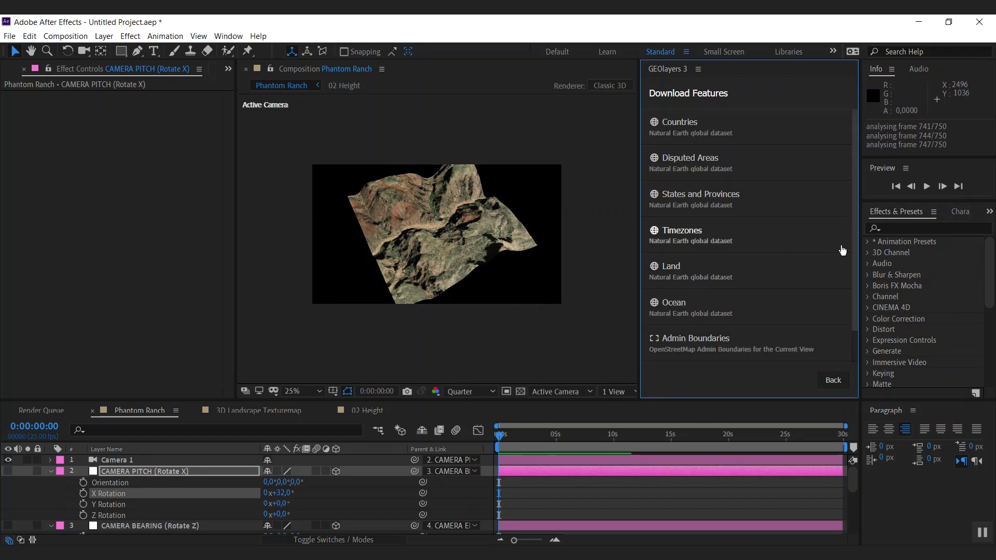
scroll(855, 234, "down", 1)
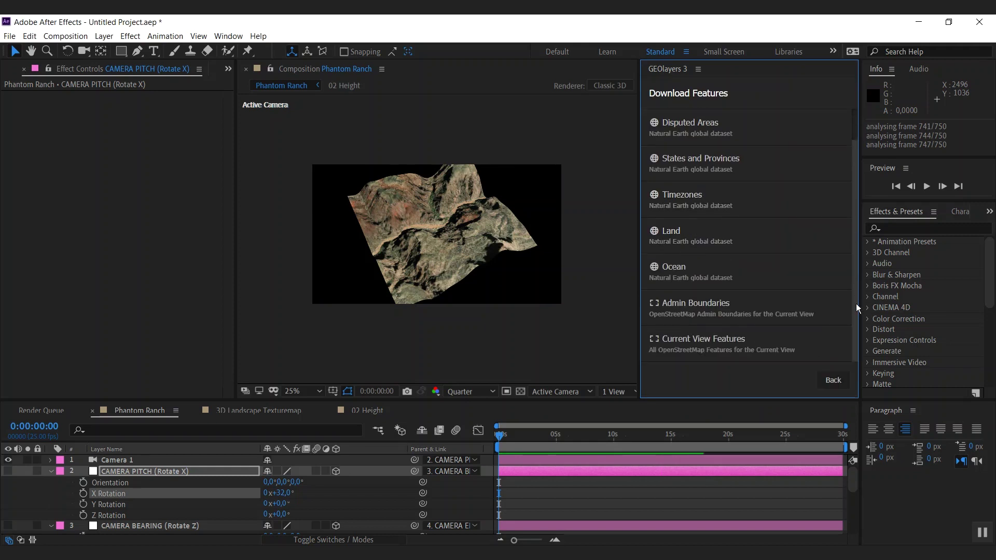
left_click(693, 346)
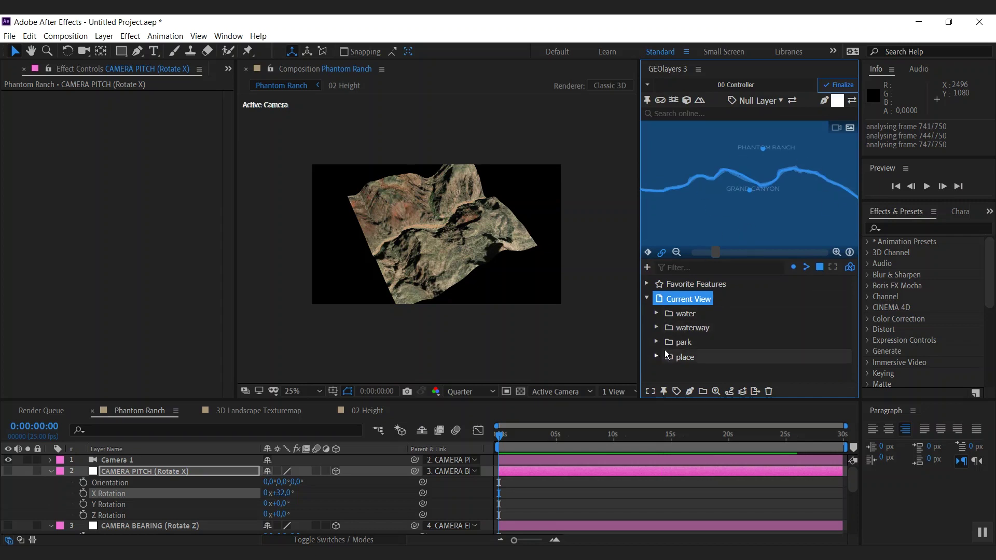
left_click(685, 314)
left_click(656, 313)
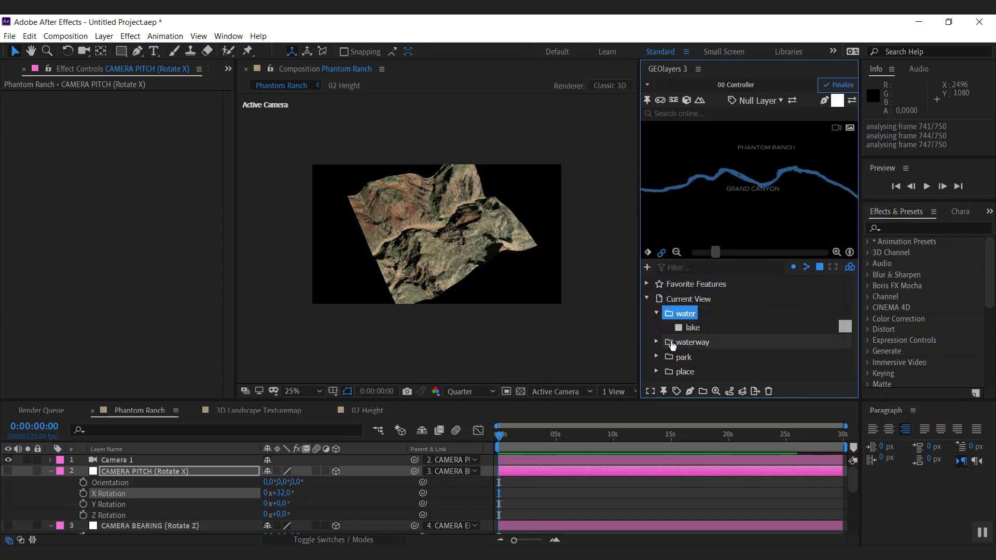
left_click(691, 328)
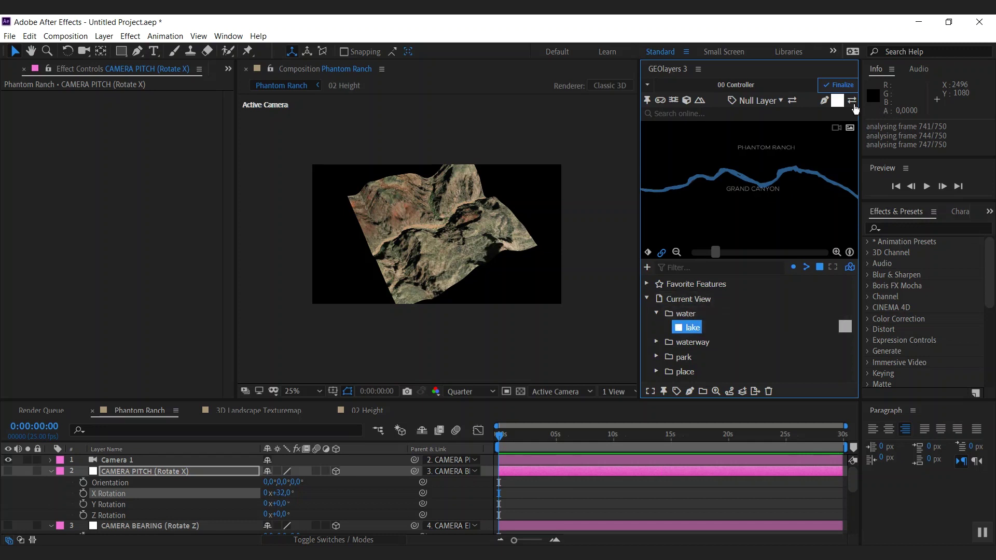
Step: Give the lake feature a teal style and draw it onto the terrain
left_click(837, 101)
left_click(763, 153)
left_click(690, 392)
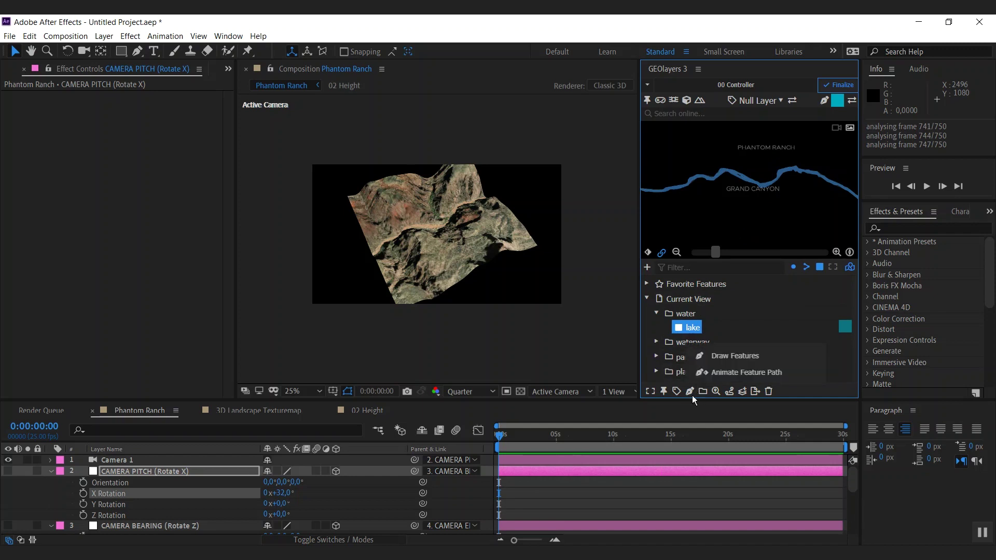
left_click(728, 358)
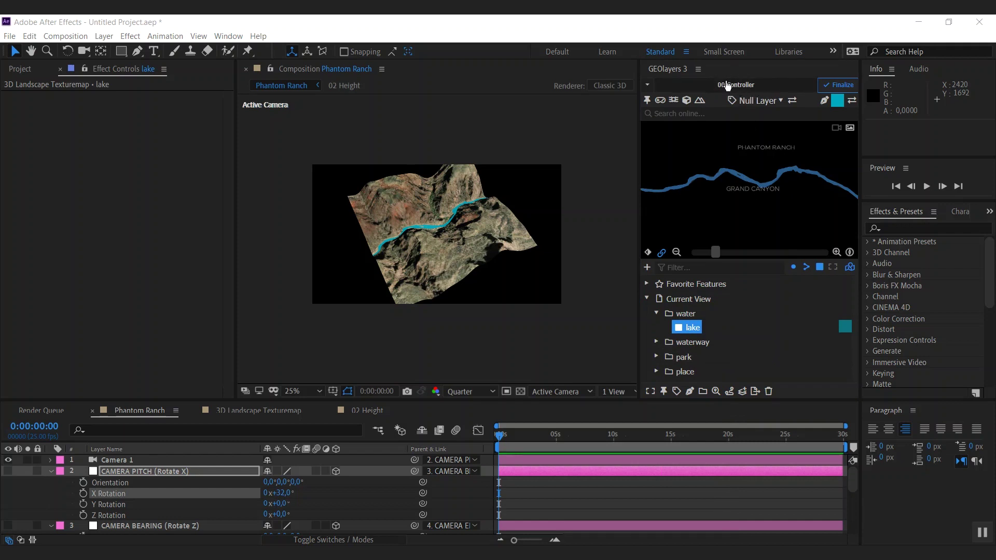
Step: Switch to the 3D Landscape Texturemap comp at 50% zoom and show the GEOlayers mapcomp list
left_click_drag(856, 493, 855, 532)
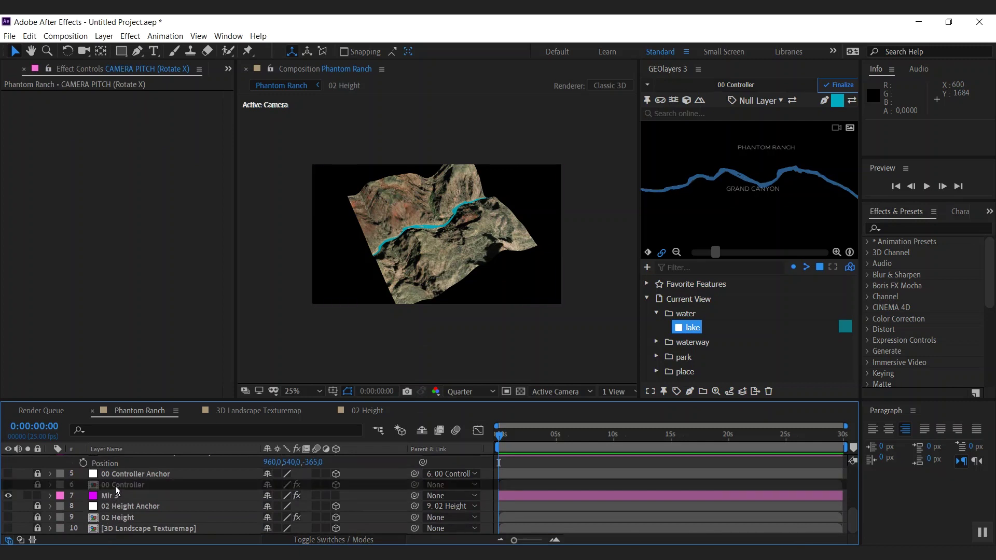
left_click(247, 412)
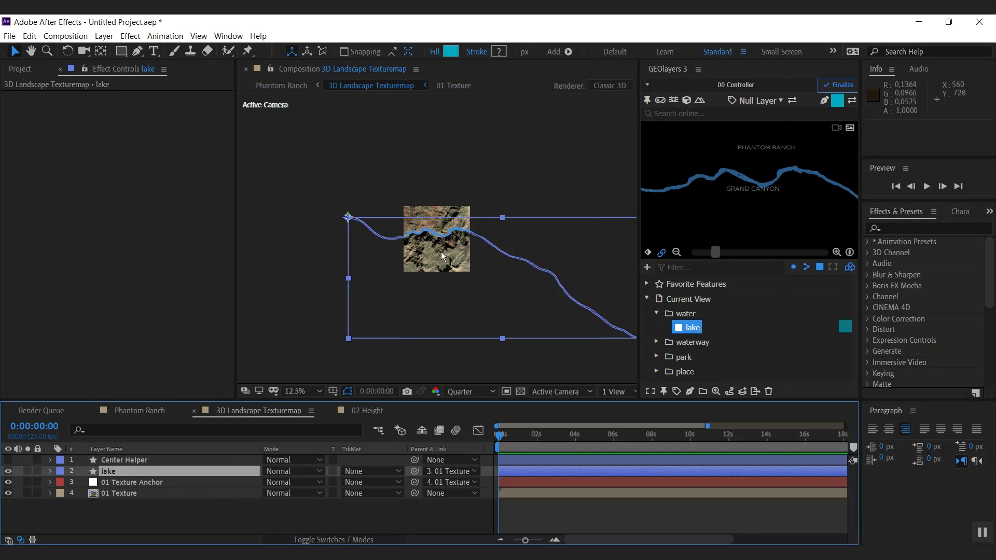
scroll(441, 245, "up", 4)
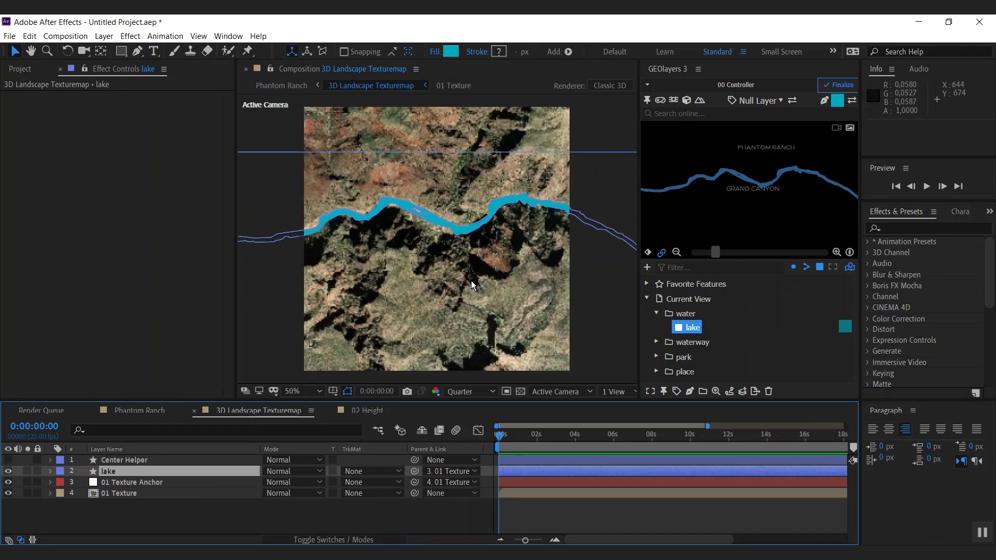
left_click(837, 100)
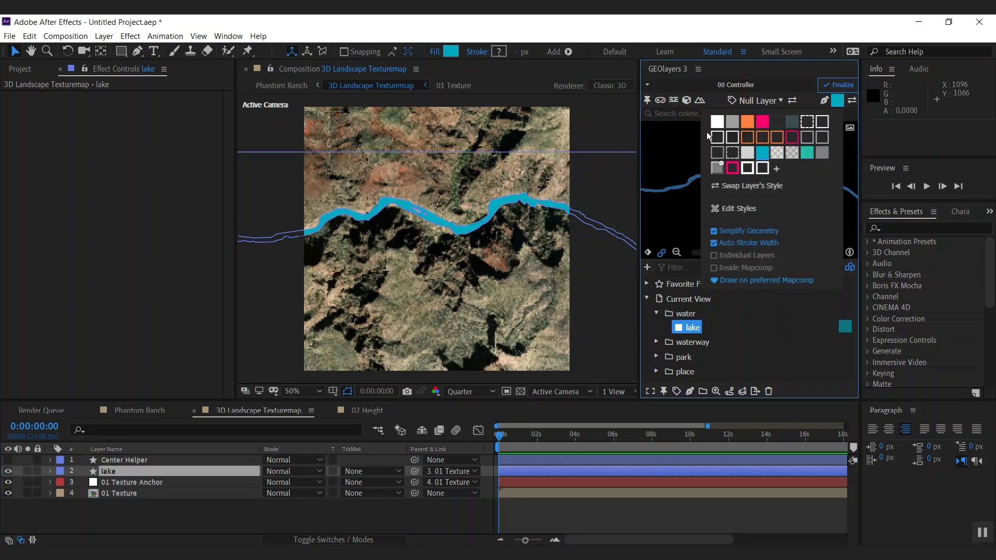
left_click(646, 87)
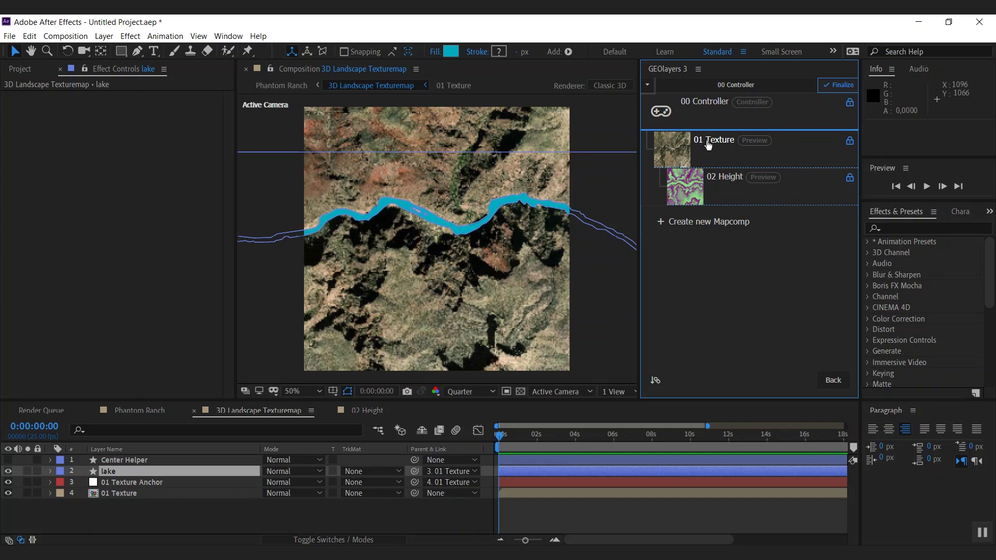
Step: Unlock settings for all three mapcomps: 00 Controller, 01 Texture and 02 Height
left_click(849, 102)
left_click(849, 140)
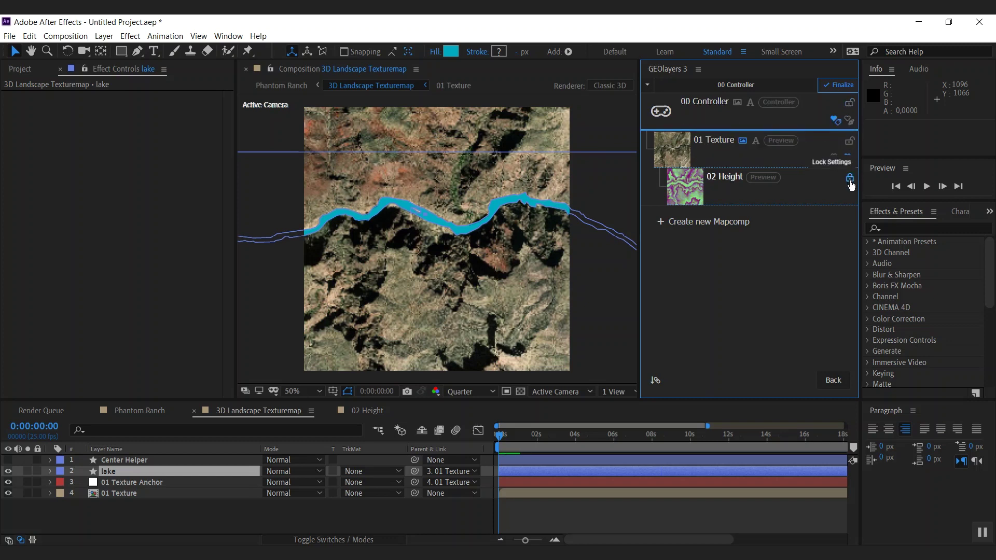
left_click(849, 179)
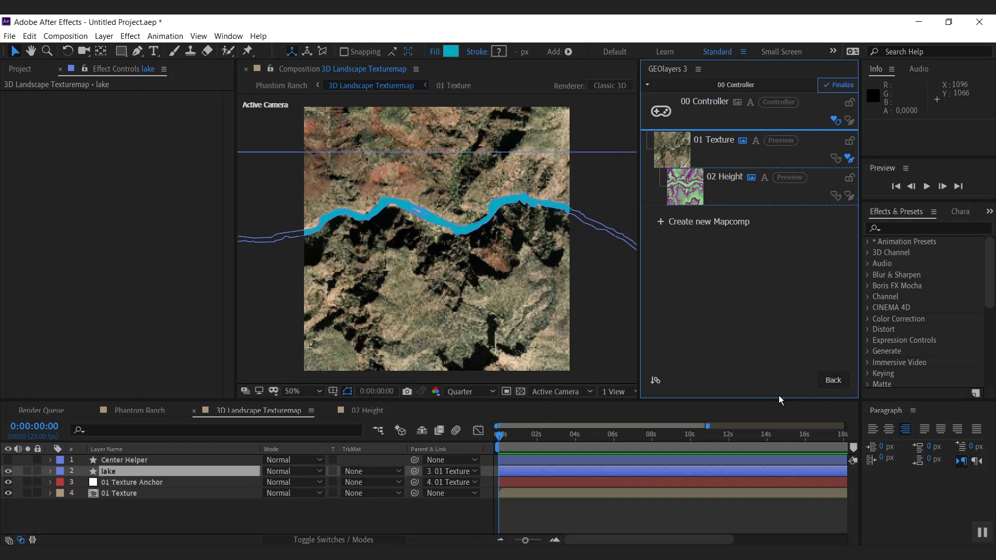
Step: Set the lake layer's blend mode to Multiply in 3D Landscape Texturemap, then return to Phantom Ranch
left_click(833, 380)
left_click(257, 516)
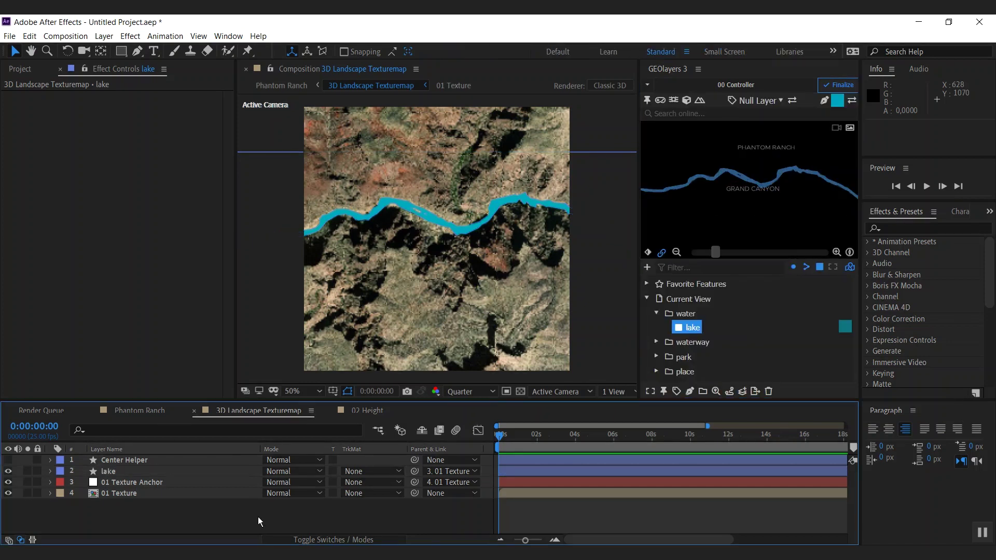
left_click(285, 471)
left_click(347, 138)
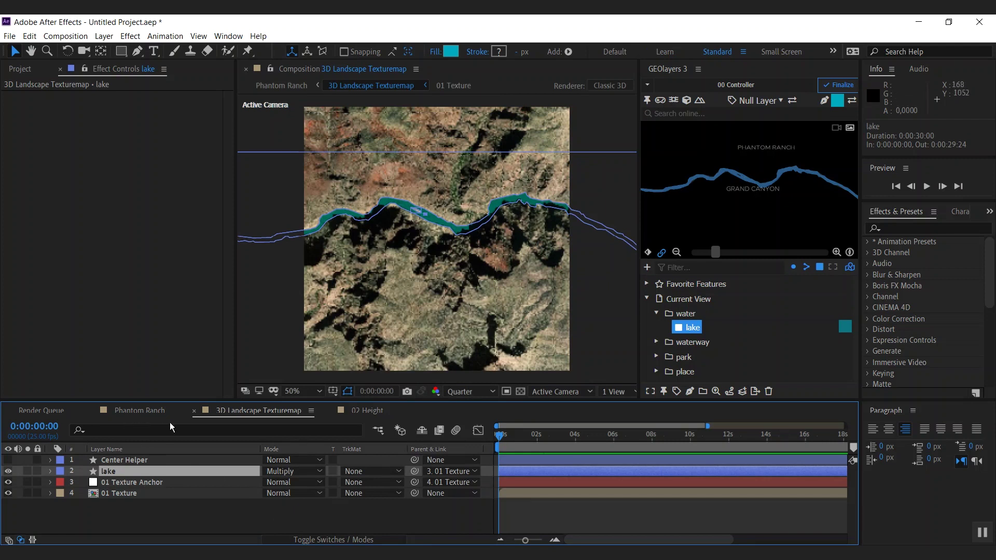
left_click(139, 411)
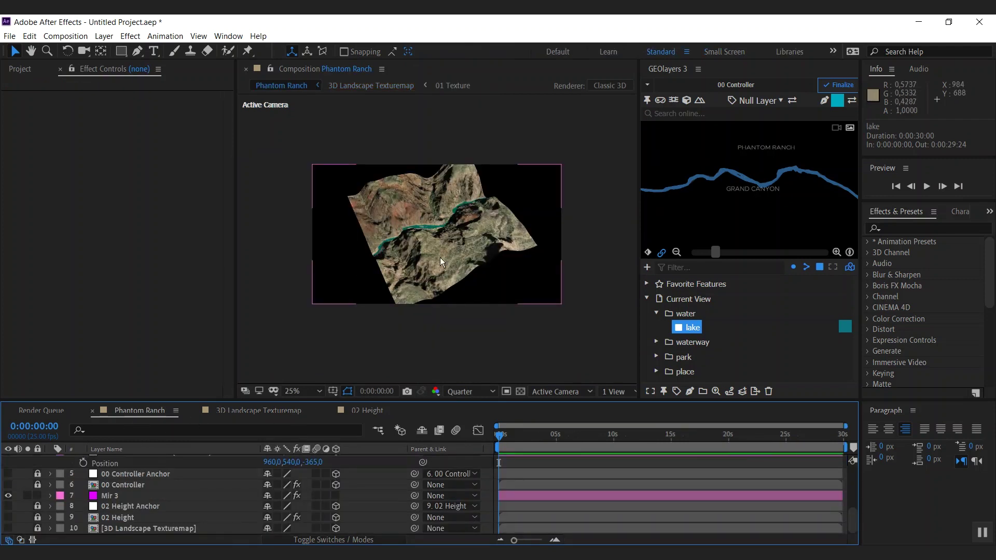
Step: In GEOlayers, collapse the water group and select Phantom Ranch from the place group
left_click(656, 313)
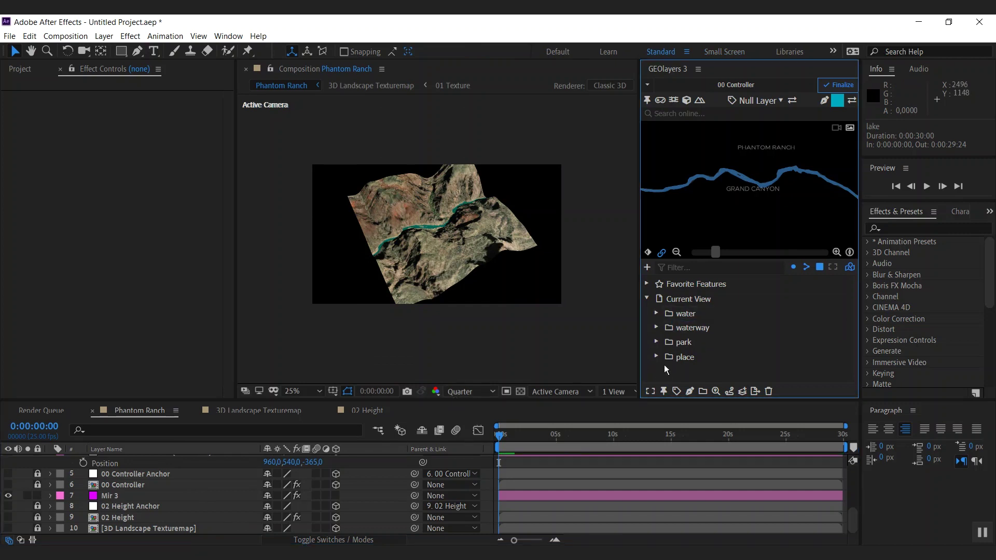
left_click(666, 358)
left_click(656, 356)
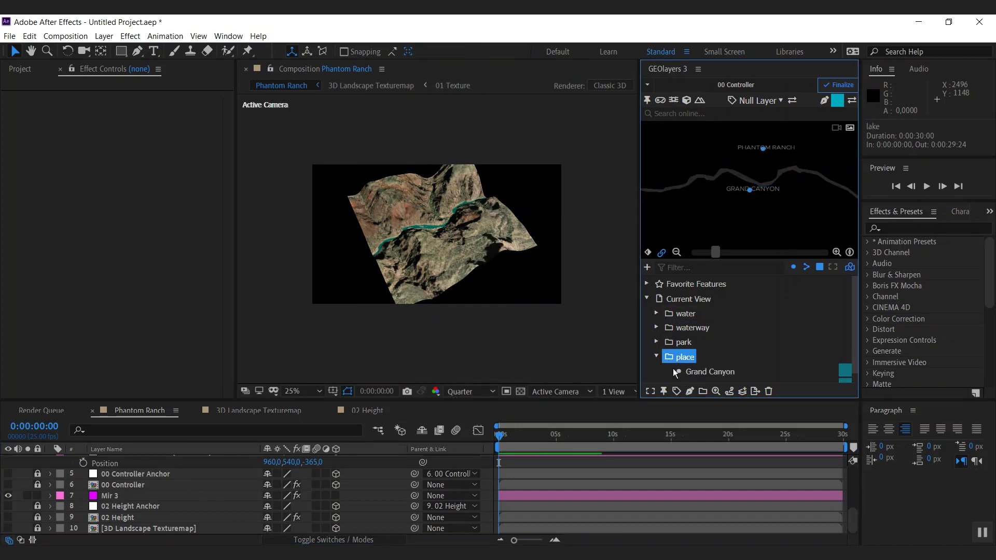
scroll(851, 342, "down", 1)
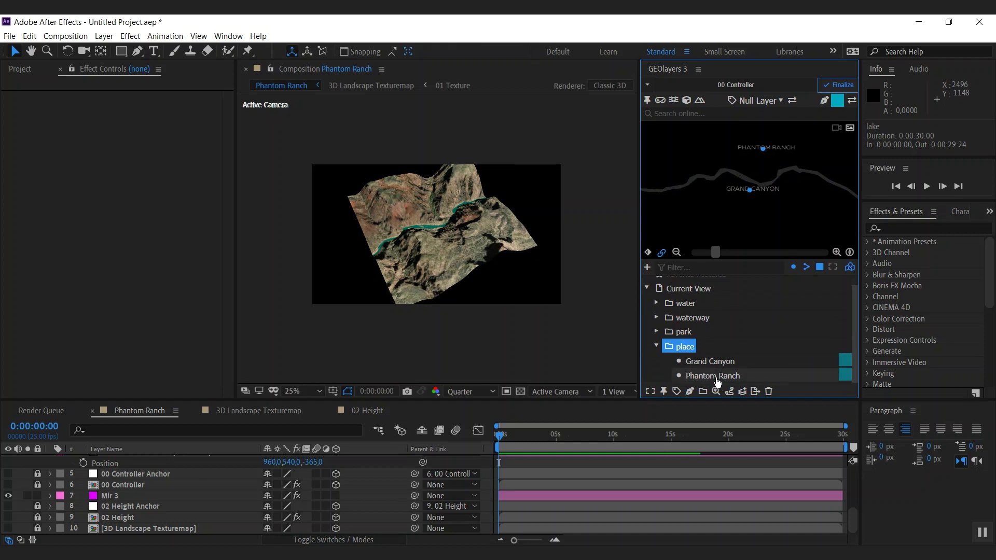
left_click(699, 376)
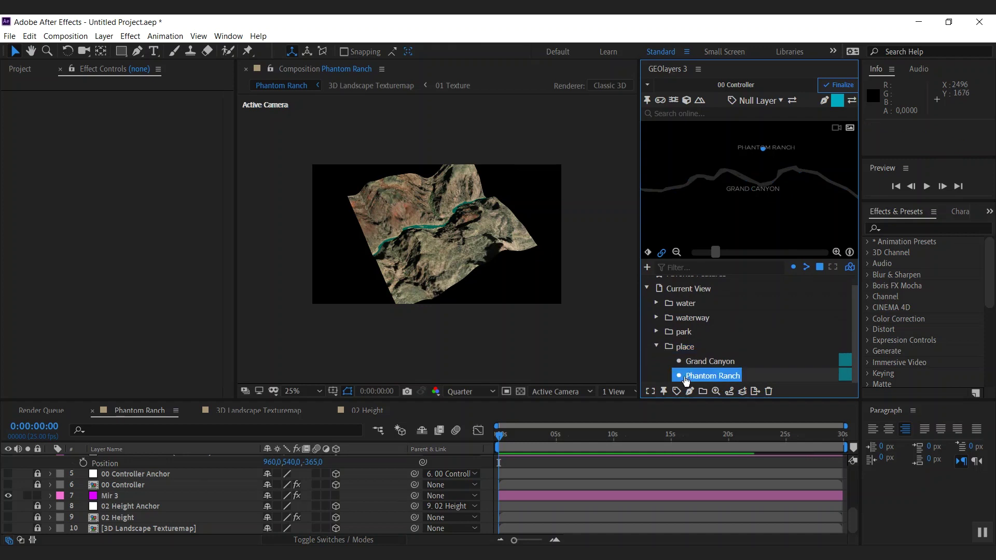
Step: Add a Phantom Ranch label in the 01 Place Top style and move to 0:00:01:24
left_click(760, 101)
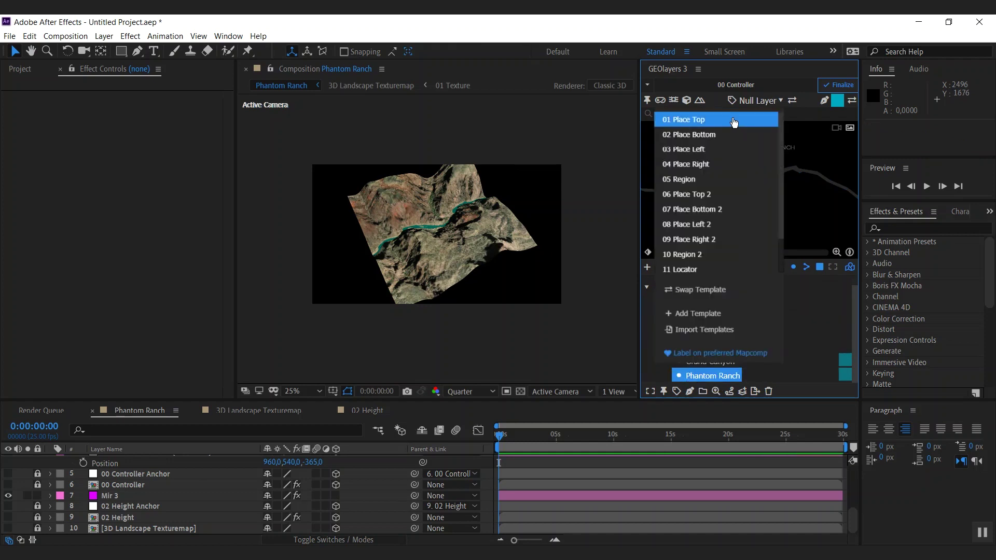
left_click(767, 122)
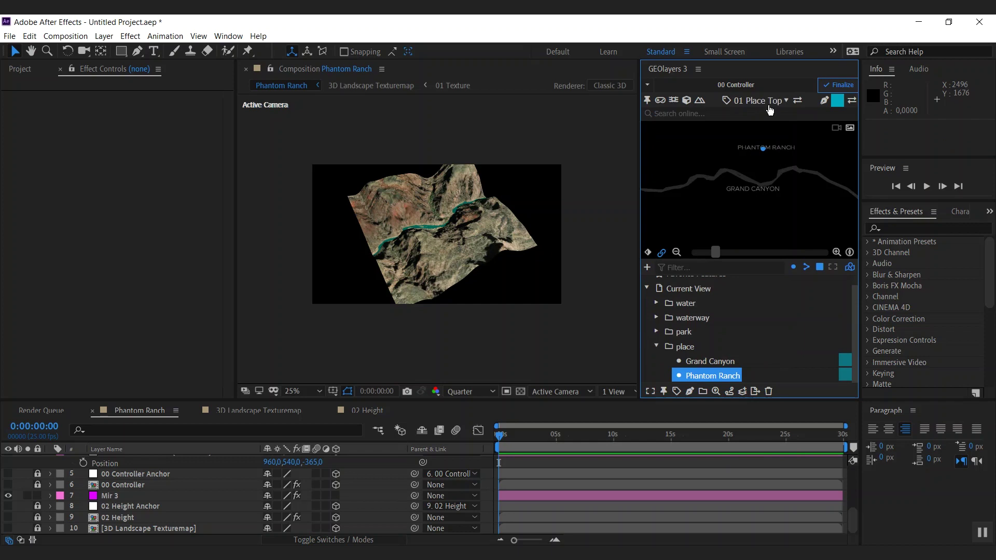
left_click(677, 395)
left_click(709, 359)
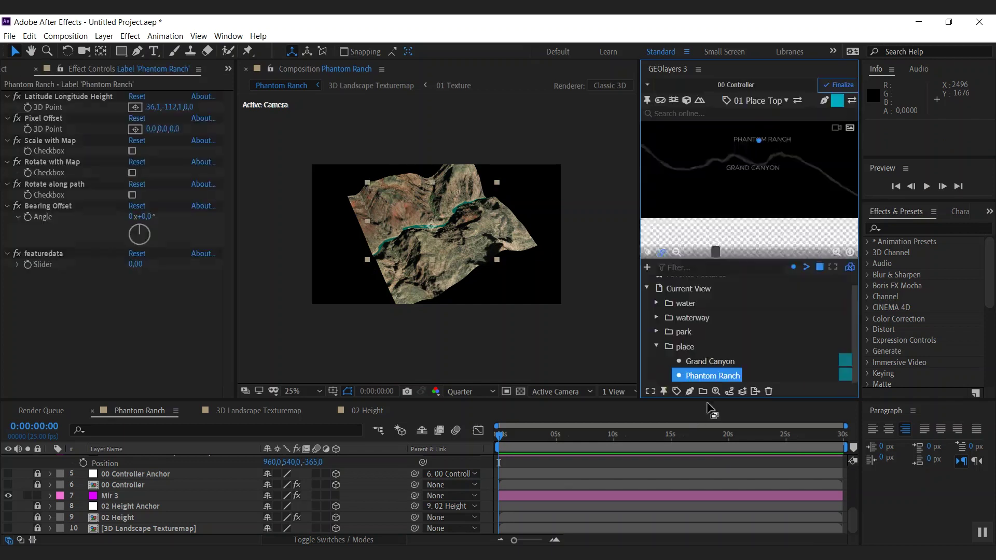
left_click_drag(512, 434, 521, 435)
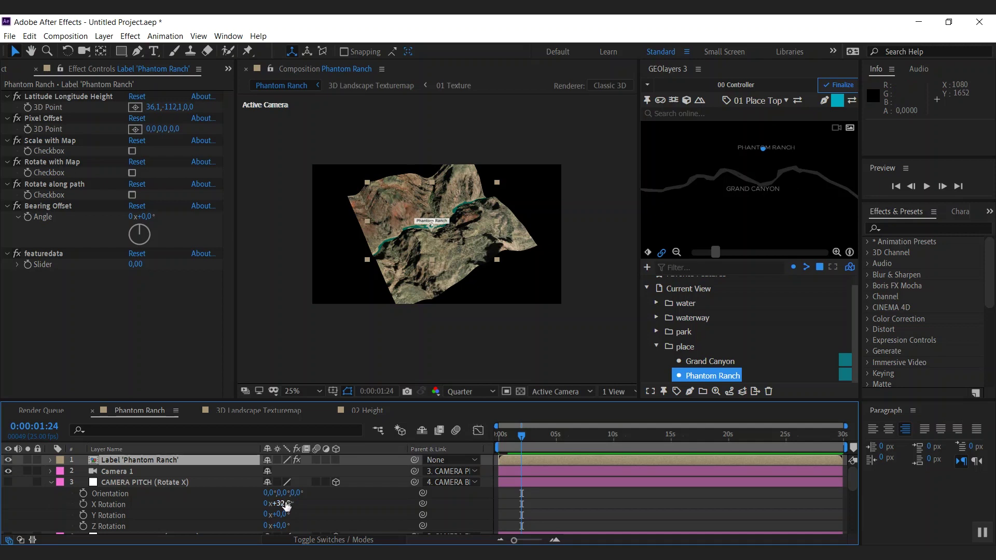
Step: Tilt the CAMERA PITCH X Rotation to 43° and adjust the Phantom Ranch feature drawing option
left_click_drag(281, 503, 329, 516)
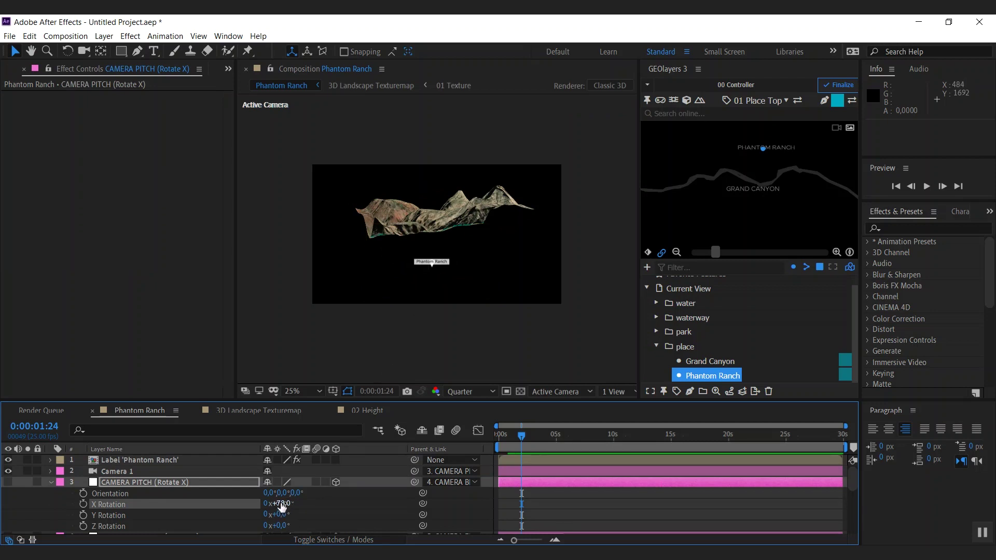
left_click_drag(282, 507, 264, 508)
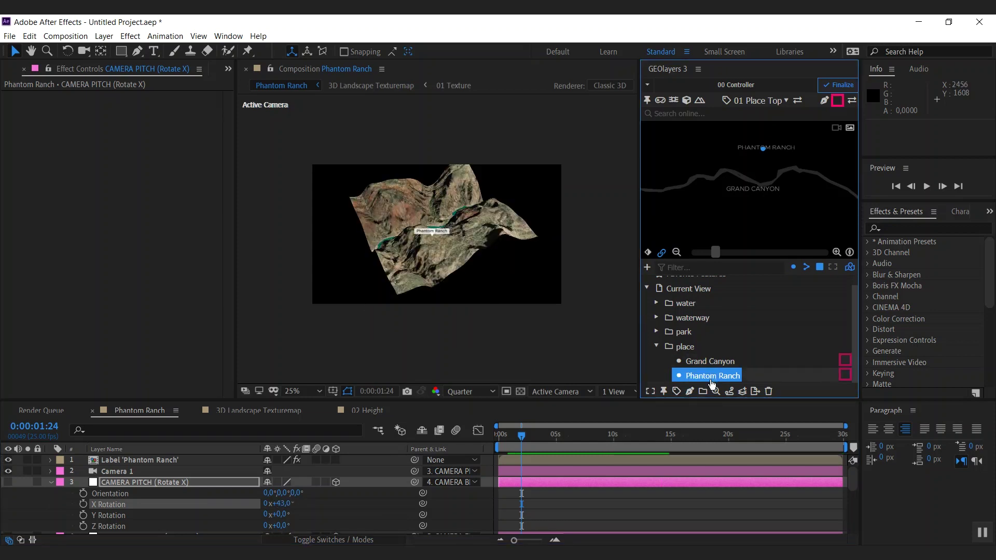
left_click(690, 392)
left_click(704, 353)
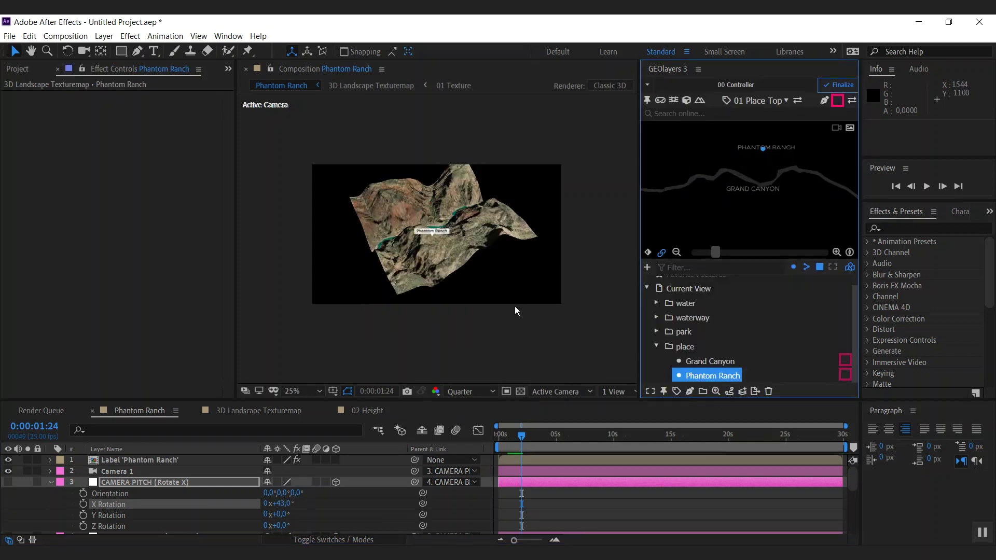
Step: Show the composition view at 50% magnification with Full preview resolution
left_click(436, 325)
key(".")
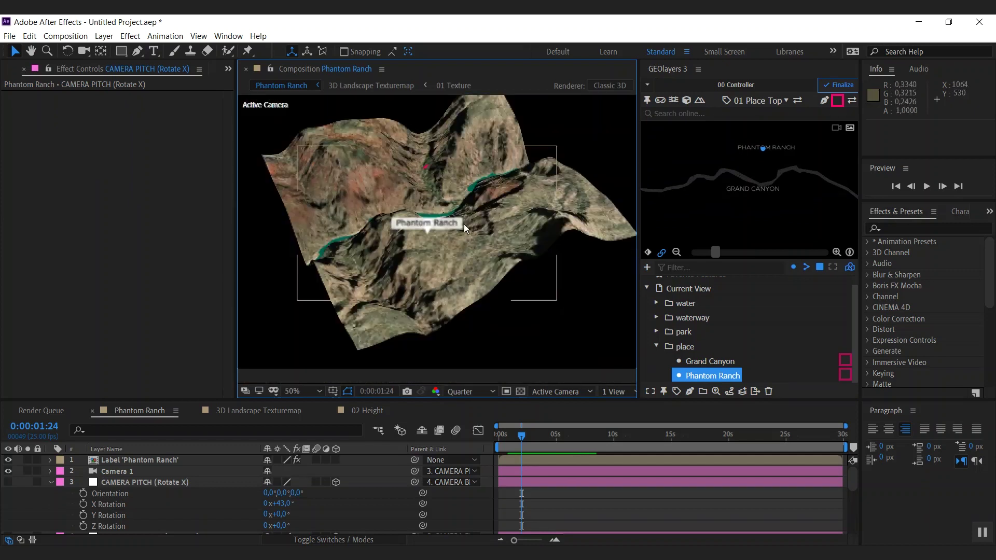
left_click(469, 391)
left_click(452, 234)
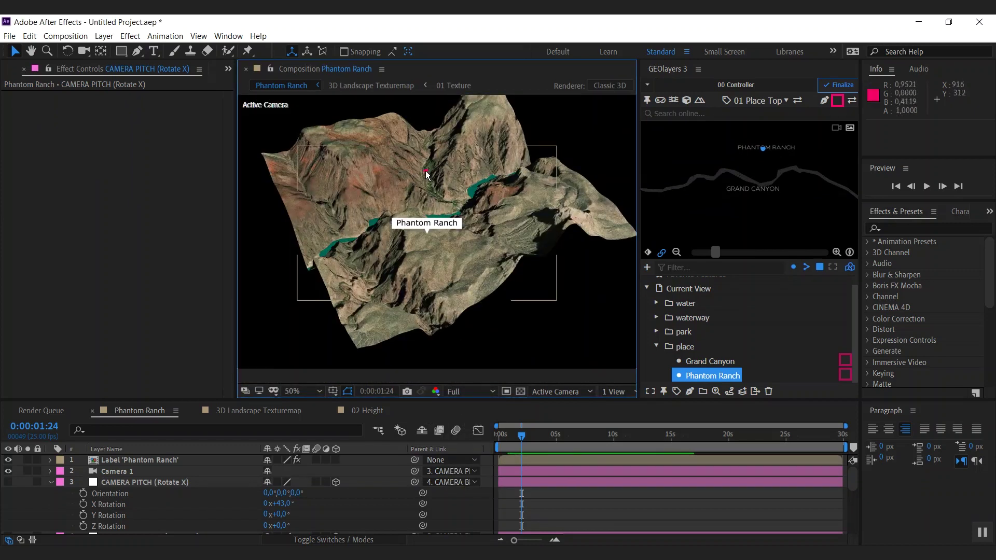
Step: Raise the Phantom Ranch label's Latitude Longitude Height height from 239 to 387
left_click(171, 463)
left_click_drag(187, 107, 460, 248)
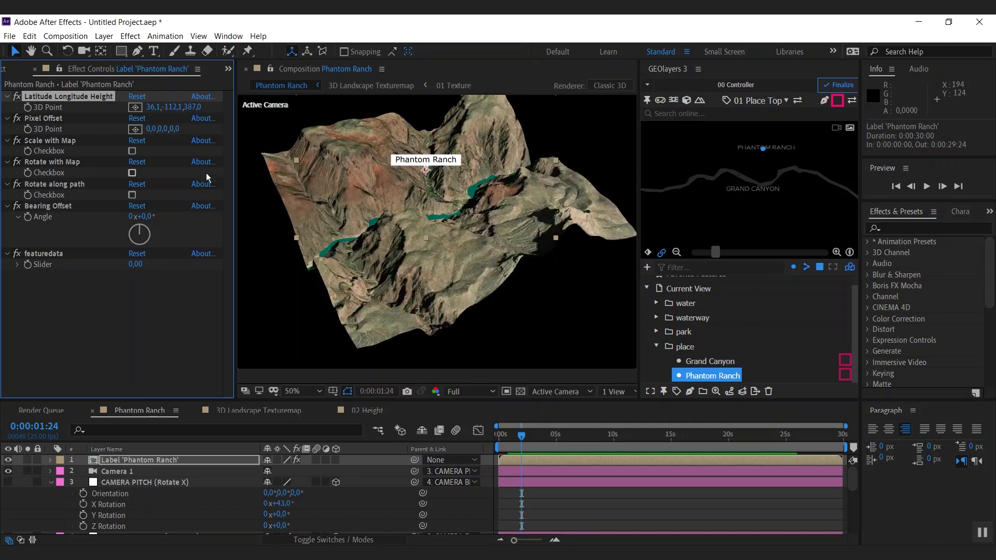
left_click(173, 335)
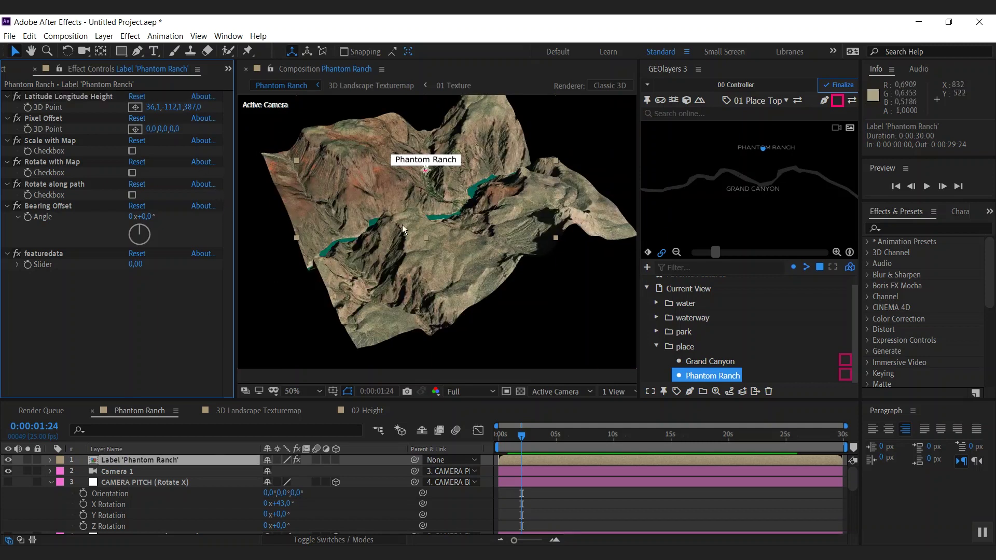
left_click(41, 497)
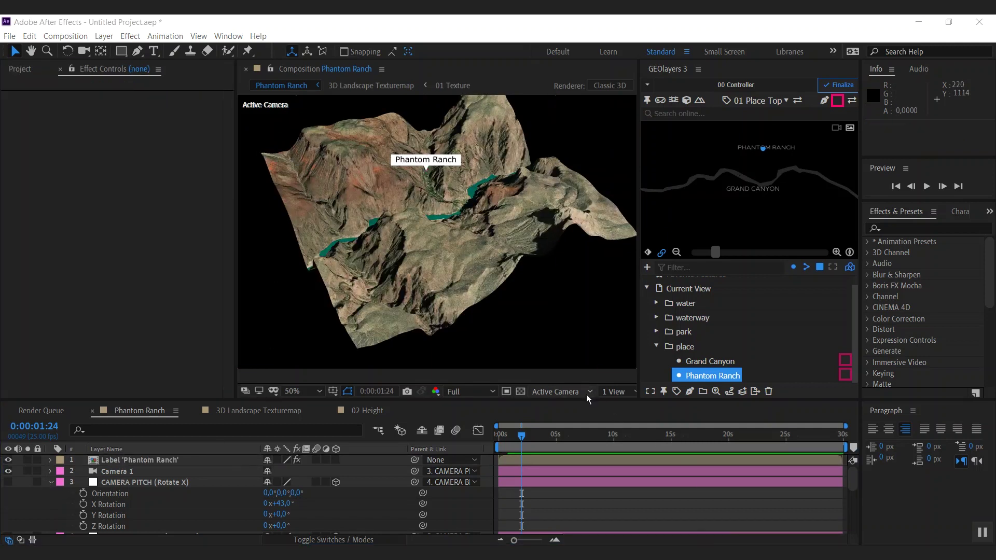
Step: In 02 Height, add a composition-filling rectangle with a Solid Color stroke
left_click(369, 410)
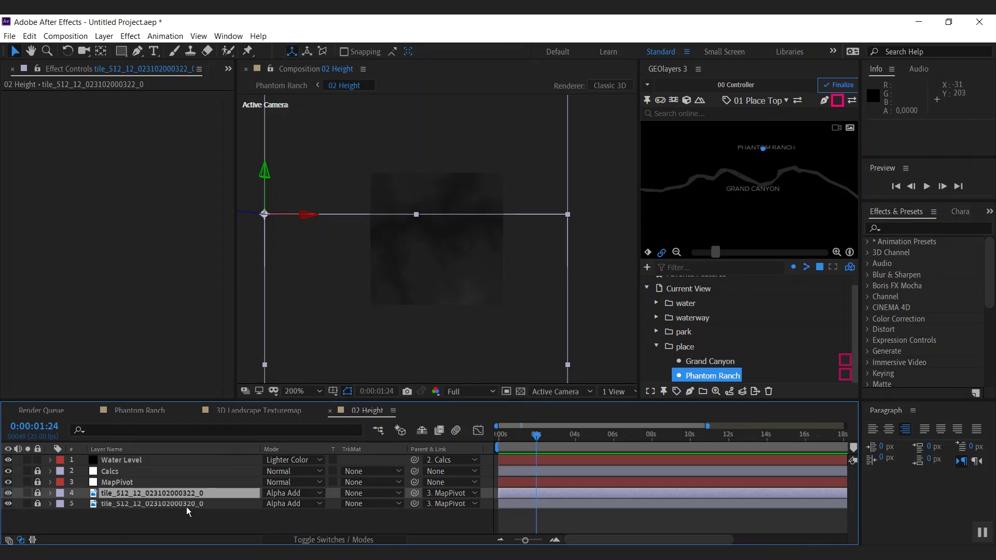
left_click(184, 521)
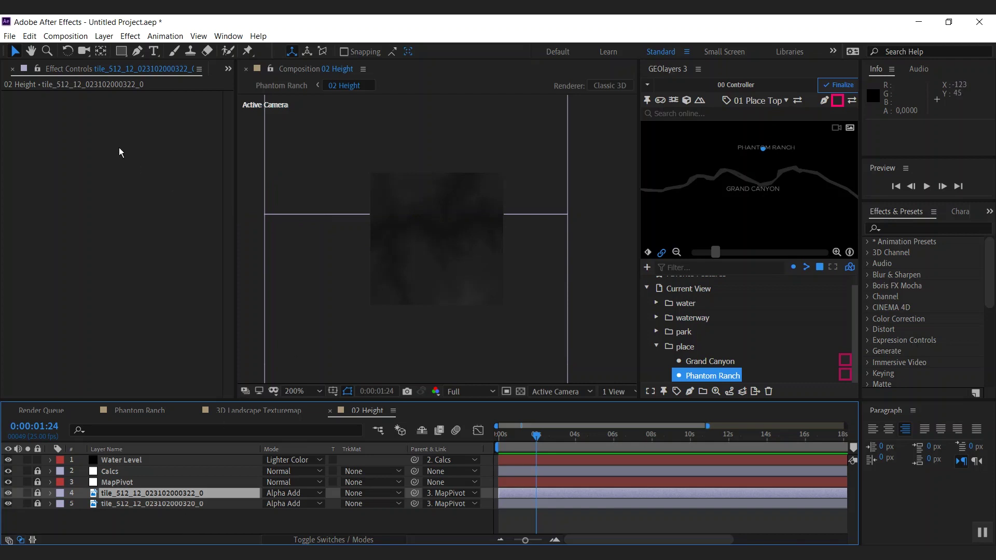
double_click(122, 51)
left_click(479, 52)
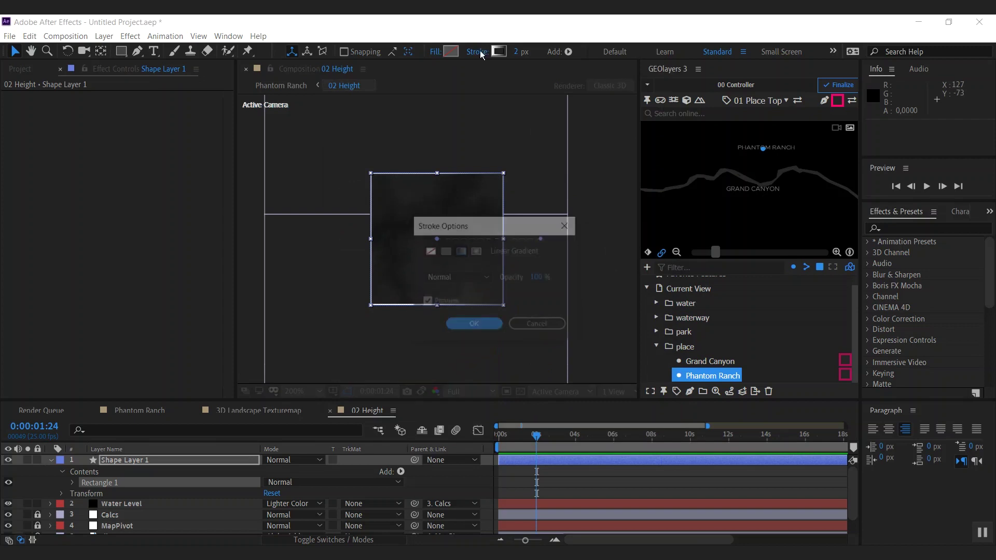
left_click(445, 250)
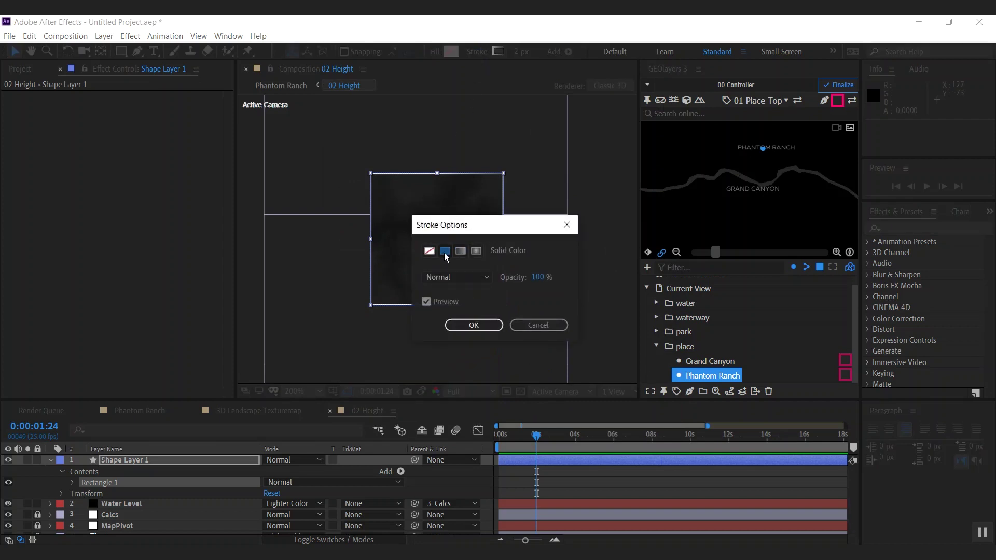
left_click(473, 324)
Step: Make the rectangle's stroke black and zoom in to check the bottom edge
left_click(501, 51)
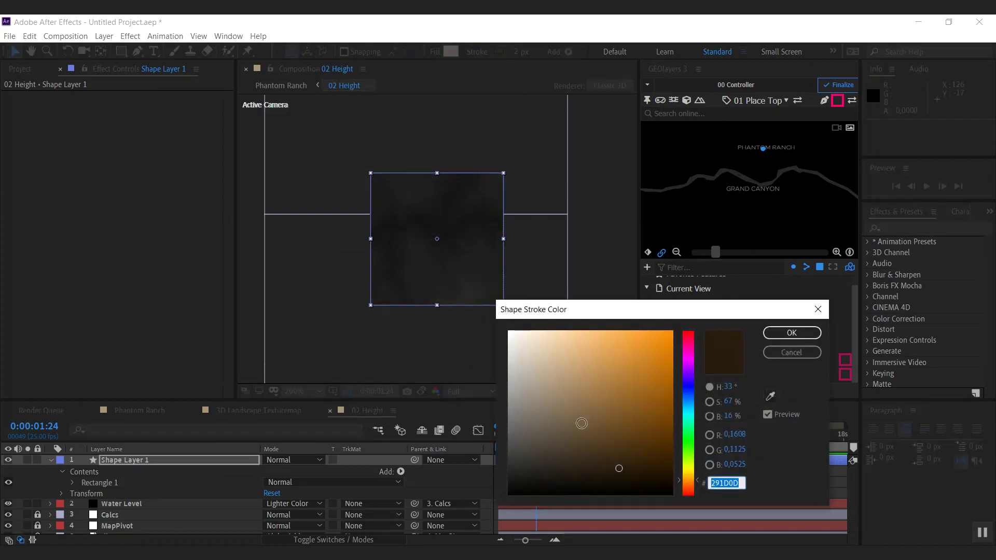
left_click_drag(582, 422, 508, 493)
left_click(791, 332)
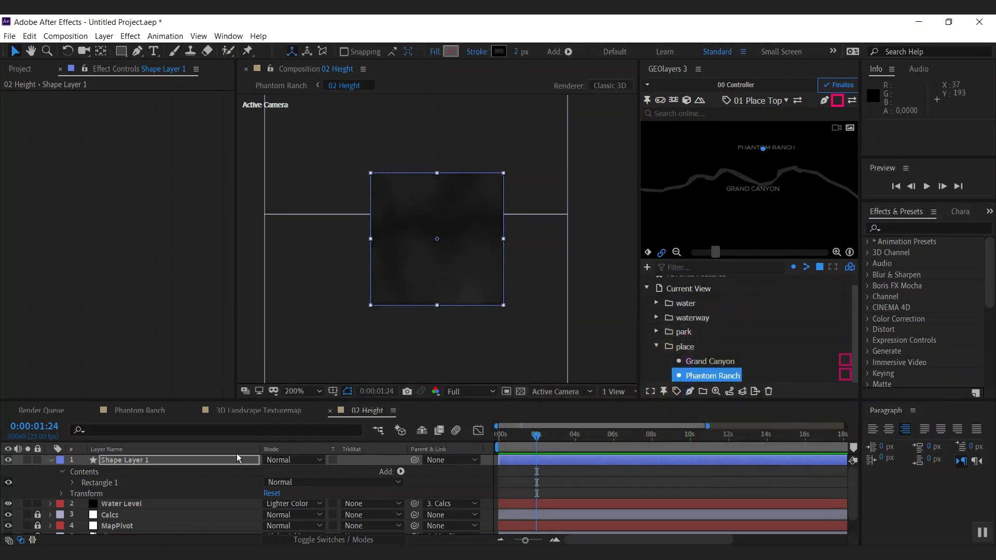
key("h")
scroll(434, 177, "up", 3)
left_click_drag(502, 337, 496, 295)
Step: In 3D Landscape Texturemap, add a composition-filling rectangle with a Linear Gradient stroke
key("v")
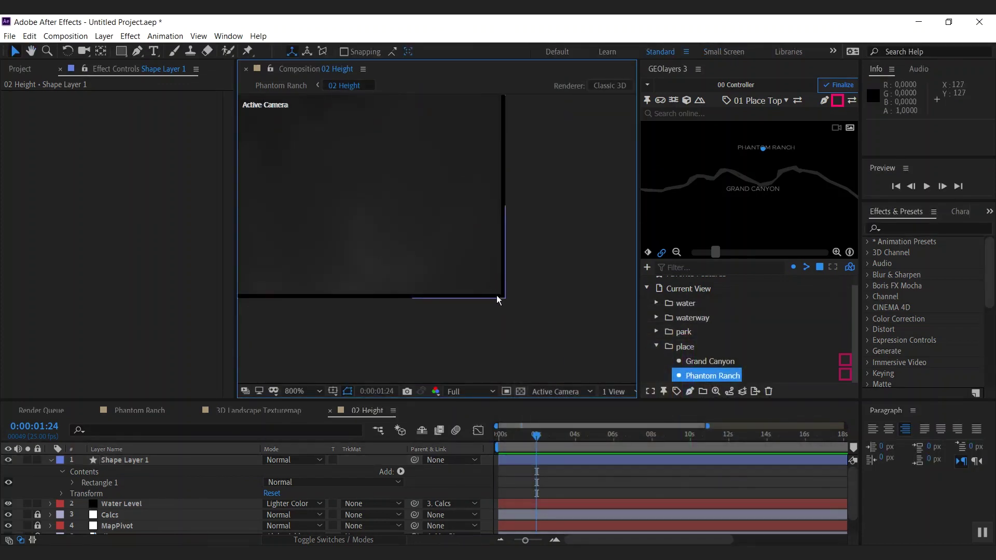
left_click(144, 411)
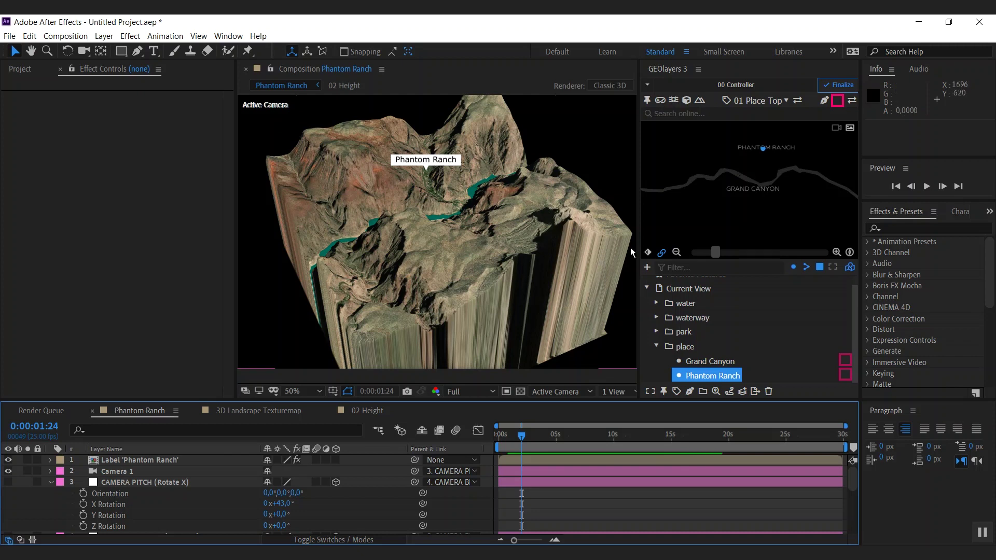
left_click(259, 410)
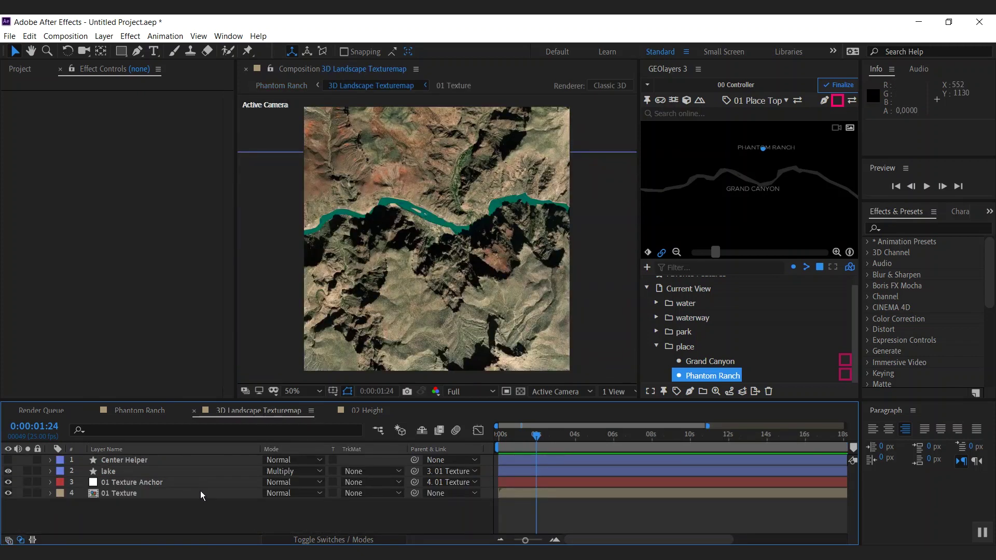
double_click(120, 51)
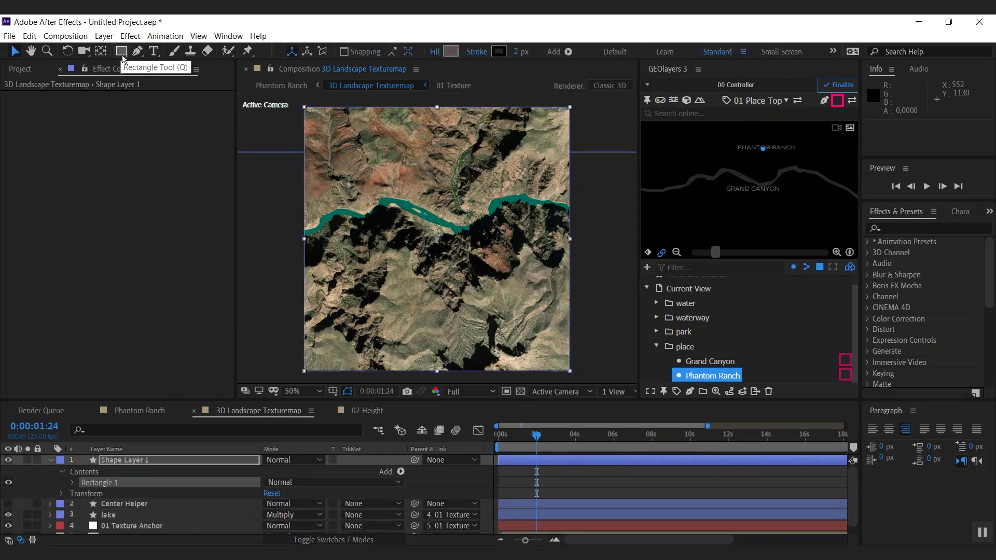
left_click(477, 52)
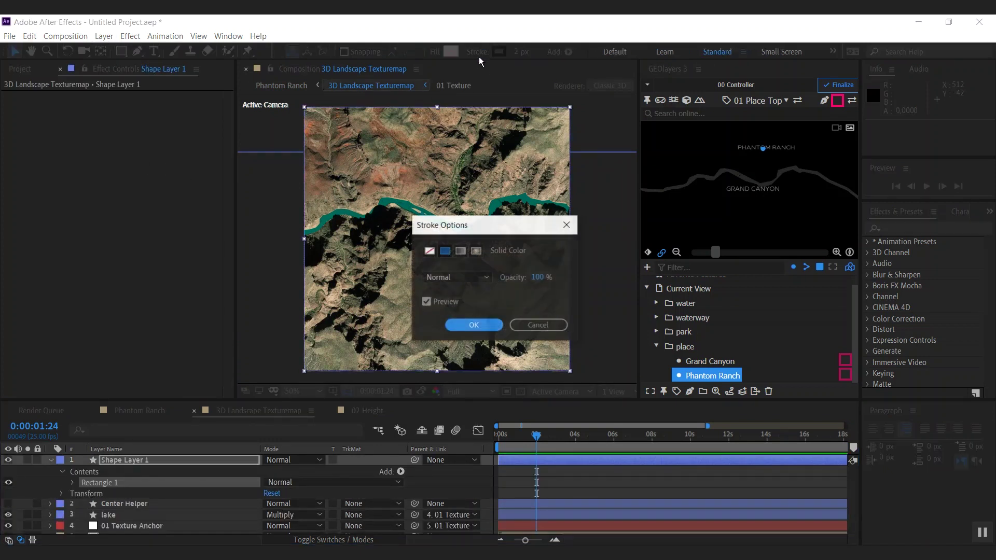
left_click(460, 251)
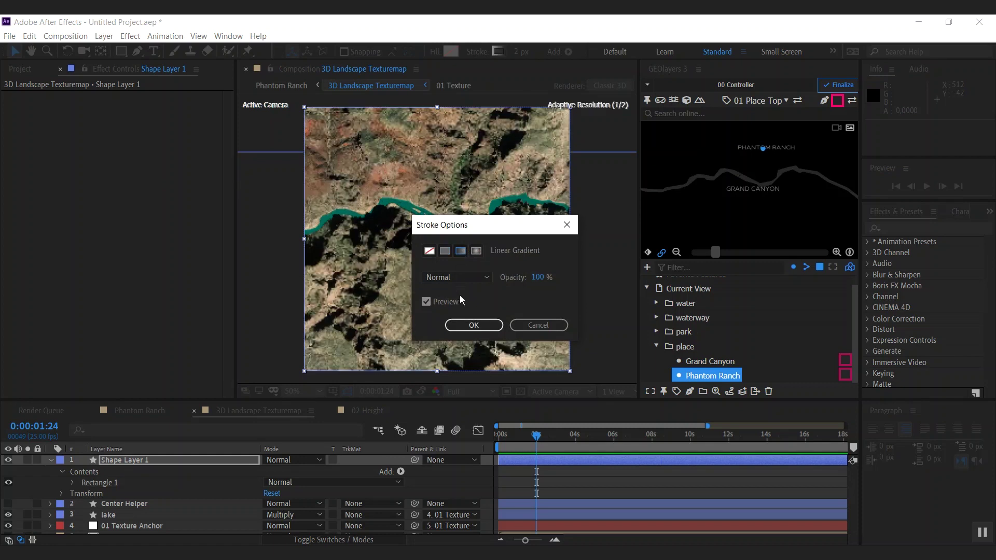
left_click(469, 325)
Step: Set the rectangle's stroke width to 40 px and expand its gradient stroke properties
left_click(521, 52)
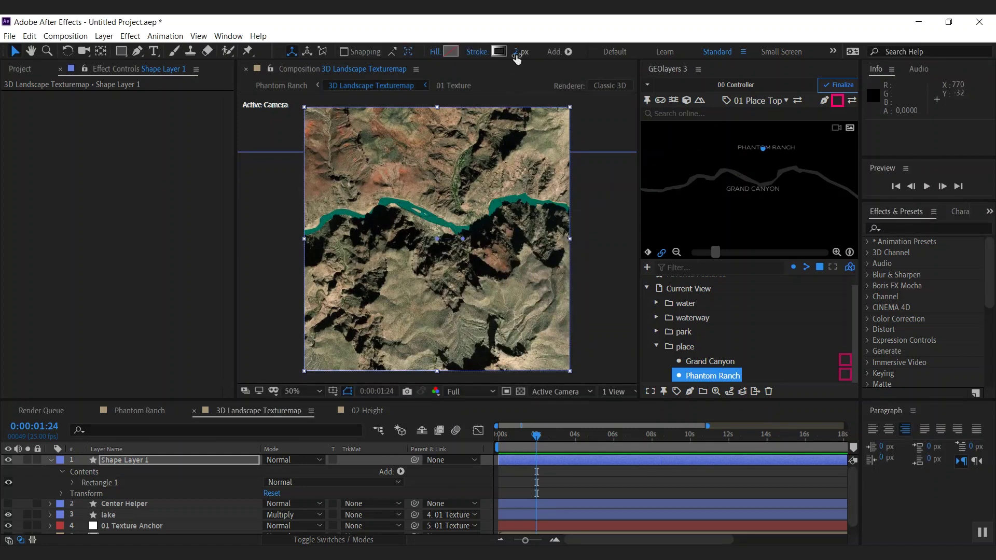
type("40")
key("Return")
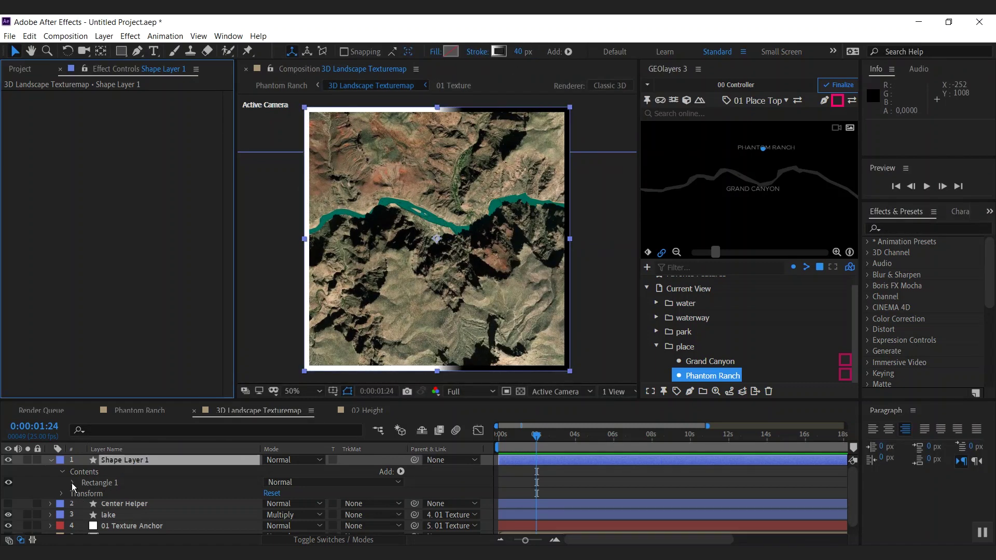
left_click(71, 483)
left_click(84, 504)
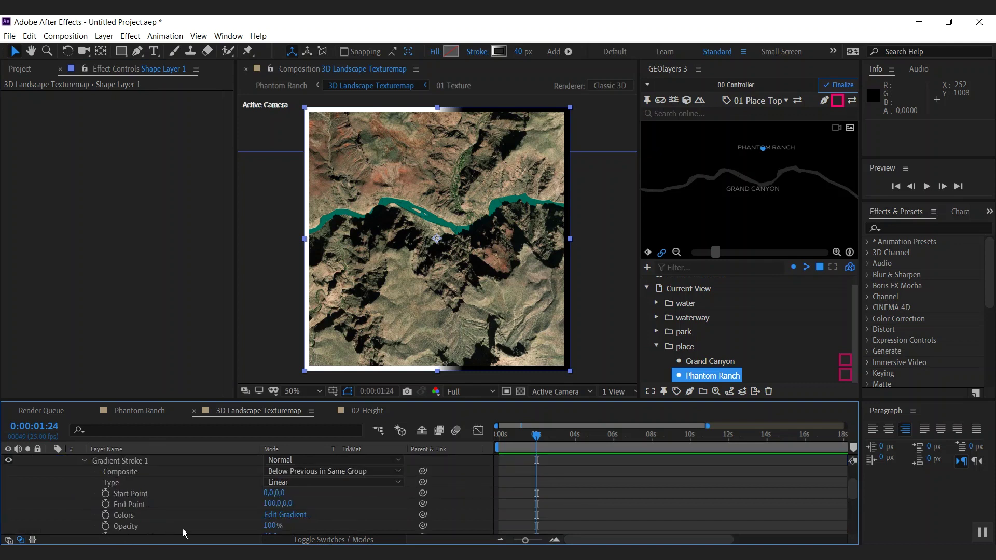
Step: Edit the stroke gradient to two dark browns sampled from the terrain
left_click(285, 514)
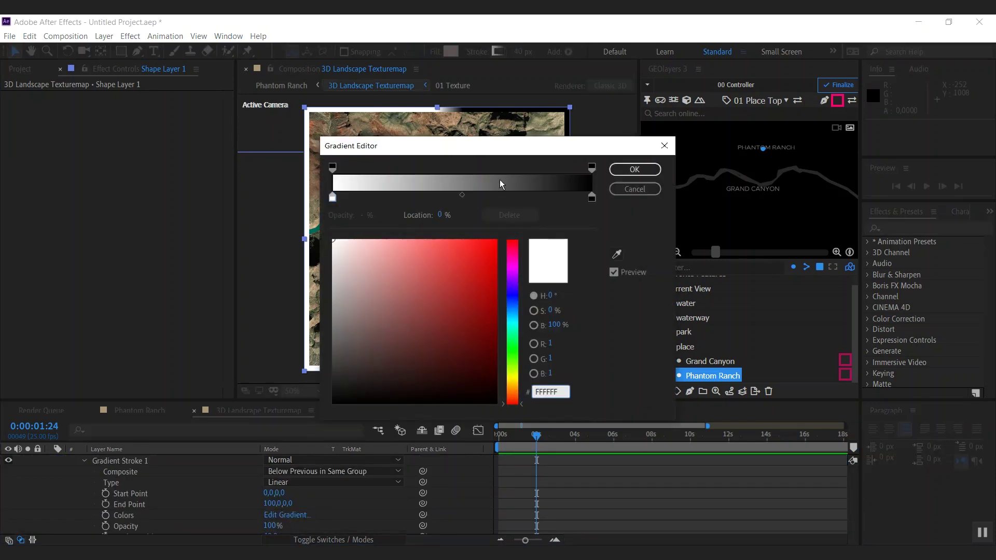
left_click_drag(506, 151, 733, 136)
left_click(843, 240)
left_click(506, 243)
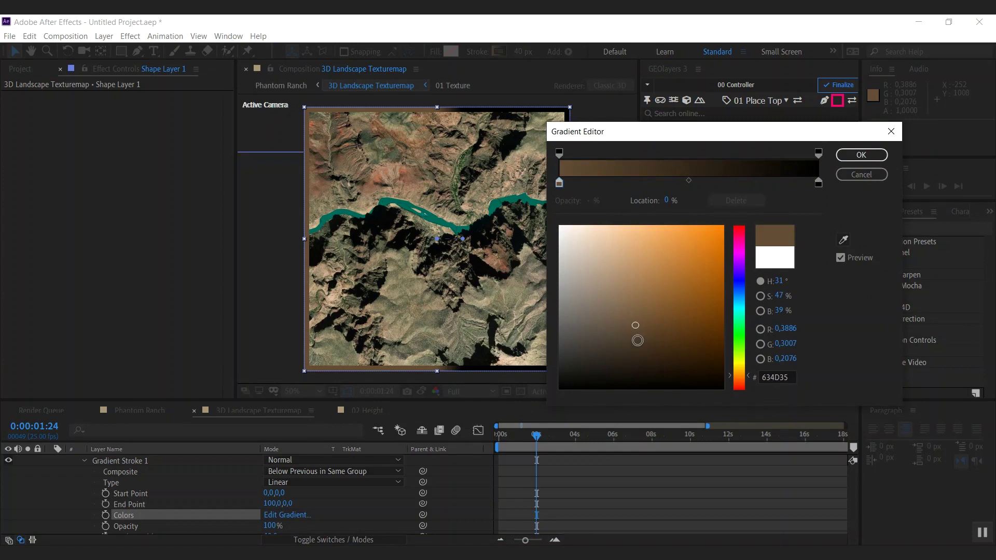
left_click(626, 338)
left_click_drag(626, 339, 612, 355)
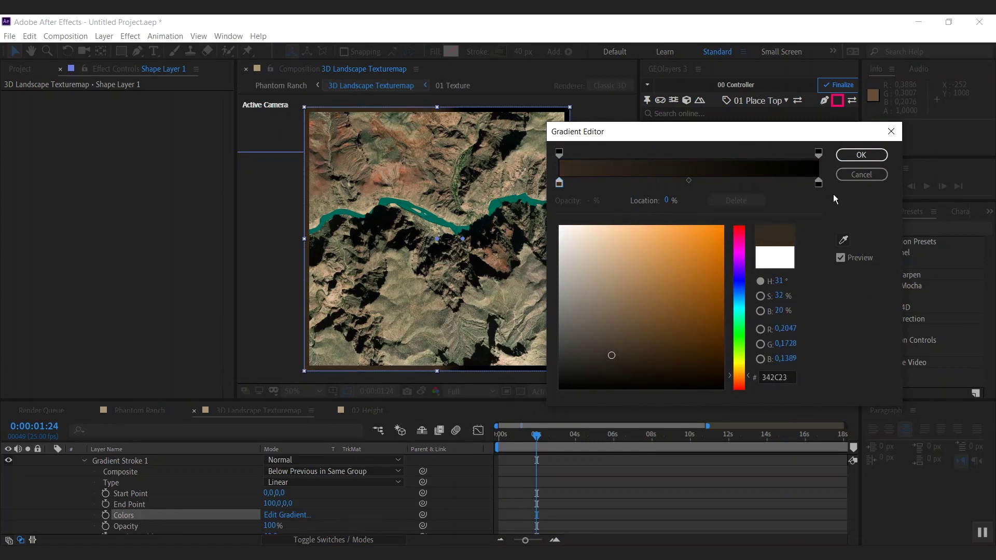
left_click(818, 183)
left_click(610, 368)
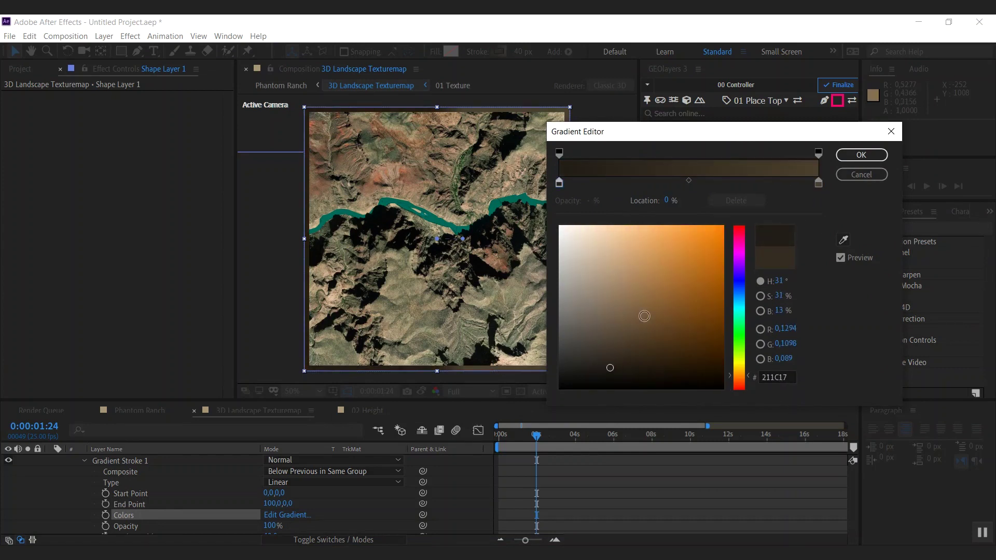
left_click(847, 159)
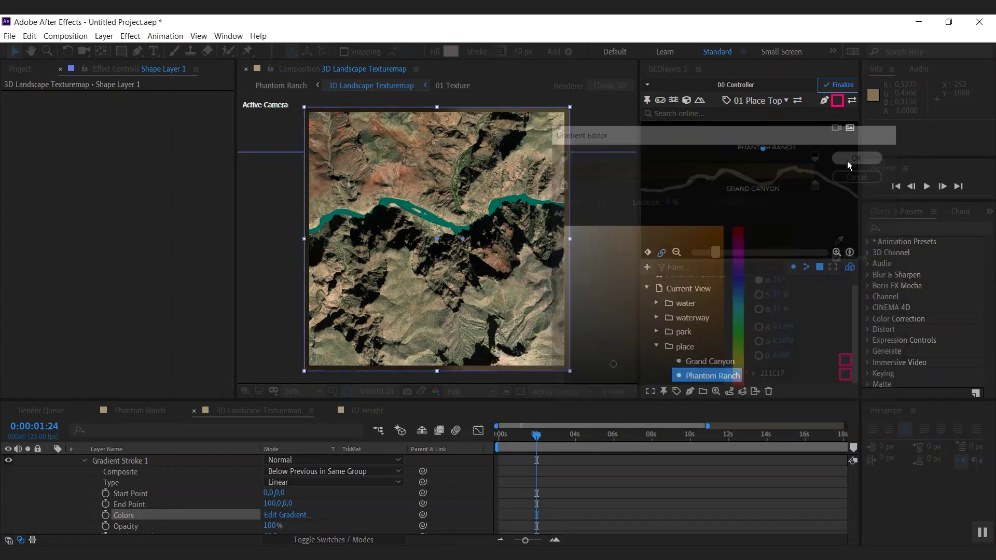
Step: Set the gradient stroke's End Point to 1,1
left_click(269, 504)
type("1")
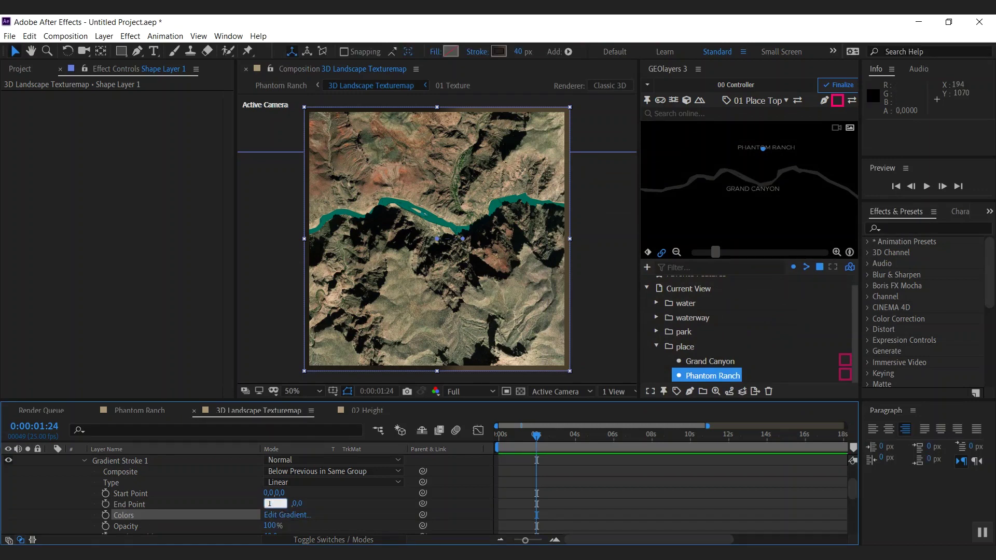
key("Tab")
type("1")
key("Return")
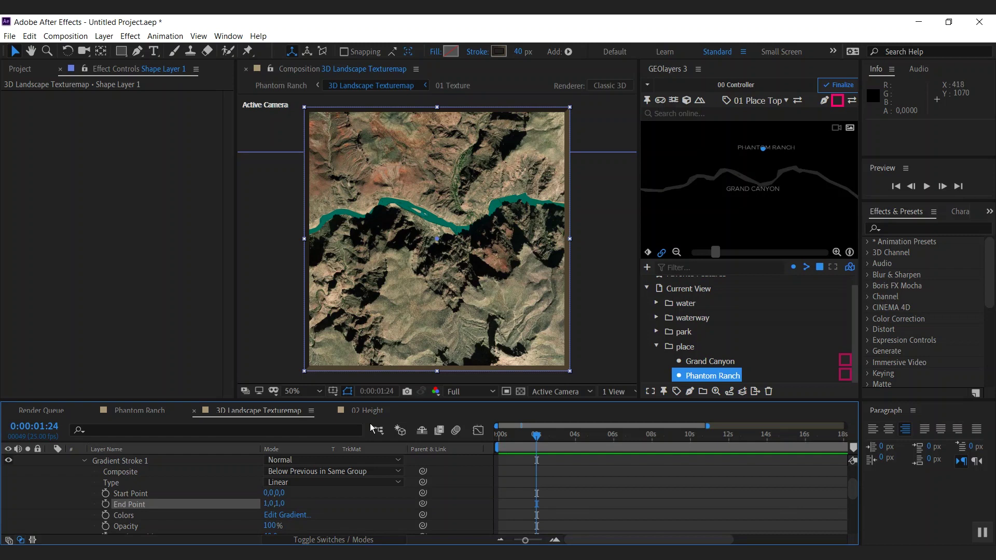
Step: Select the lake layer, then return to the Phantom Ranch composition
scroll(498, 322, "up", 2)
key("v")
left_click(412, 316)
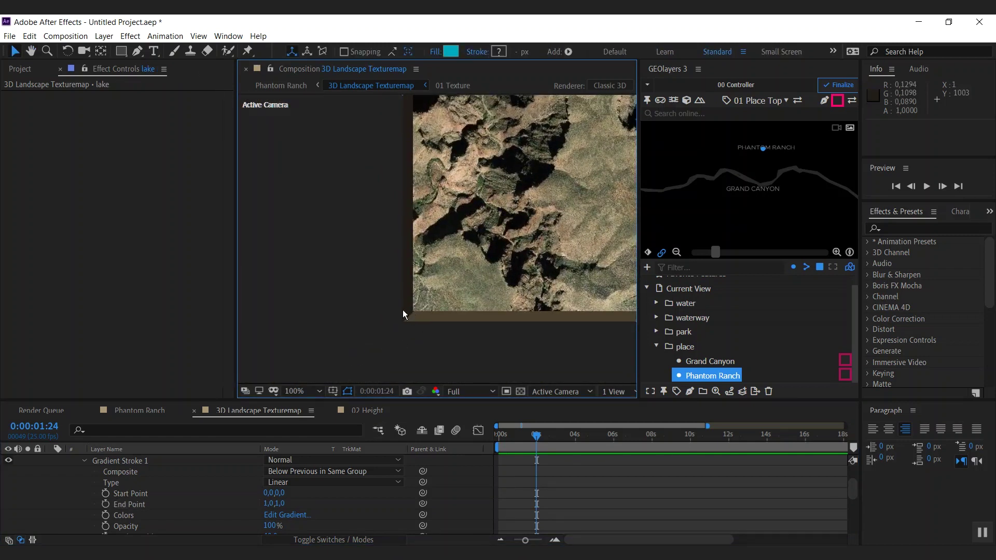
scroll(410, 314, "down", 2)
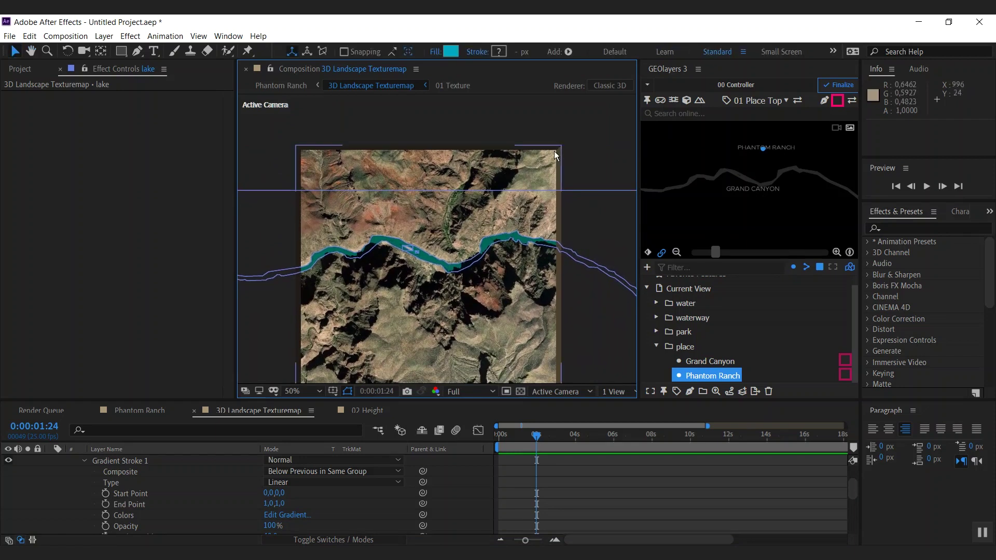
left_click(139, 410)
key("v")
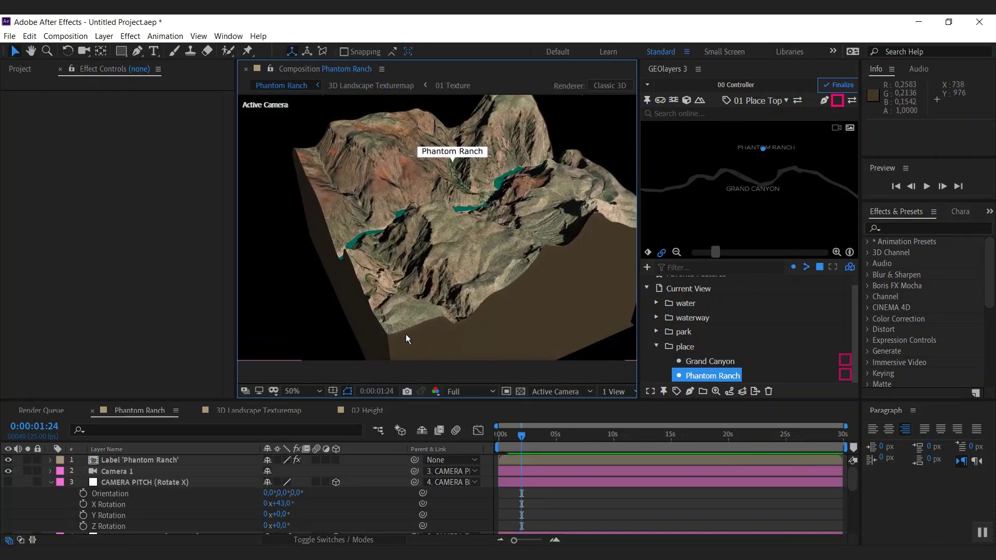
Step: Back in 3D Landscape Texturemap, create a 500×500 solid
left_click(253, 413)
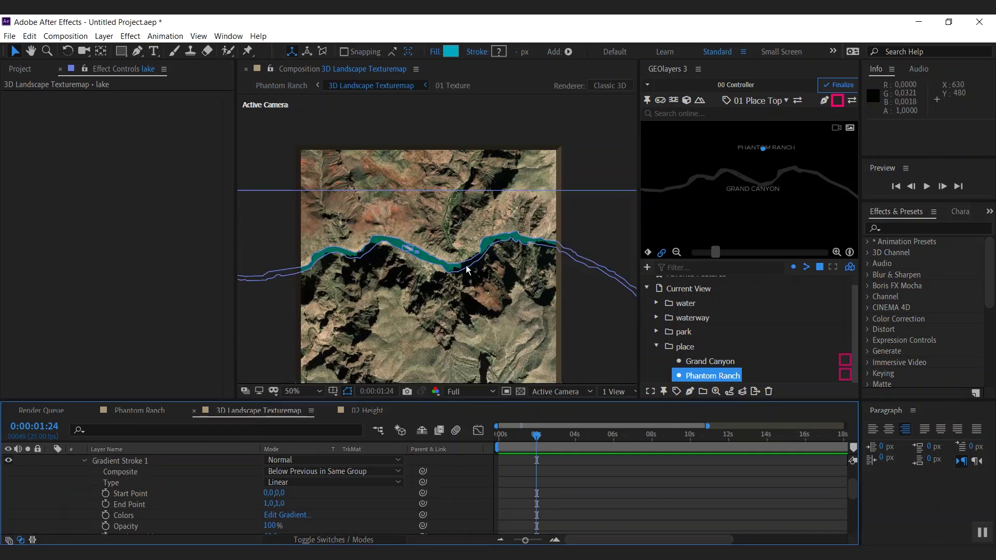
key("h")
left_click_drag(398, 331, 438, 278)
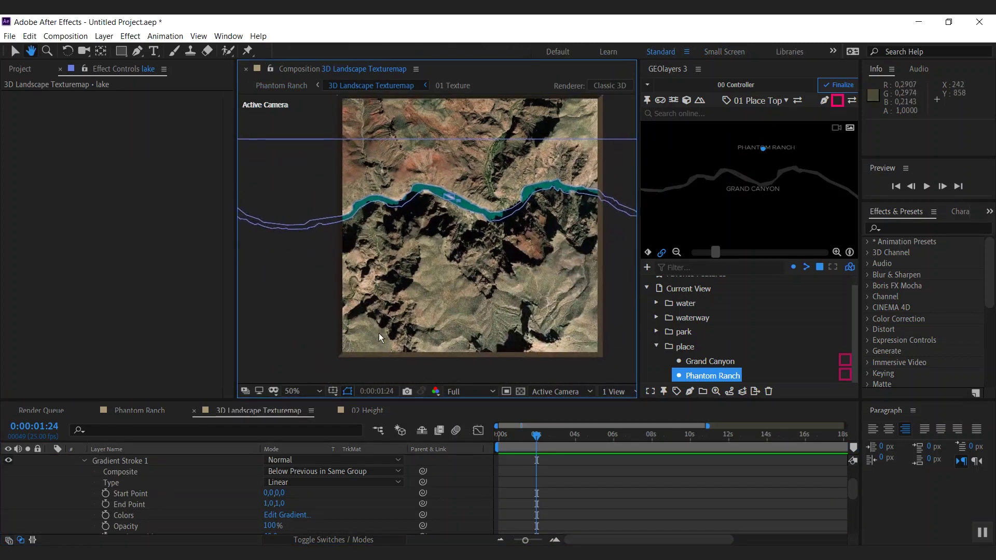
key("ctrl+y")
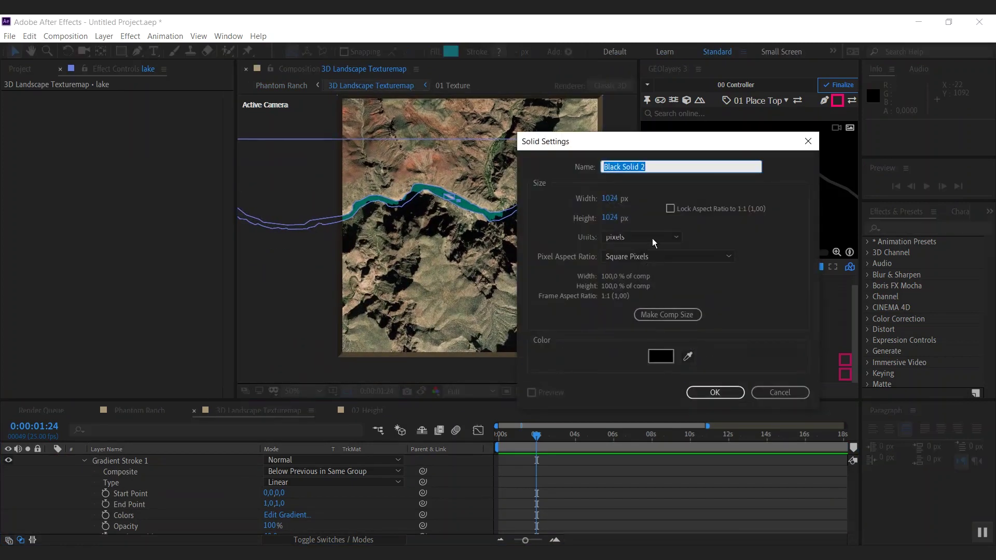
left_click(605, 197)
type("500")
key("Tab")
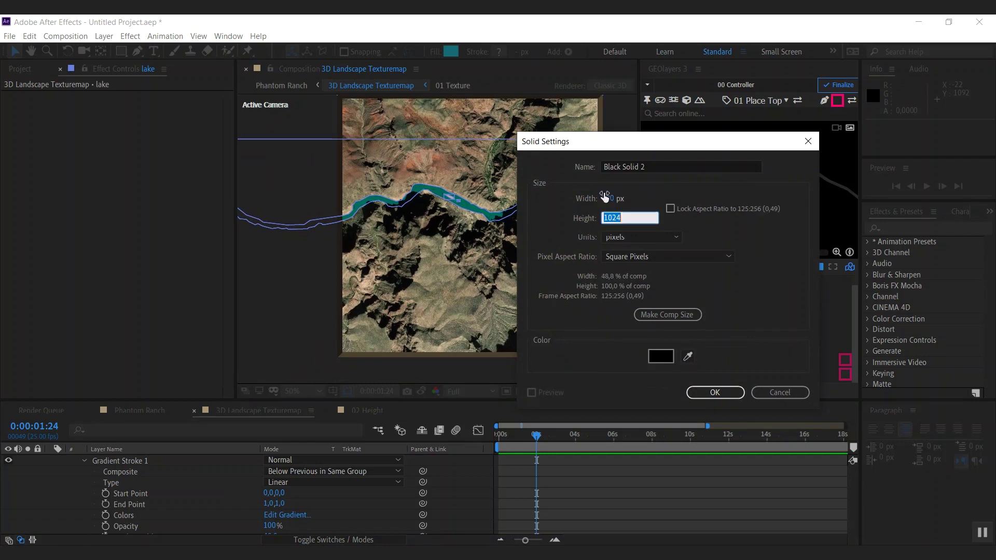
type("500")
key("Return")
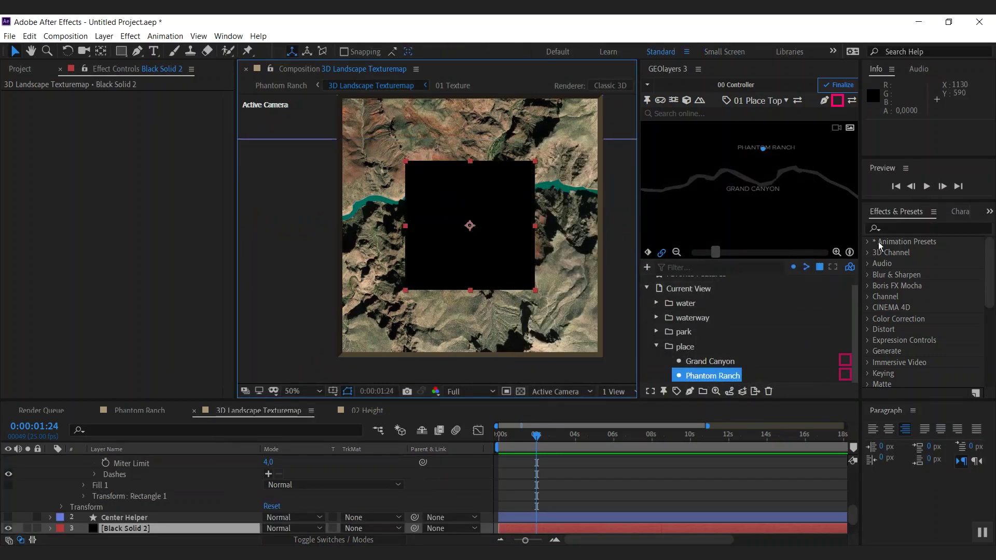
Step: Apply Radio Waves to the solid with a 5-second lifespan and preview later frames
left_click(906, 227)
type("radio")
left_click_drag(917, 253, 496, 275)
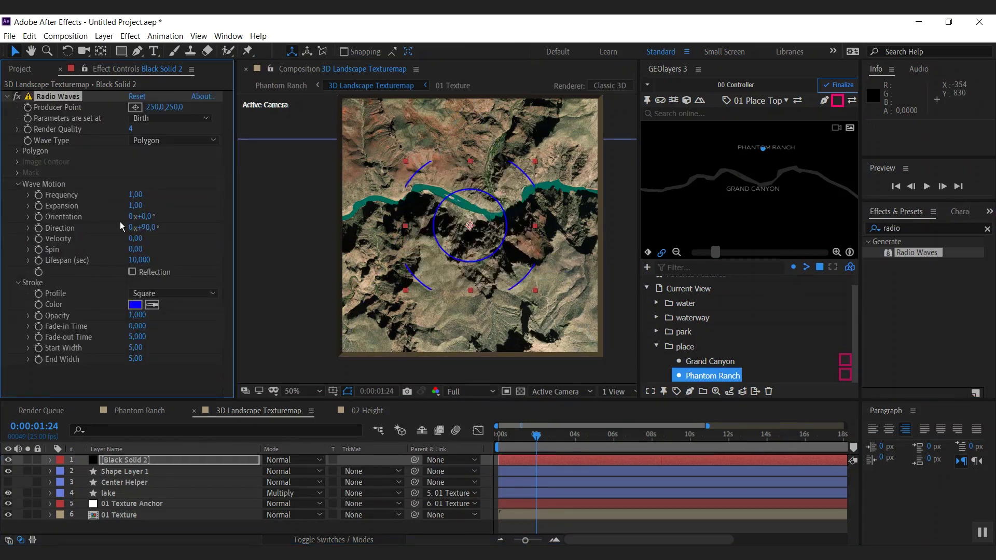
type("5")
key("Return")
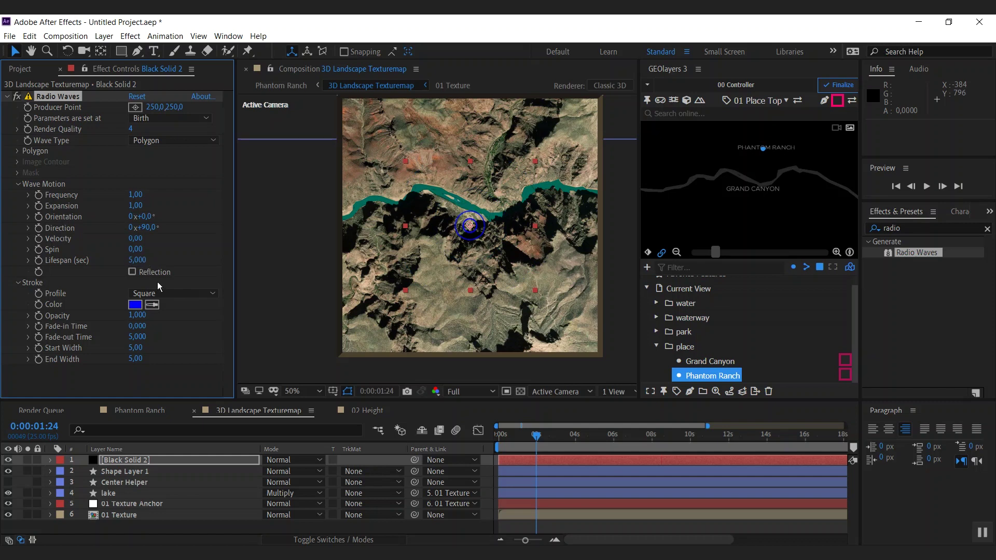
left_click(584, 434)
left_click_drag(583, 433, 652, 434)
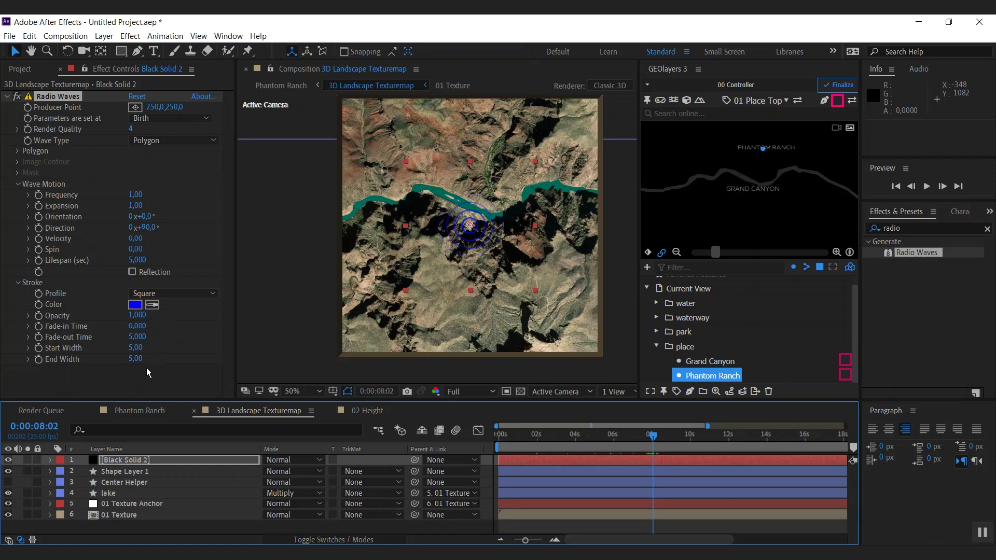
Step: Give the waves a white stroke tapering from Start Width 2 to End Width 1
left_click(143, 348)
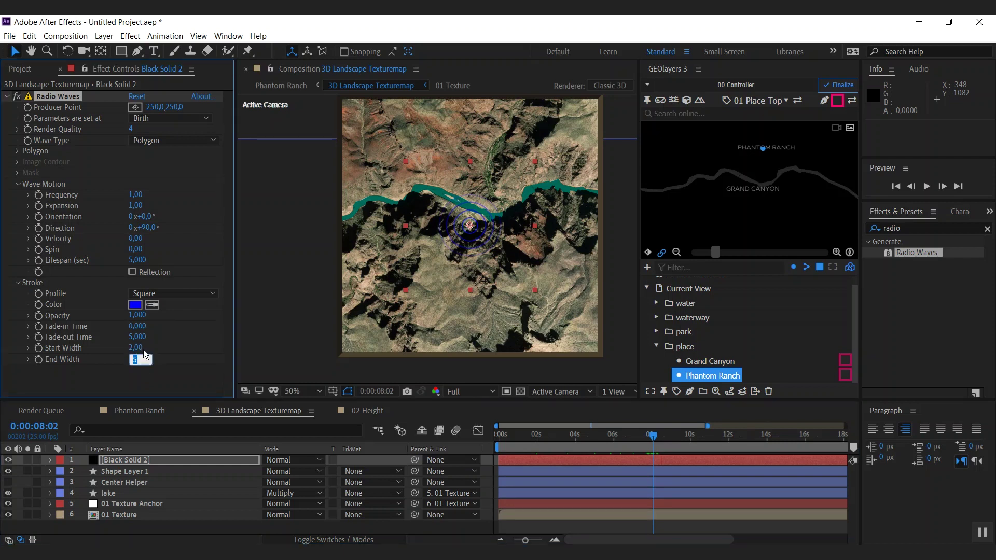
left_click(135, 304)
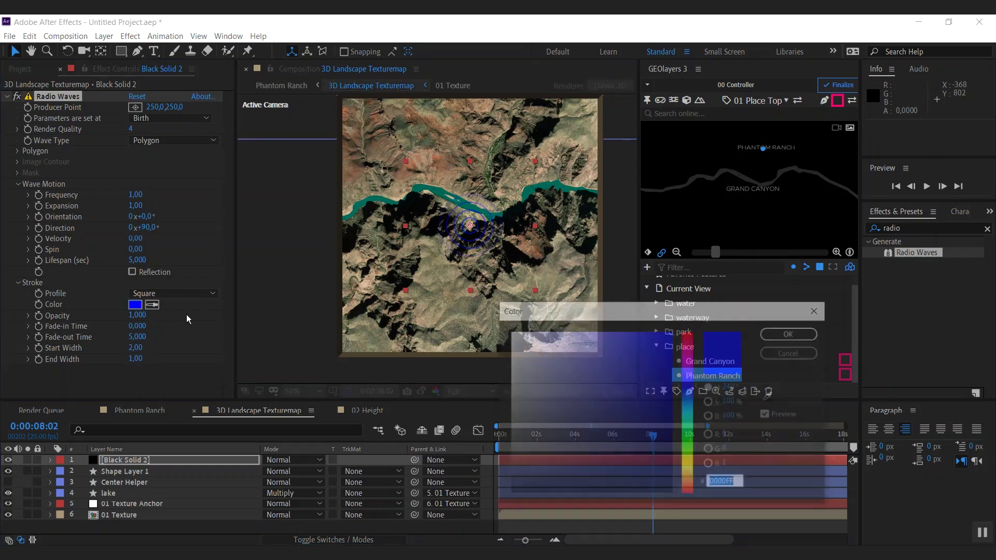
left_click(791, 332)
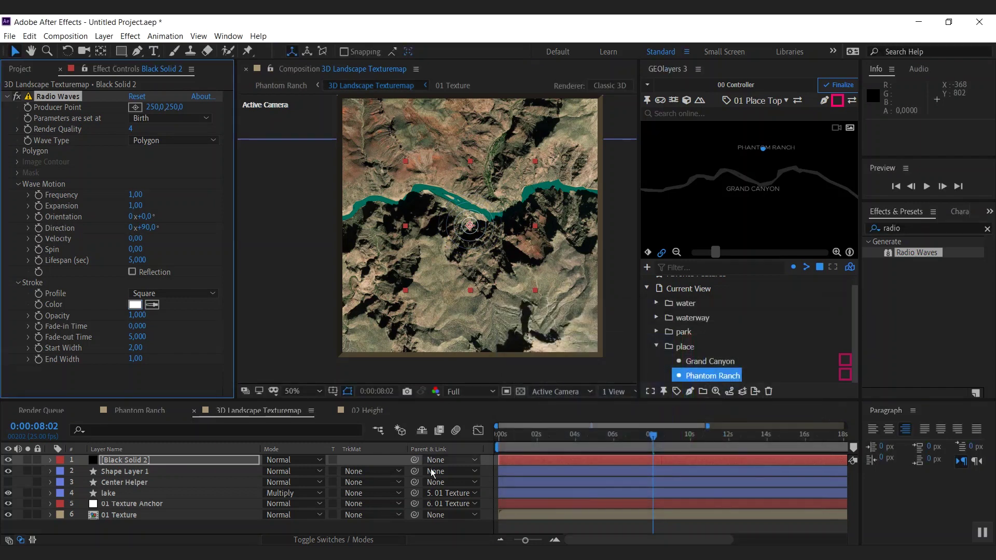
left_click_drag(561, 434, 572, 454)
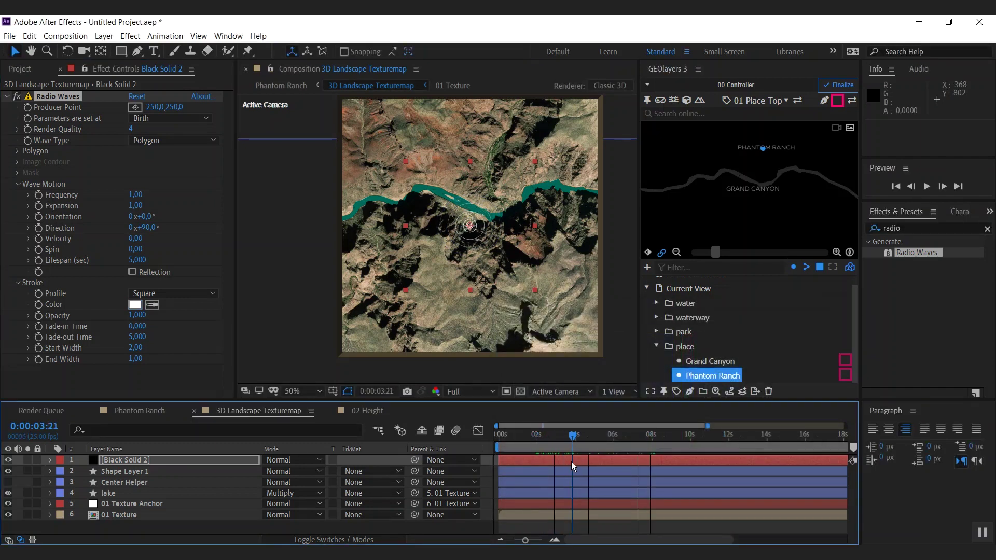
left_click(114, 459)
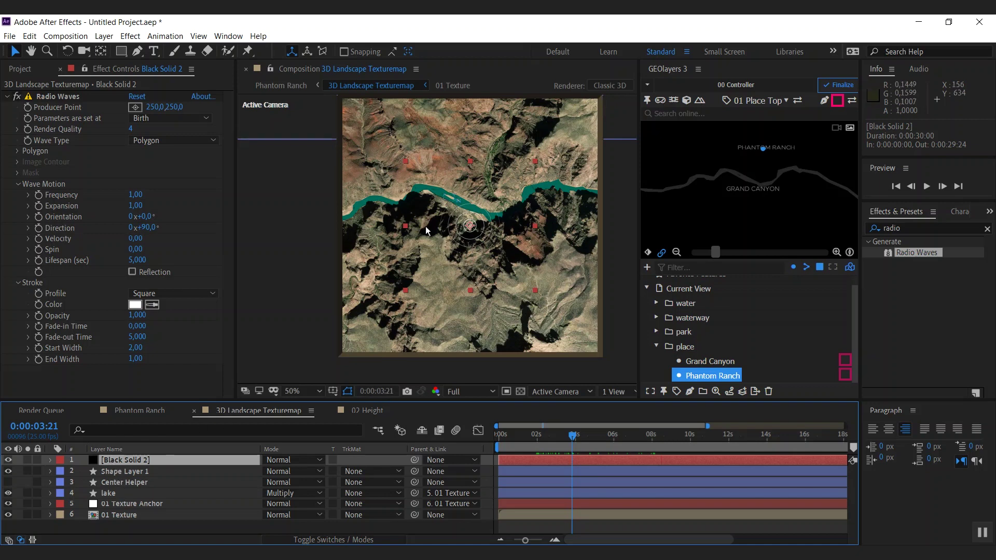
Step: Pin Black Solid 2 to the Phantom Ranch feature in the 01 Texture mapcomp
left_click(649, 85)
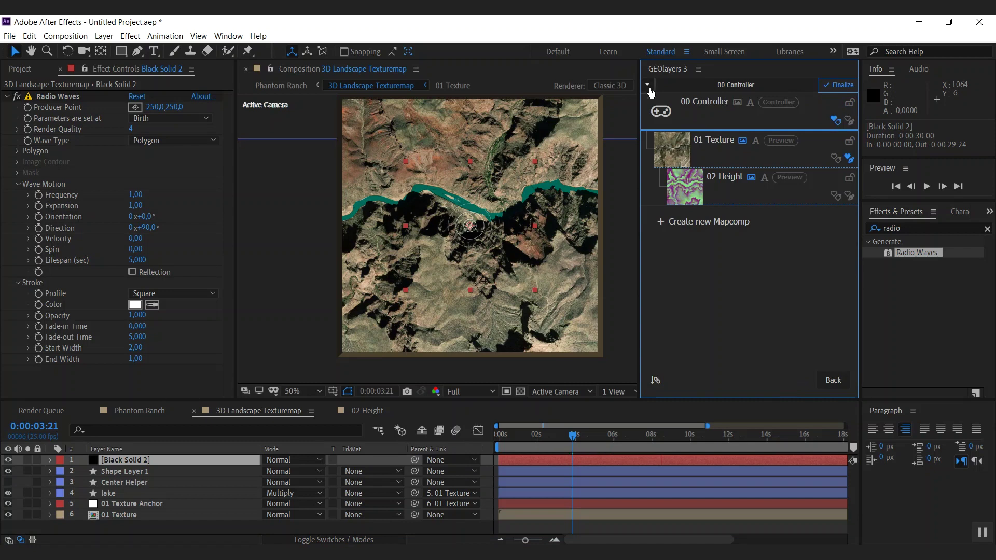
left_click(712, 145)
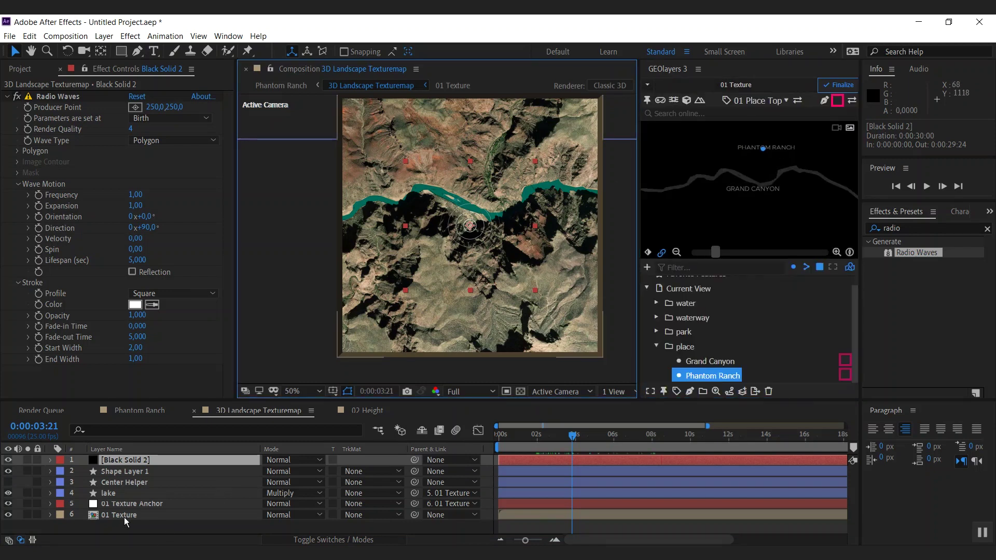
left_click(697, 376)
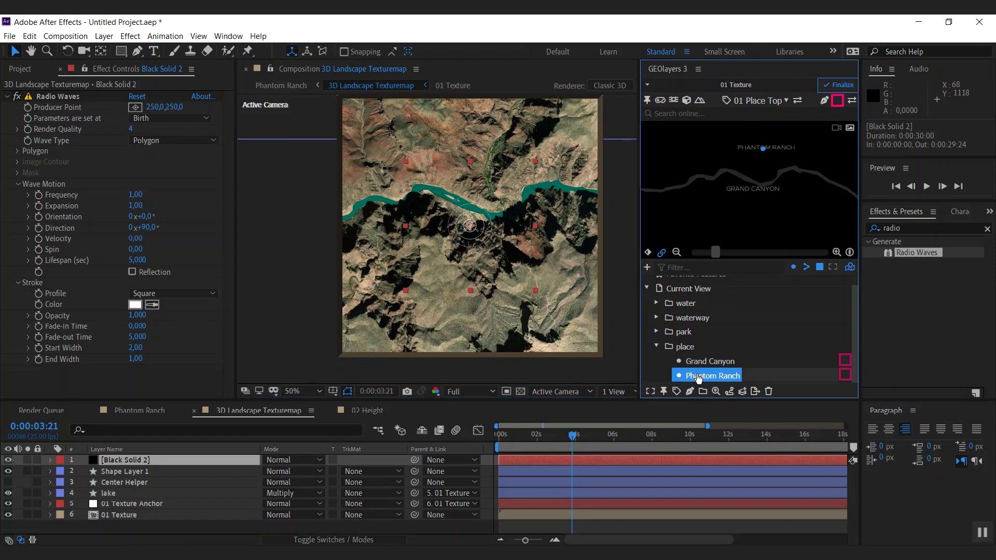
left_click(664, 391)
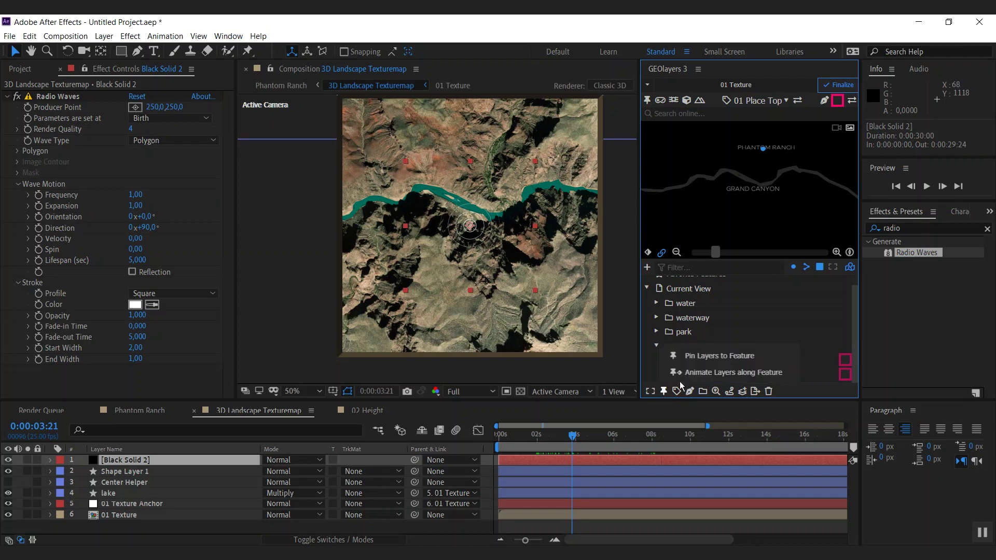
left_click(711, 358)
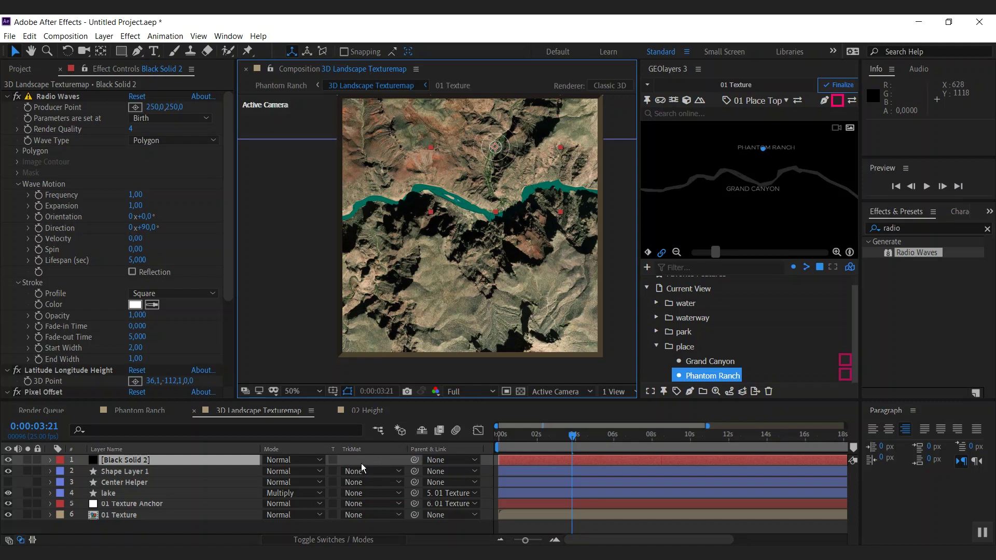
Step: Create a comp-sized solid and apply the Grid effect to it
key("ctrl+y")
left_click(666, 315)
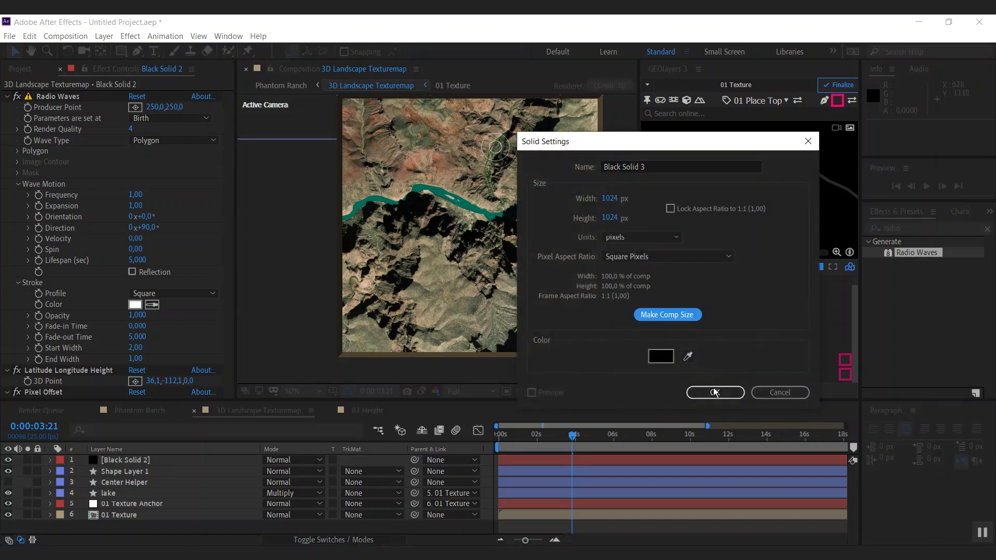
left_click(714, 393)
left_click(913, 228)
type("gri")
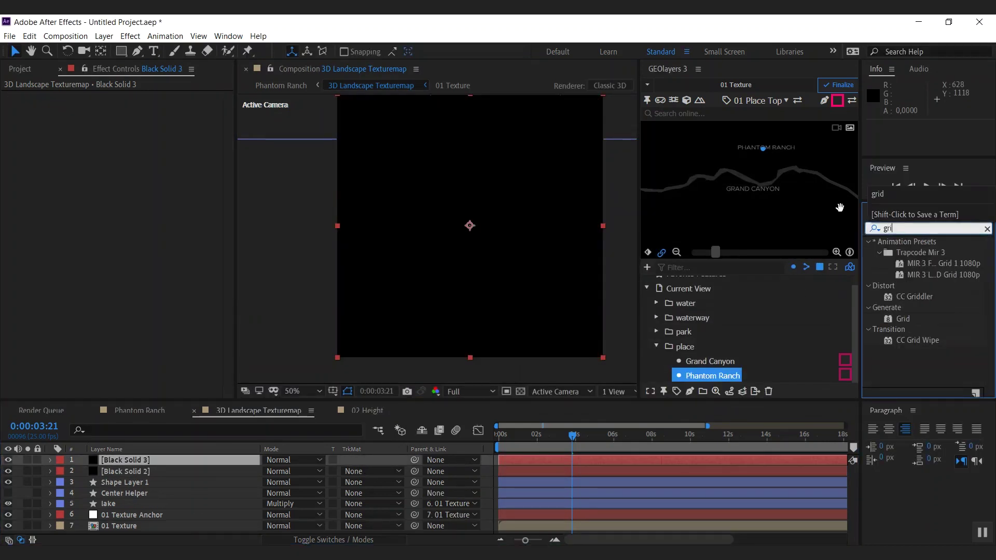
type("d")
left_click_drag(902, 319, 223, 462)
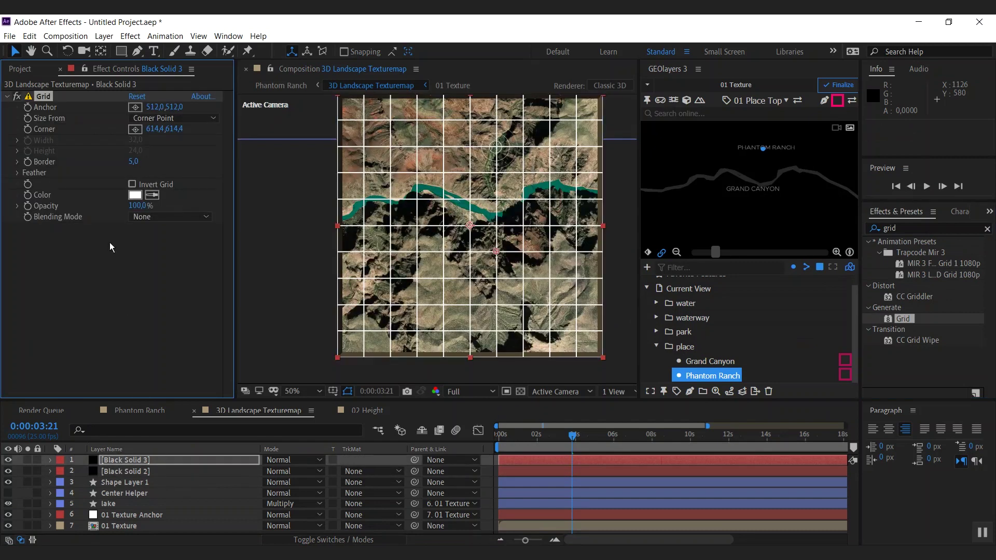
Step: Set the grid Border to 1 and move the solid beneath Shape Layer 1
left_click(135, 162)
type("1")
key("Return")
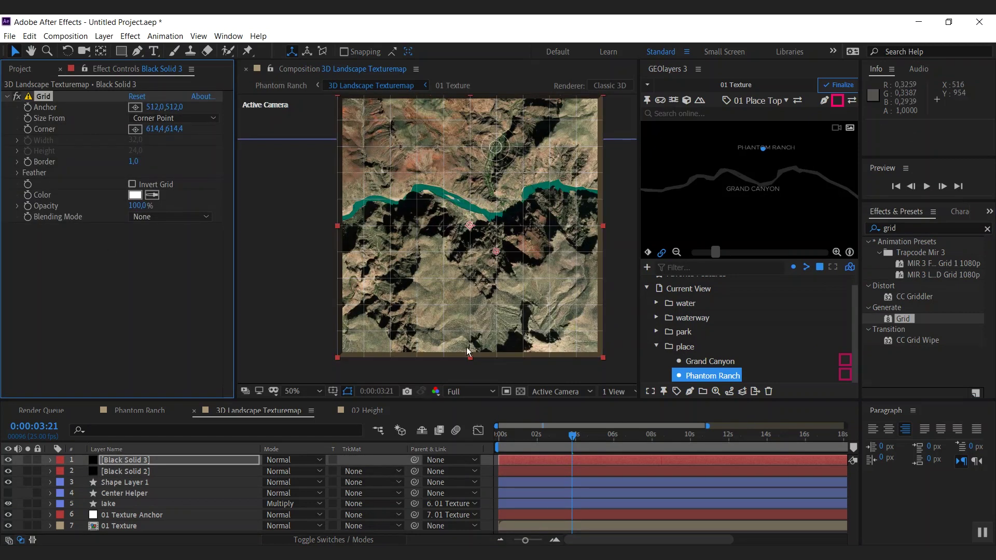
left_click_drag(126, 462, 142, 505)
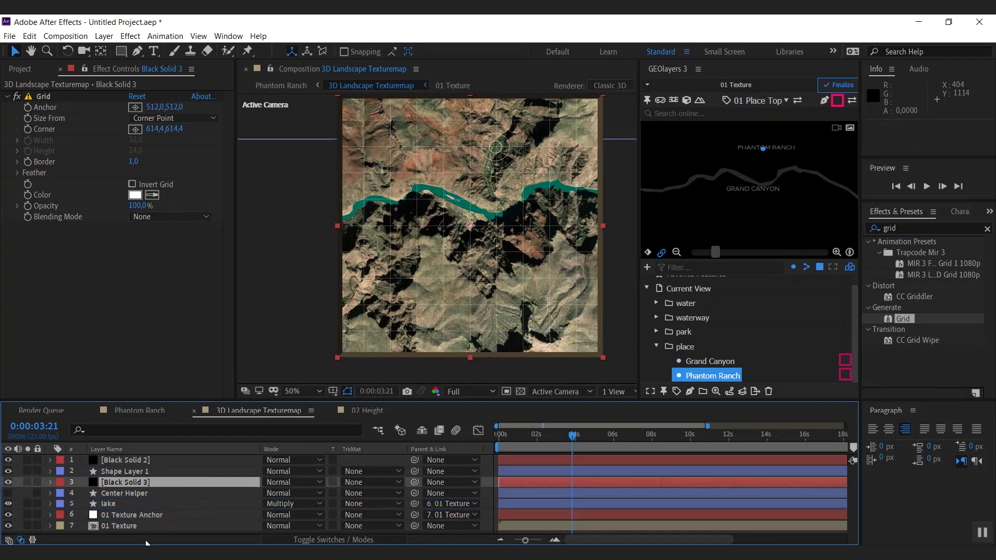
Step: In Phantom Ranch, create a 3000×3000 solid
left_click(110, 412)
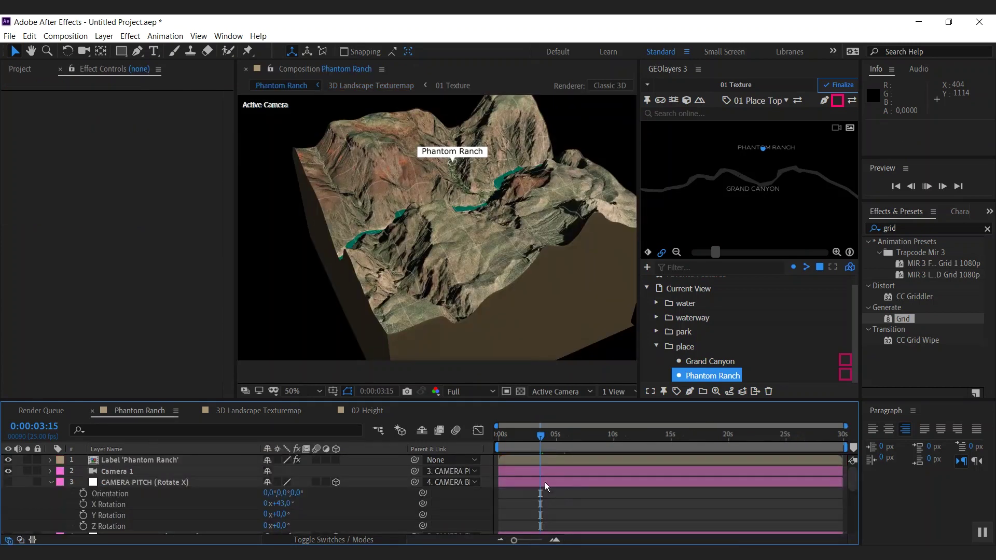
key("r")
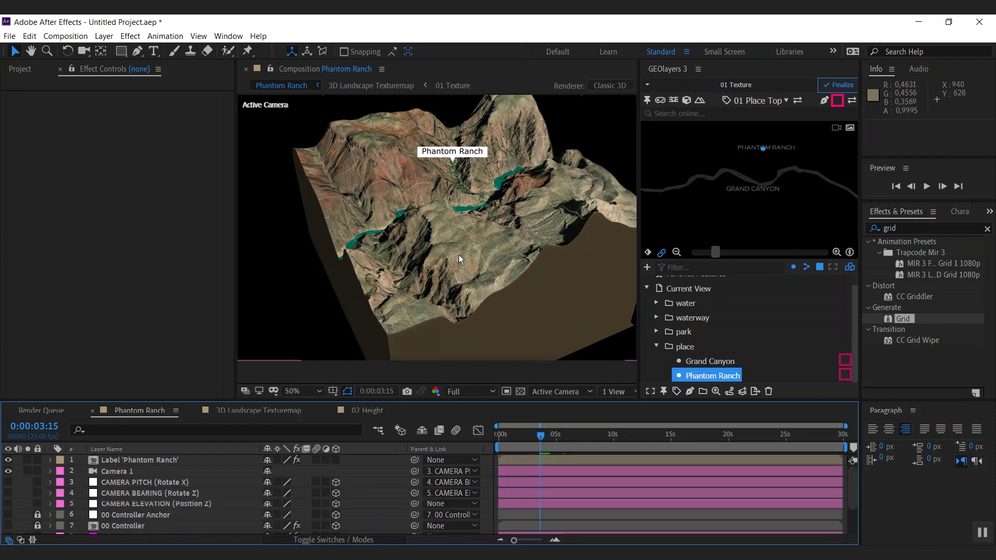
left_click_drag(468, 253, 459, 209)
key("ctrl+y")
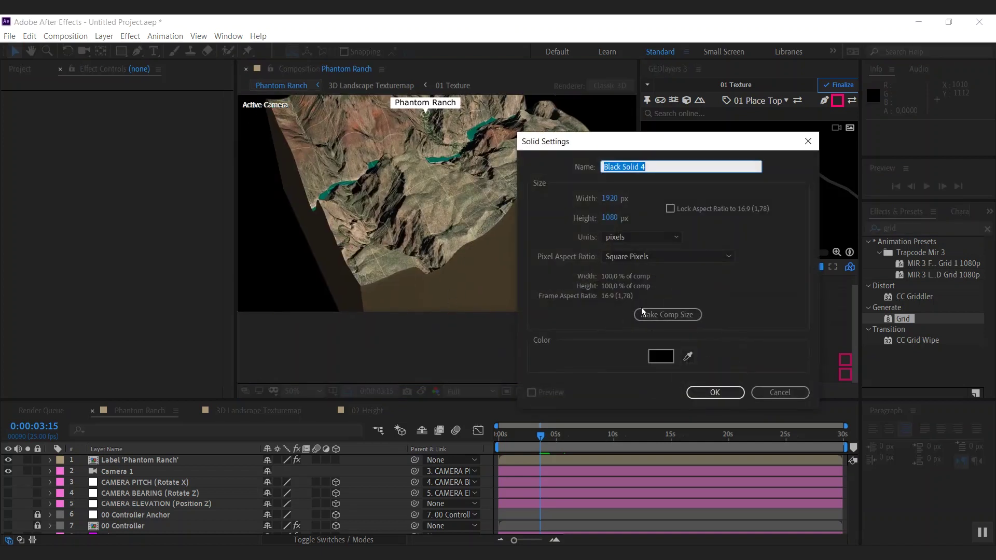
left_click(610, 198)
type("3000")
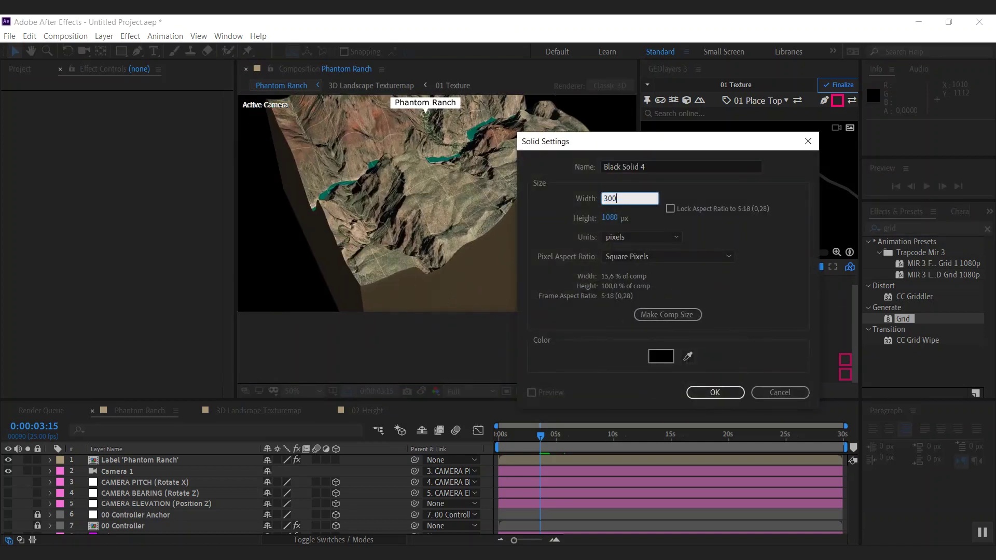
key("Tab")
type("3000")
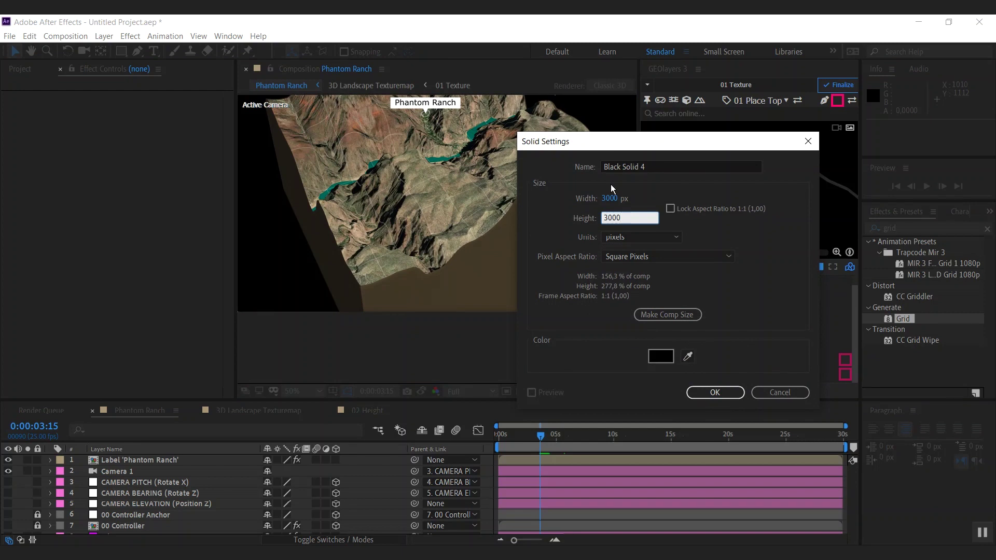
key("Return")
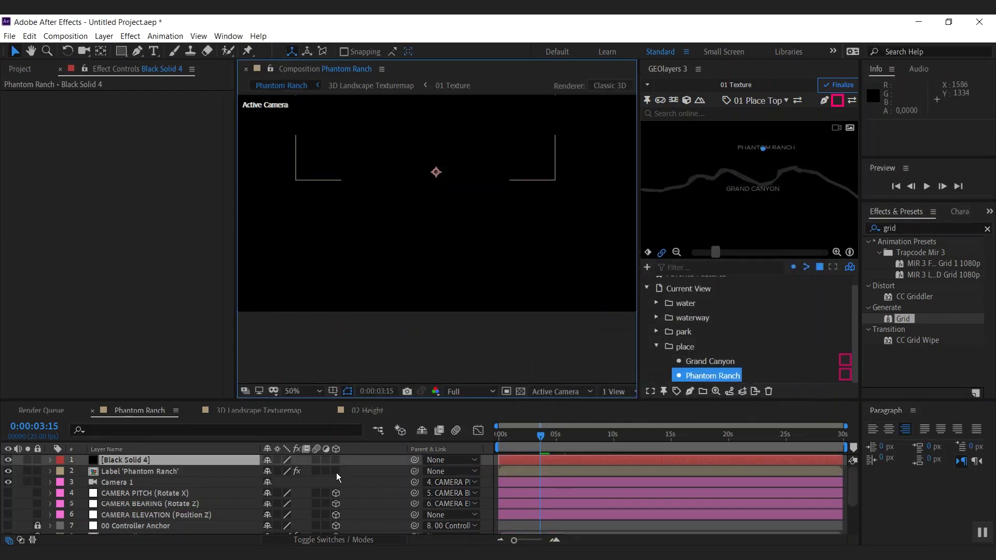
Step: Make Black Solid 4 a 3D layer and apply a Grid with Border 1
left_click(336, 459)
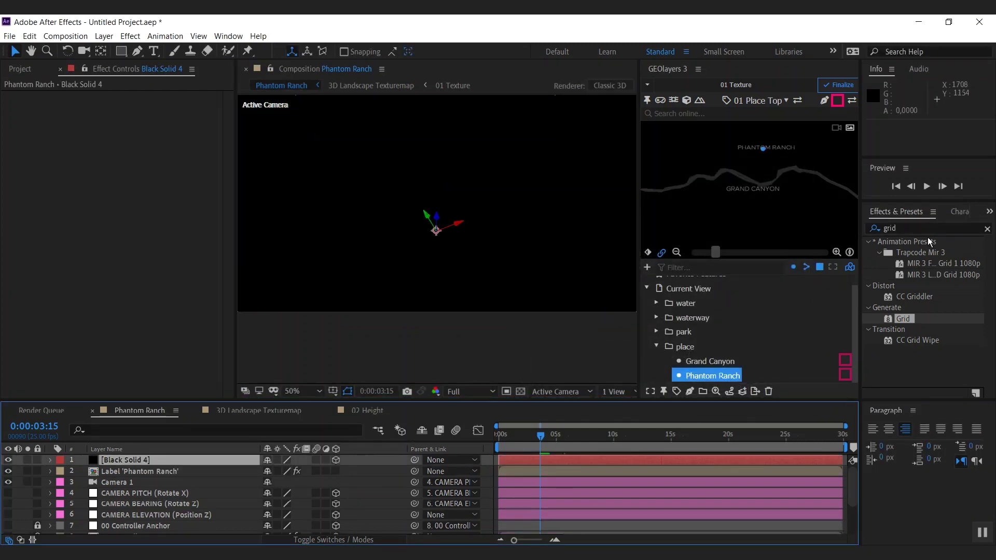
left_click_drag(904, 318, 136, 459)
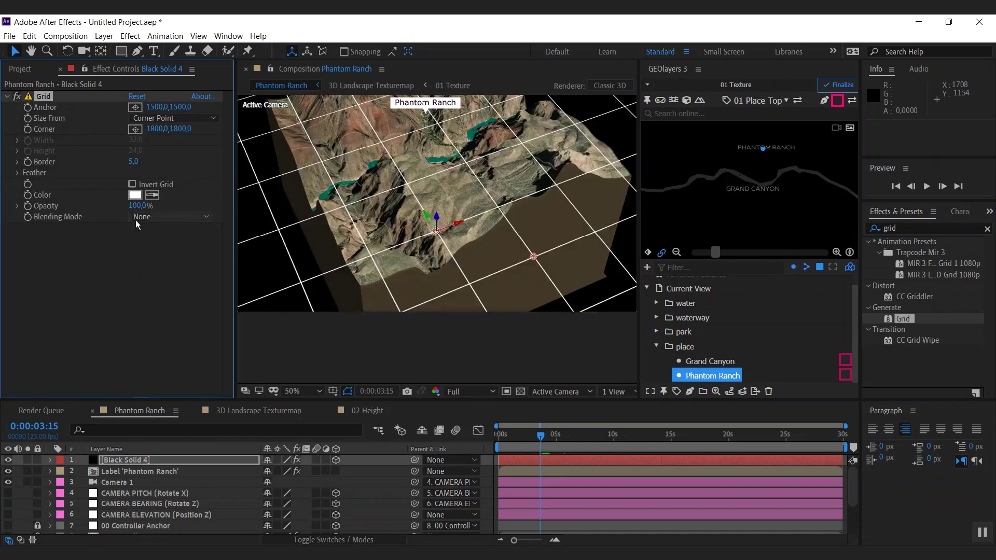
left_click(133, 161)
type("1")
key("Return")
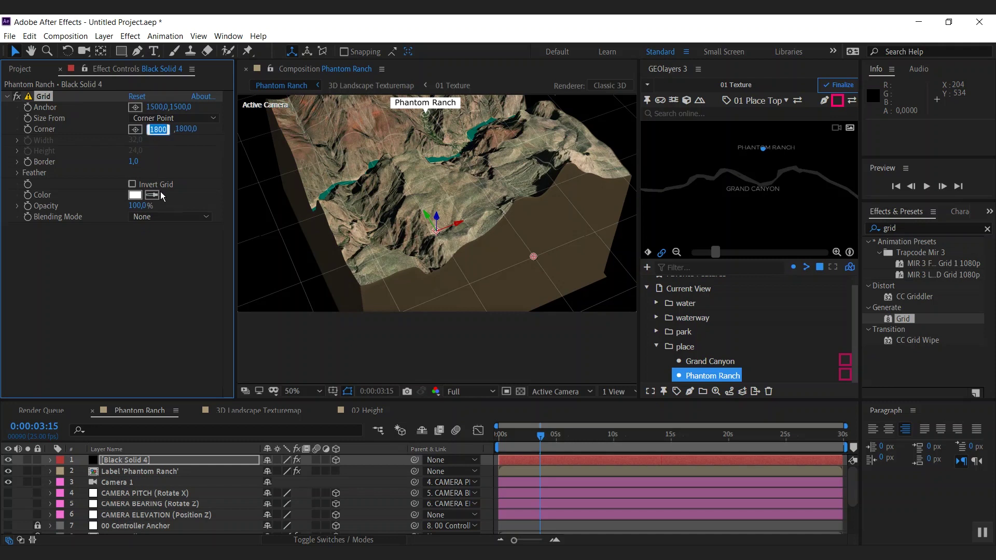
Step: Set the grid Corner to 1600,1600 and place the solid below Mir 3
type("1600")
key("Tab")
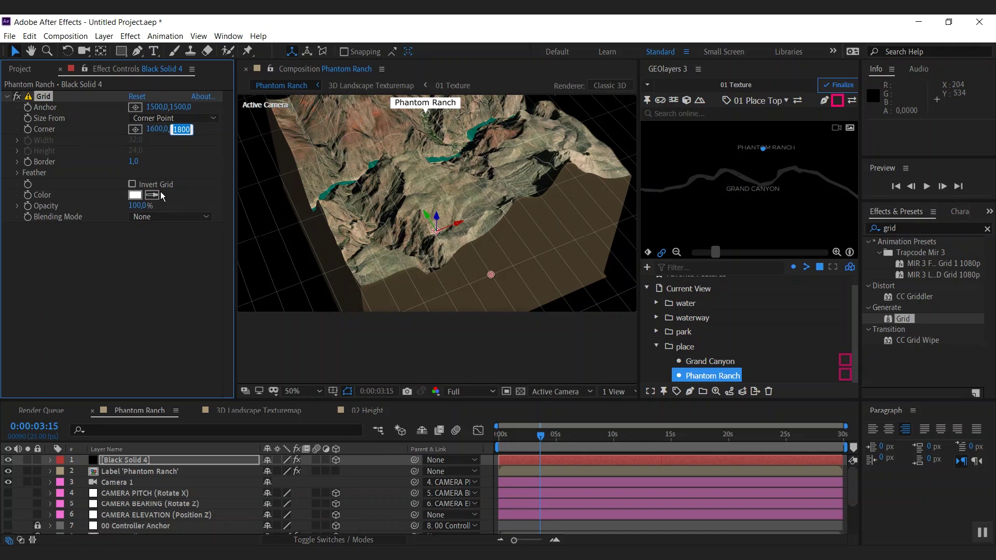
type("16")
key("Return")
left_click_drag(112, 463, 125, 511)
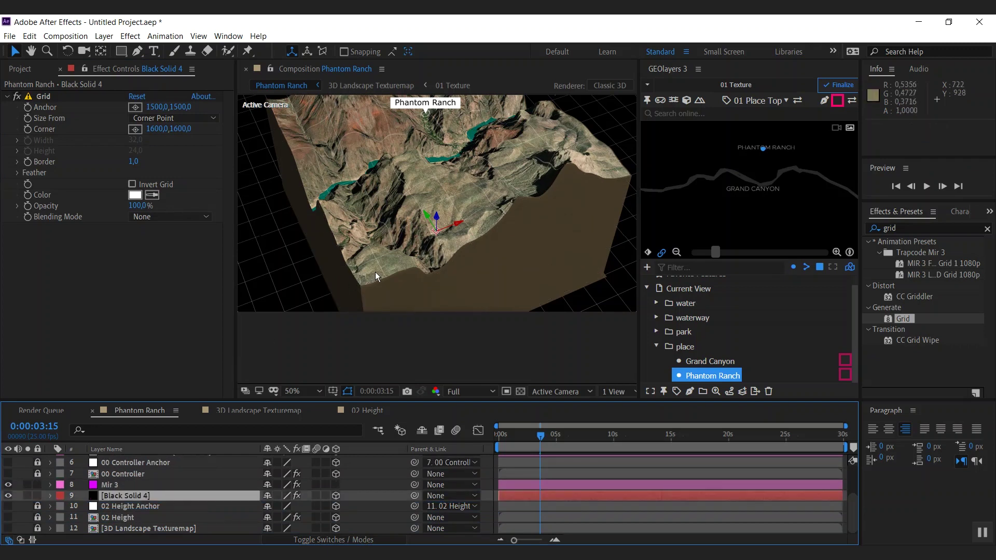
scroll(436, 233, "down", 2)
scroll(440, 250, "up", 2)
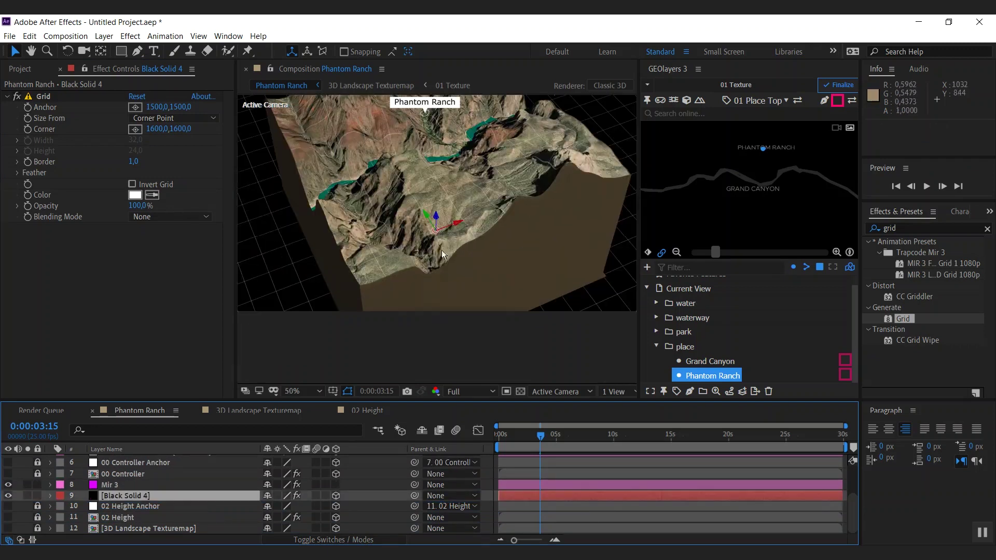
left_click_drag(440, 250, 462, 269)
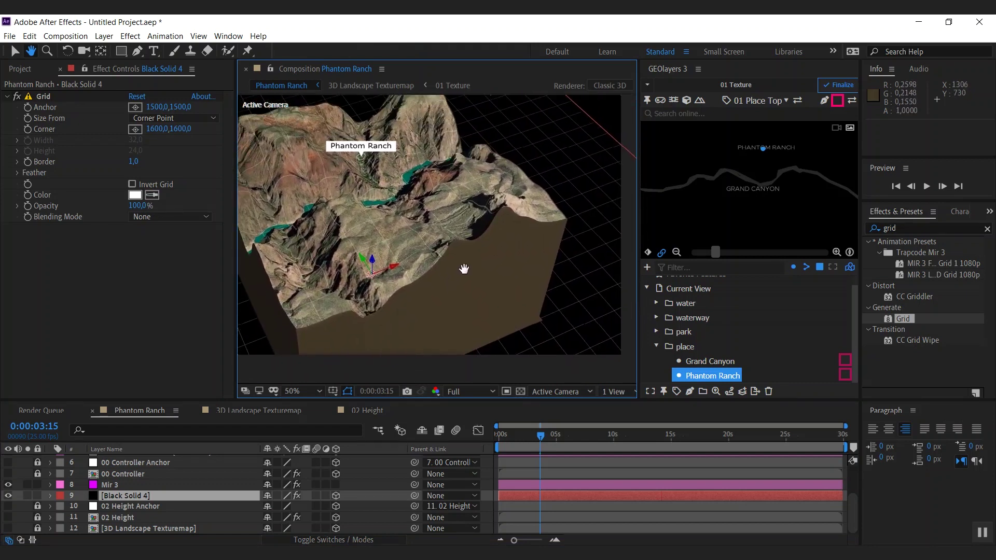
Step: Create a comp-sized solid named BG and place it beneath Black Solid 4
key("ctrl+y")
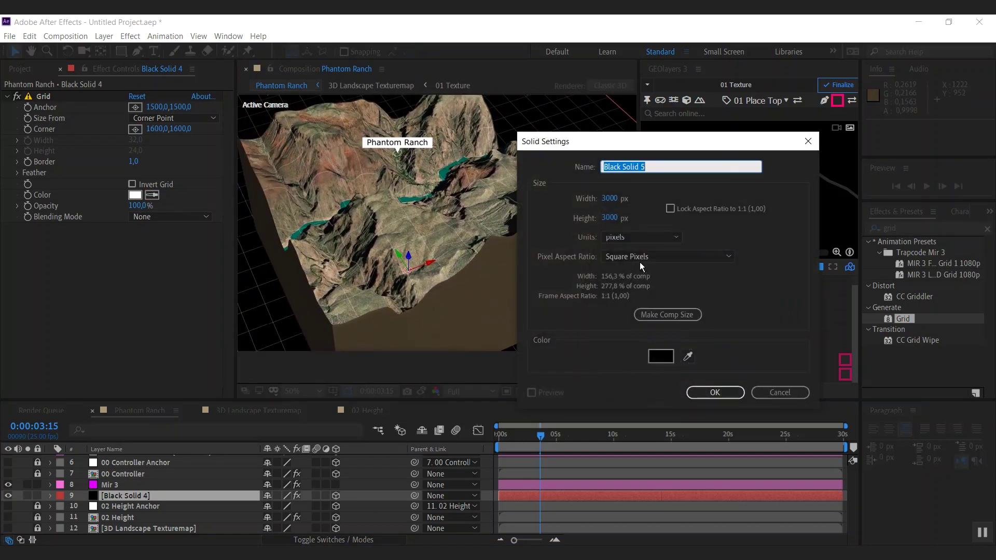
left_click(652, 315)
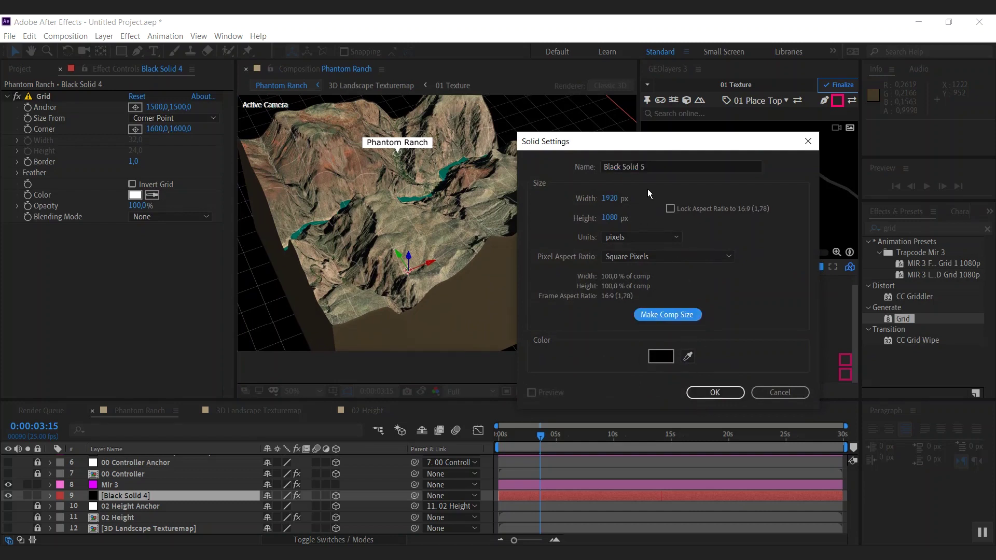
left_click_drag(648, 166, 589, 172)
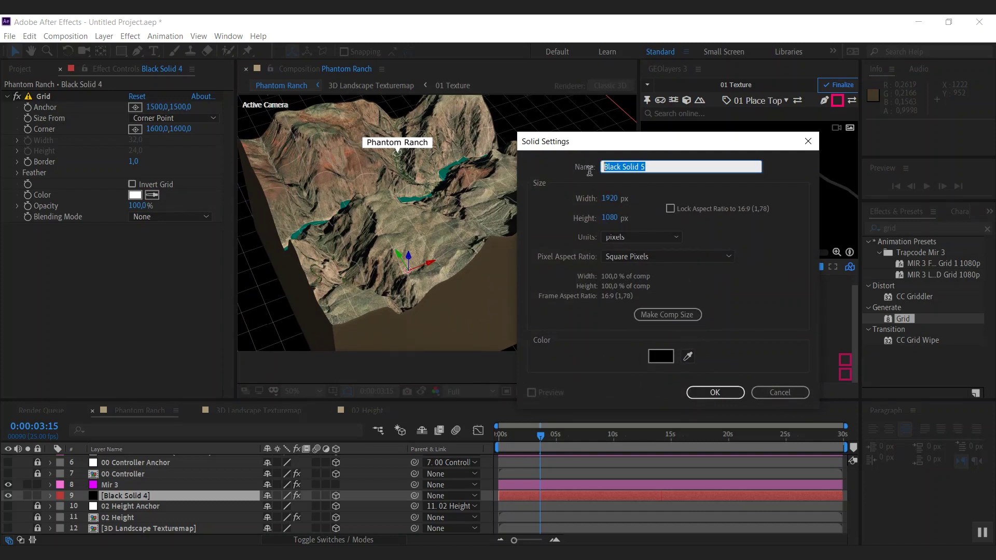
left_click(714, 393)
left_click_drag(125, 497, 128, 520)
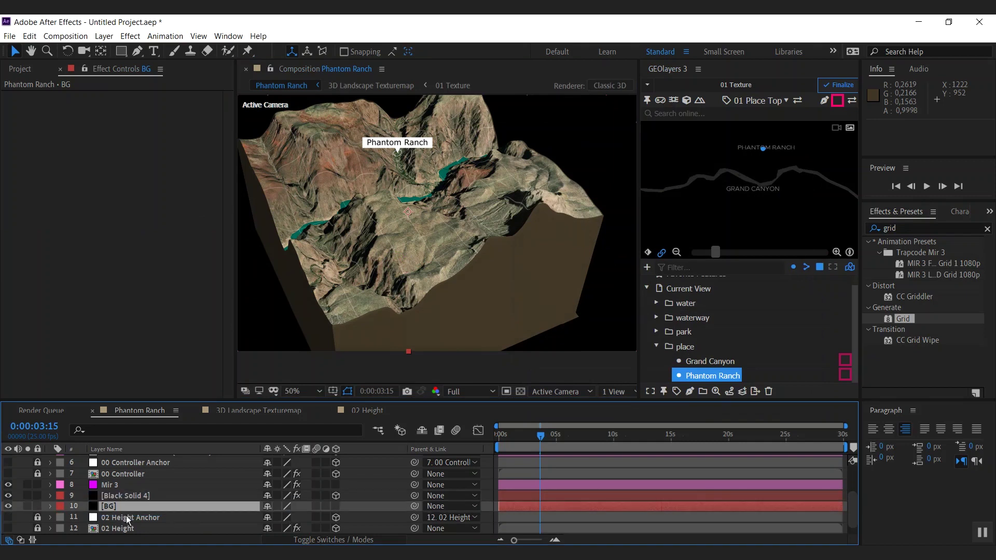
Step: Apply a radial Gradient Ramp to BG, centring it and moving the end point lower left
left_click(881, 228)
type("gr")
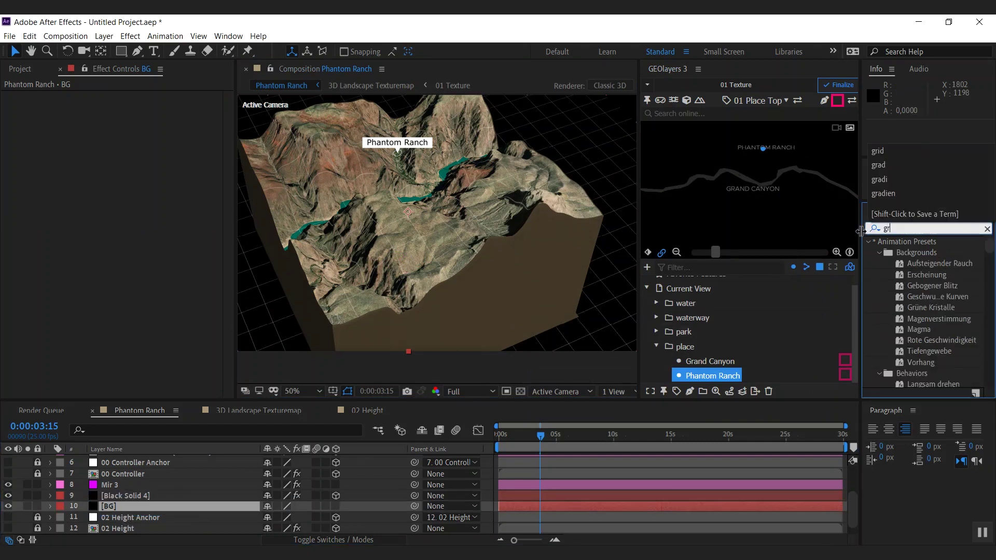
type("ad")
left_click_drag(925, 312, 155, 506)
left_click(190, 151)
left_click(187, 176)
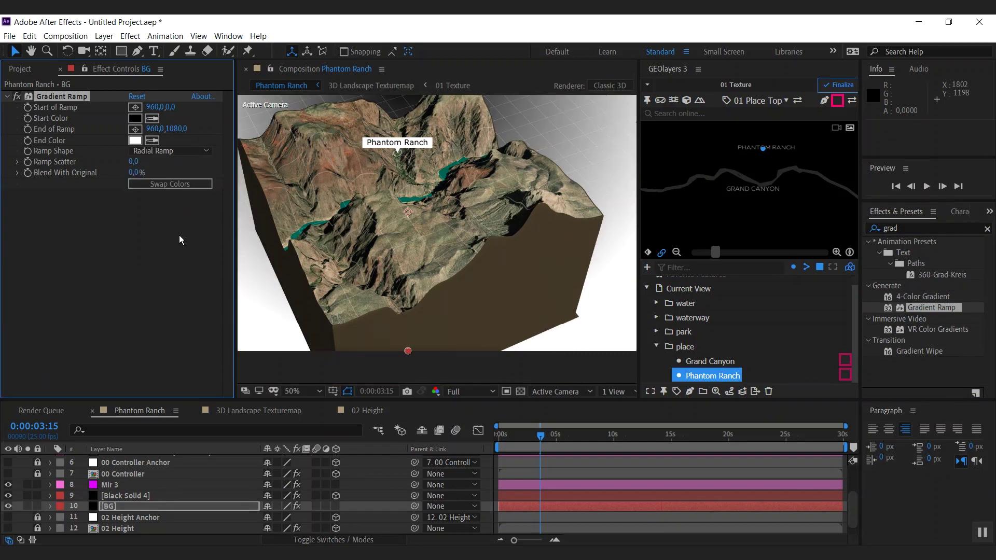
key("comma")
left_click_drag(422, 156, 424, 205)
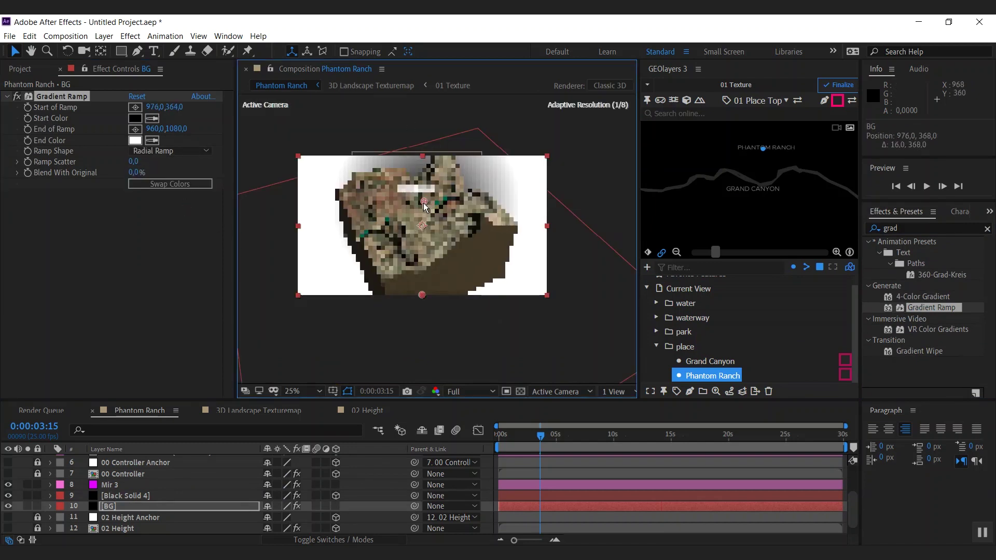
left_click_drag(421, 296, 291, 300)
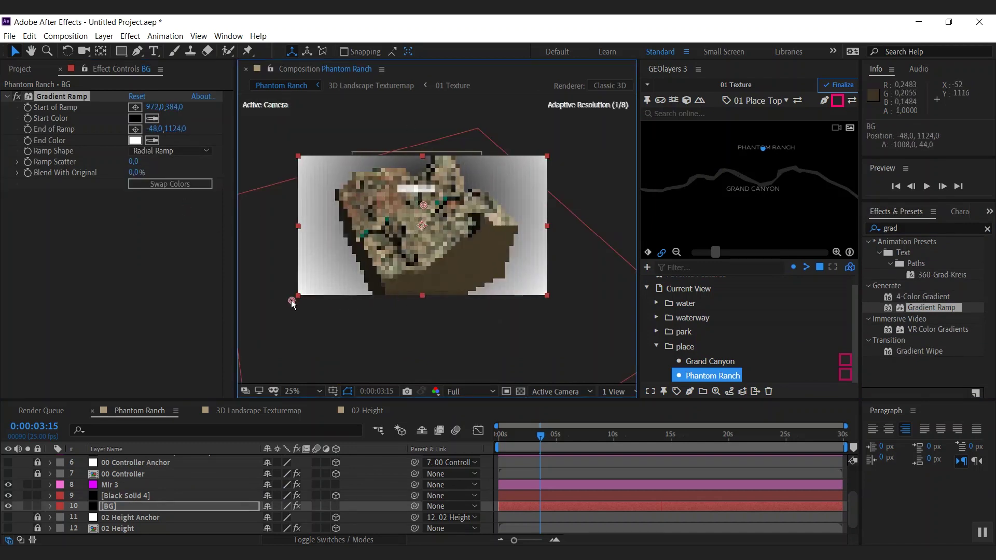
Step: Swap the ramp colours and set the start colour to dark blue 243E5B
left_click(172, 184)
left_click(135, 118)
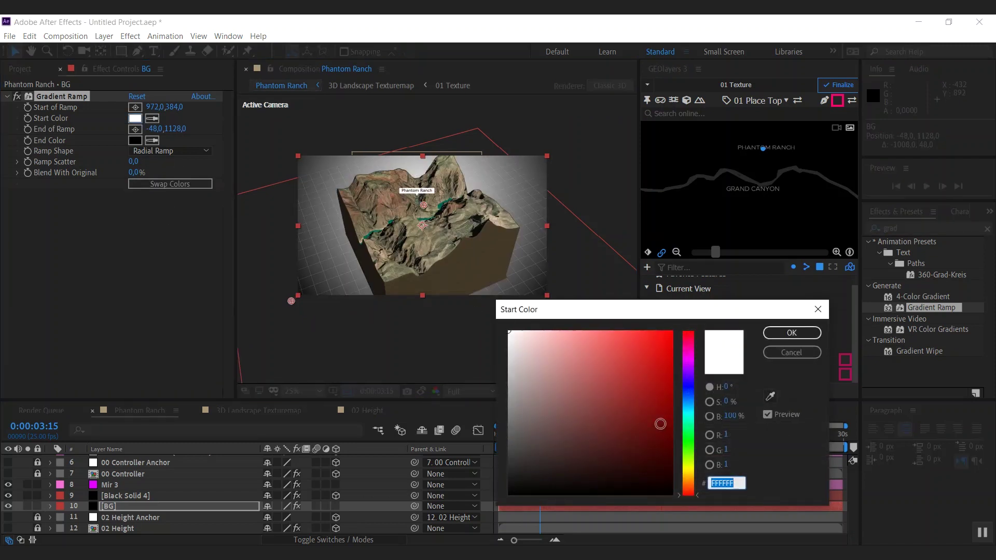
left_click(690, 421)
left_click_drag(690, 421, 691, 399)
left_click(617, 425)
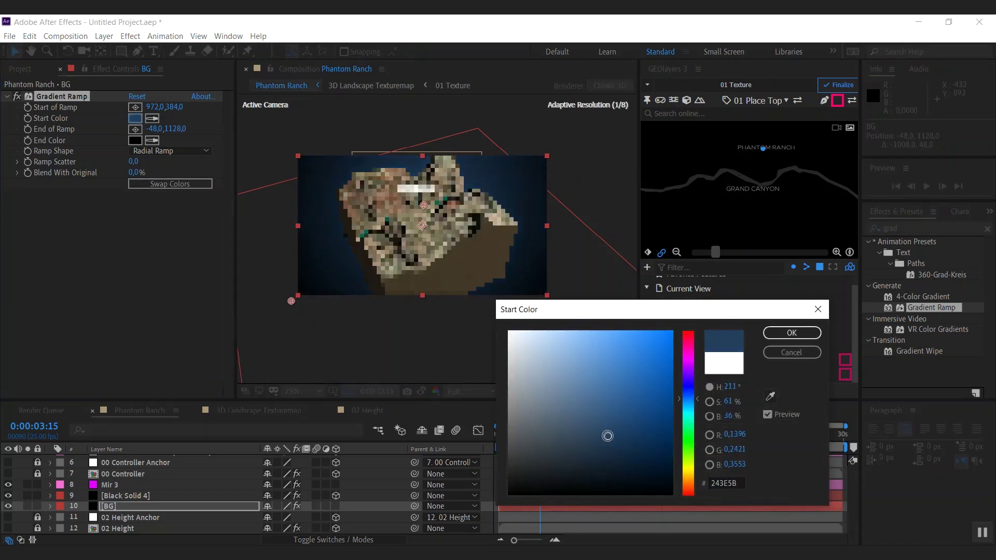
left_click(791, 333)
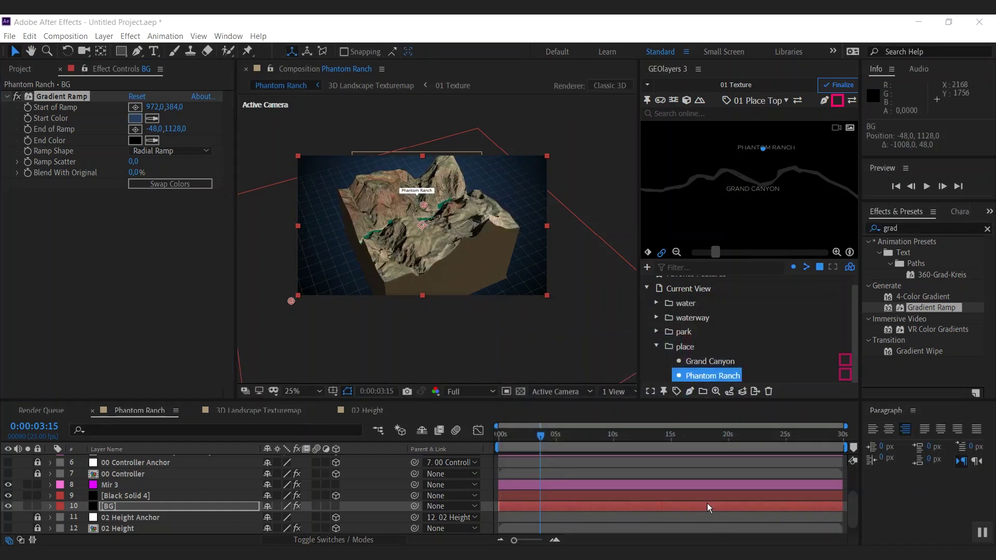
Step: Add starting rotation keyframes at 5 s for CAMERA PITCH X Rotation and CAMERA BEARING Z Rotation
left_click_drag(854, 517, 856, 476)
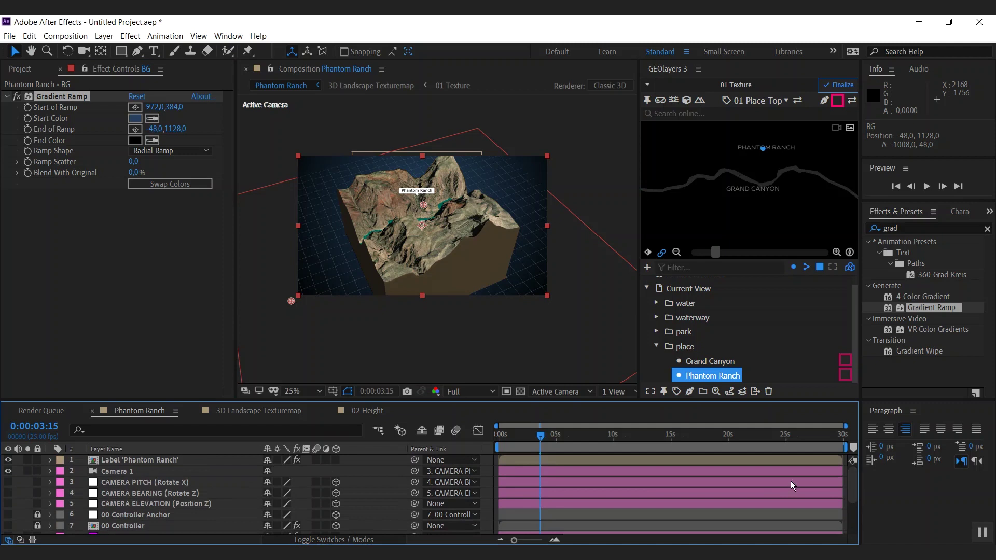
left_click(133, 481)
left_click(137, 493, "shift")
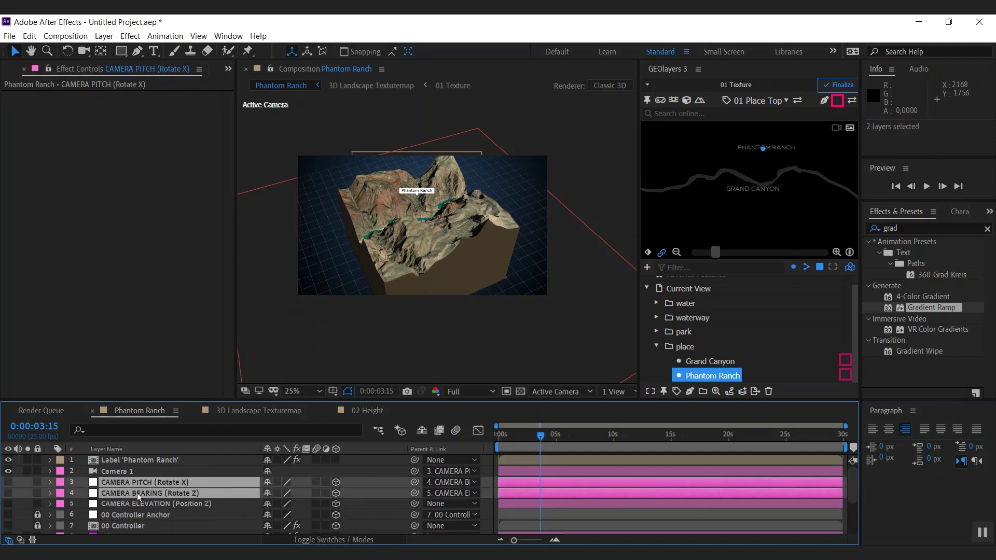
key("r")
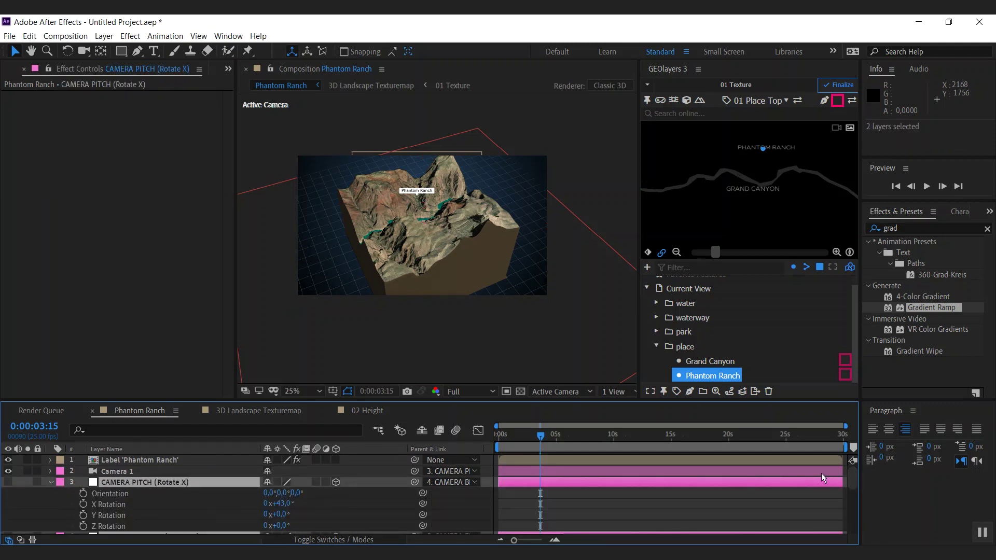
scroll(851, 480, "down", 2)
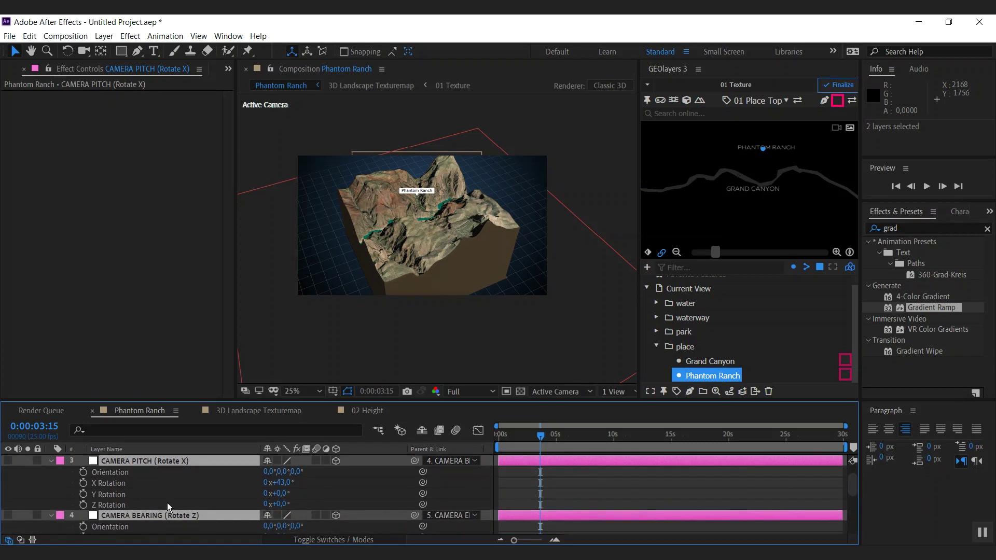
key("space")
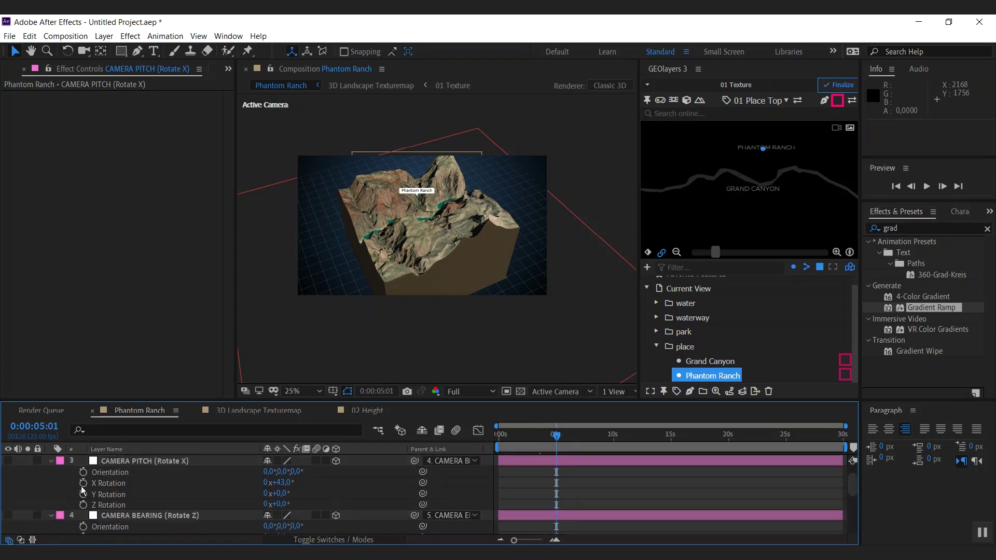
left_click(83, 483)
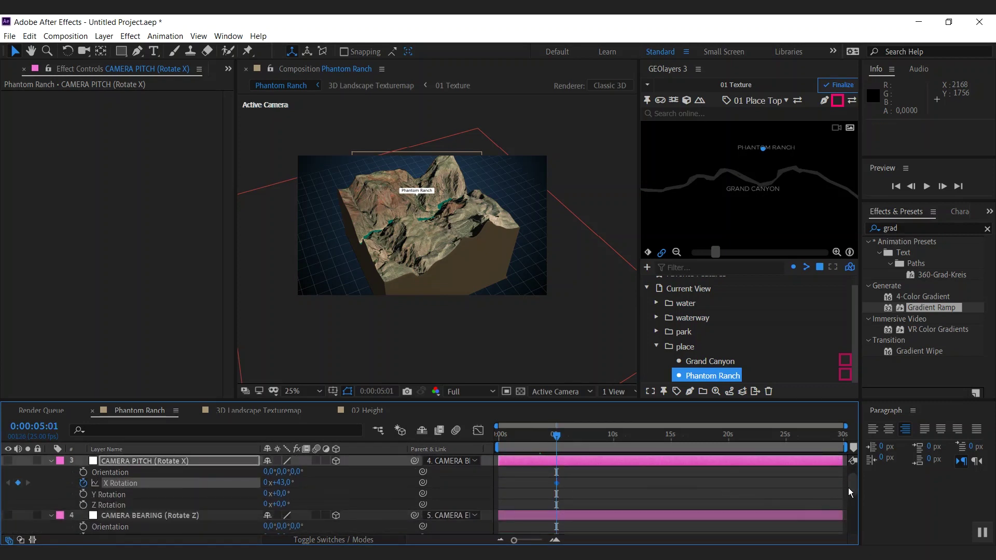
scroll(854, 489, "down", 4)
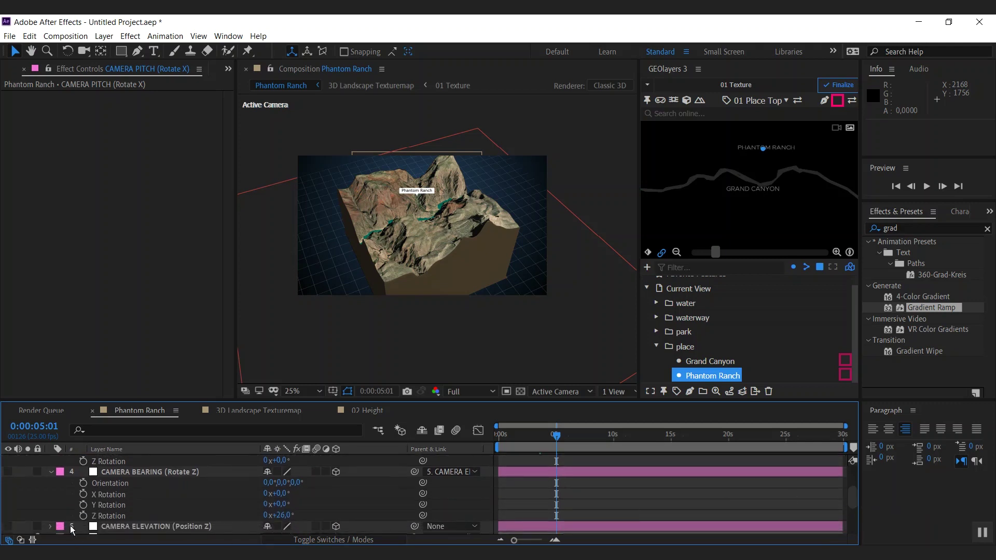
left_click(83, 515)
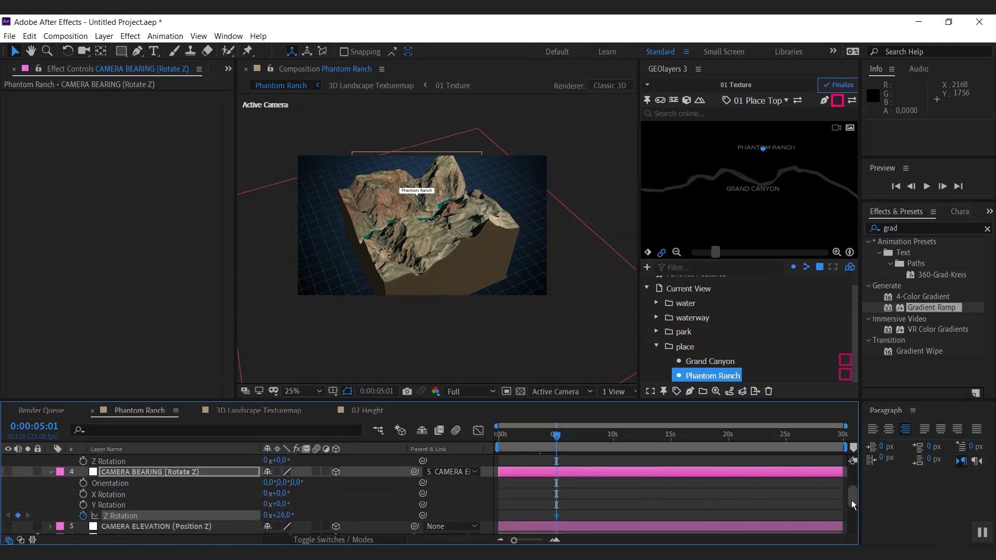
Step: At 15 s set bearing Z Rotation to +23.5° and pitch X Rotation to 40.2°, with the work area spanning the move
left_click_drag(851, 499, 852, 485)
left_click(671, 434)
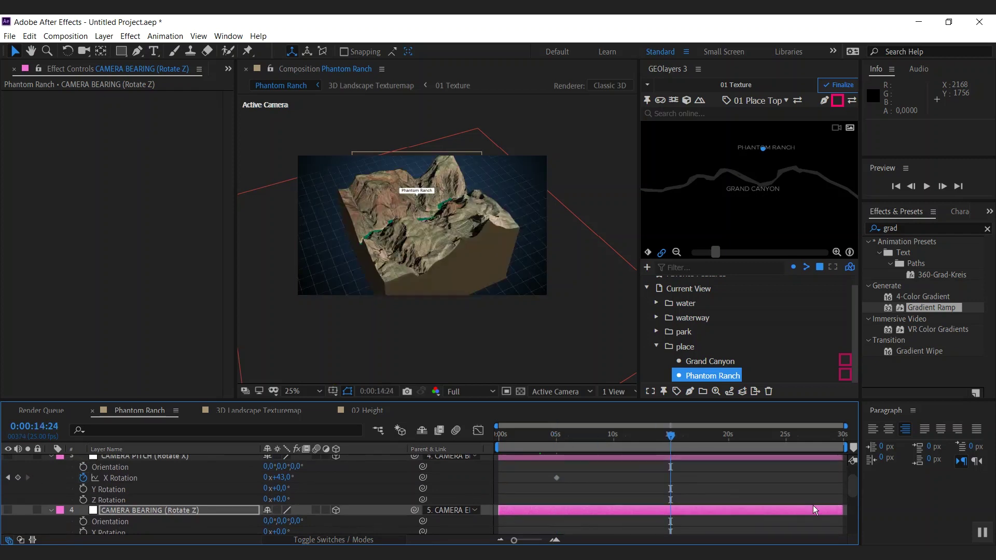
scroll(814, 510, "down", 3)
left_click_drag(274, 515, 293, 516)
mouse_move(671, 435)
left_mouse_down()
mouse_move(583, 450)
mouse_move(670, 450)
left_mouse_up()
scroll(286, 498, "up", 2)
left_click_drag(275, 503, 287, 503)
left_click_drag(670, 436, 615, 442)
key("b")
key("n")
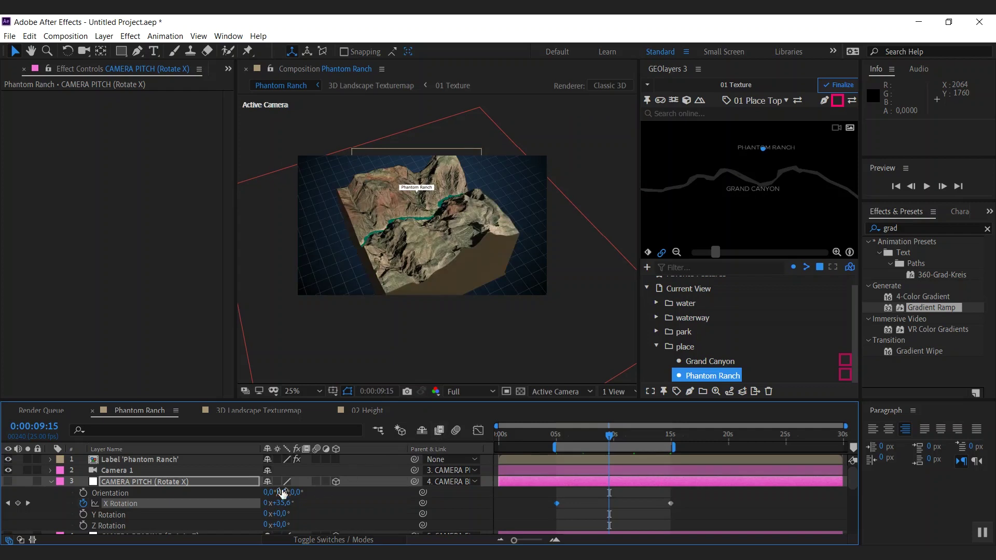
Step: Turn Depth of Field on in Camera 1's Camera Options and scrub Aperture up to about 1570 px
left_click_drag(422, 227, 465, 248)
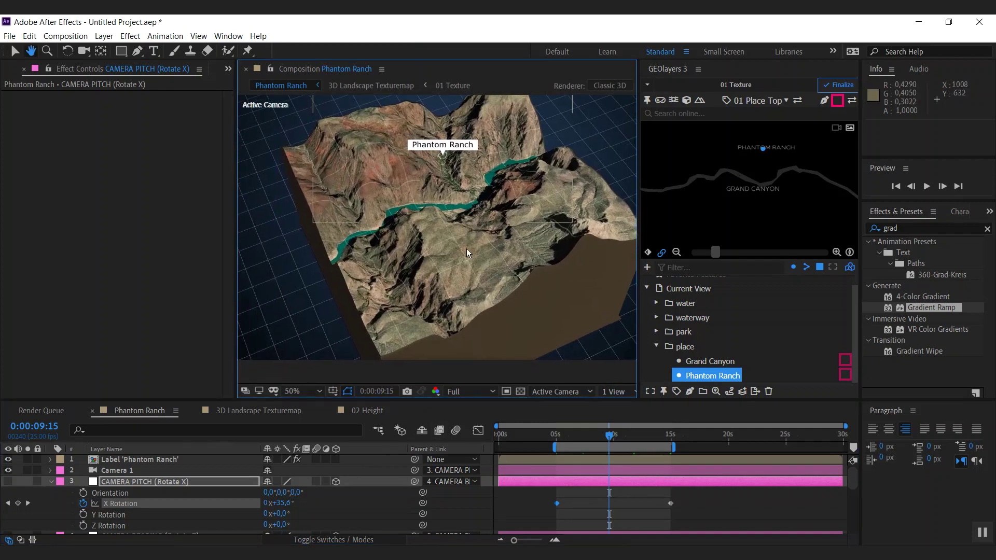
left_click(51, 470)
left_click(61, 493)
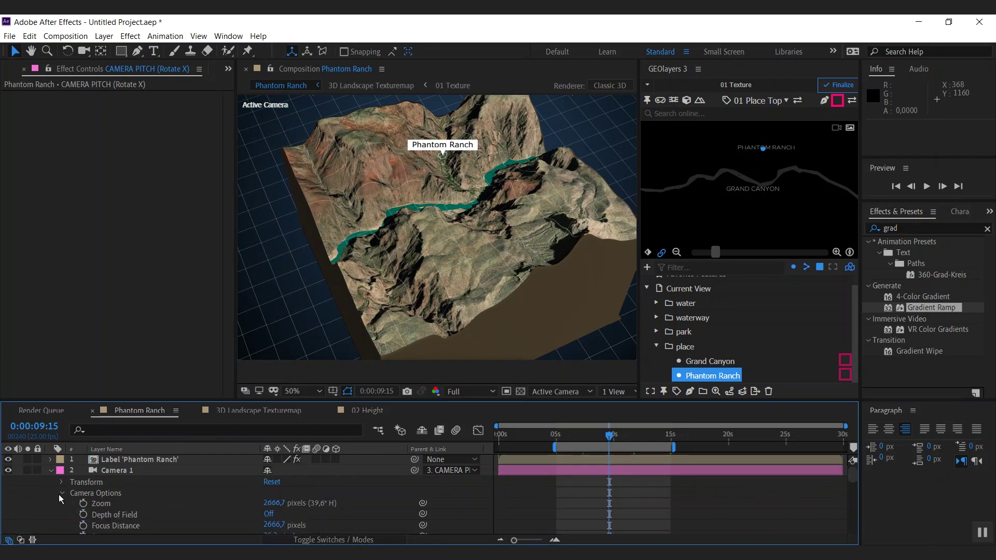
scroll(62, 503, "down", 3)
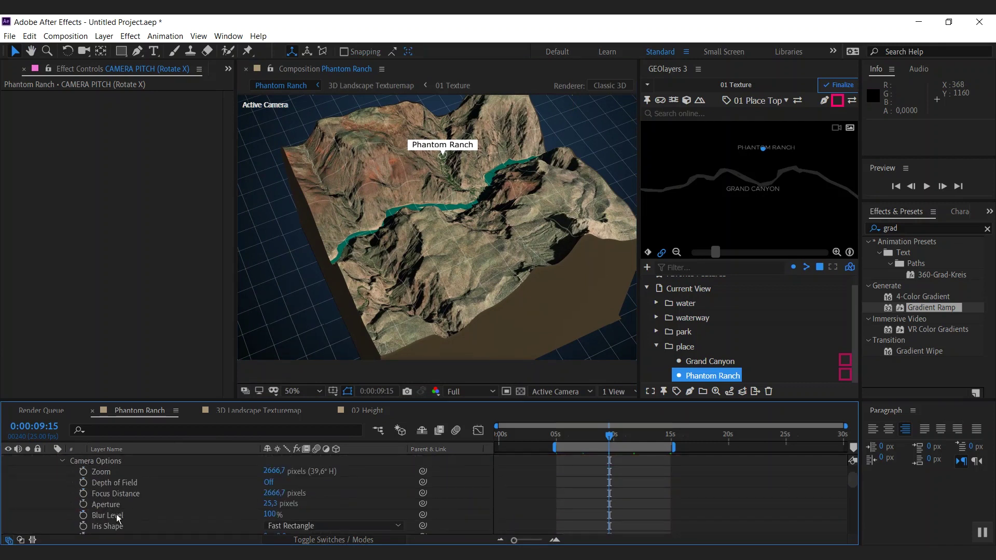
left_click(269, 483)
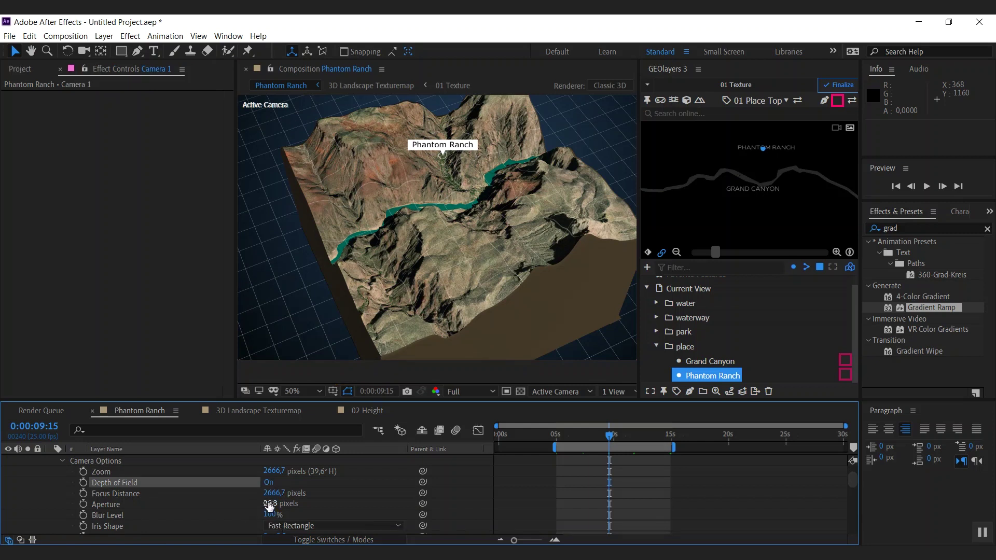
left_click_drag(269, 505, 387, 503)
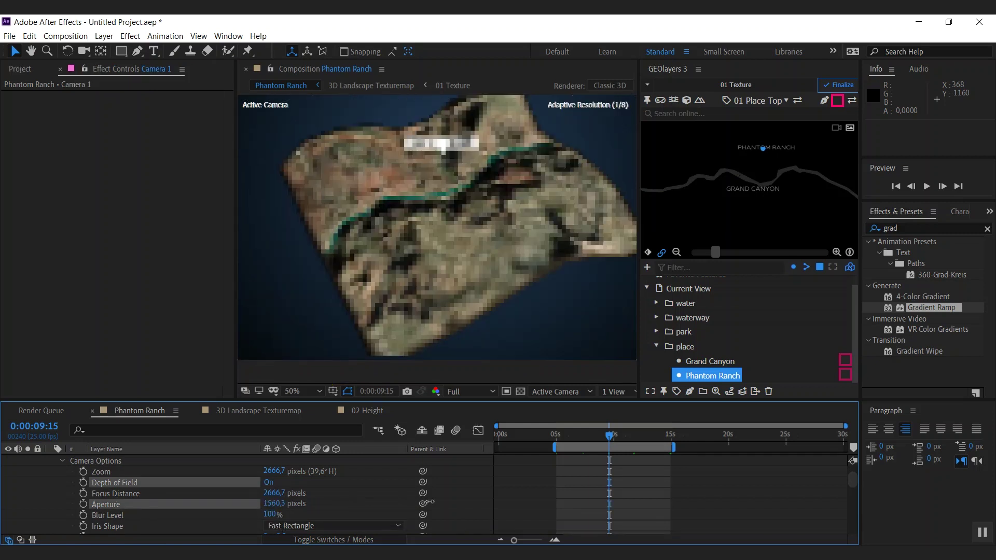
left_click_drag(273, 503, 283, 503)
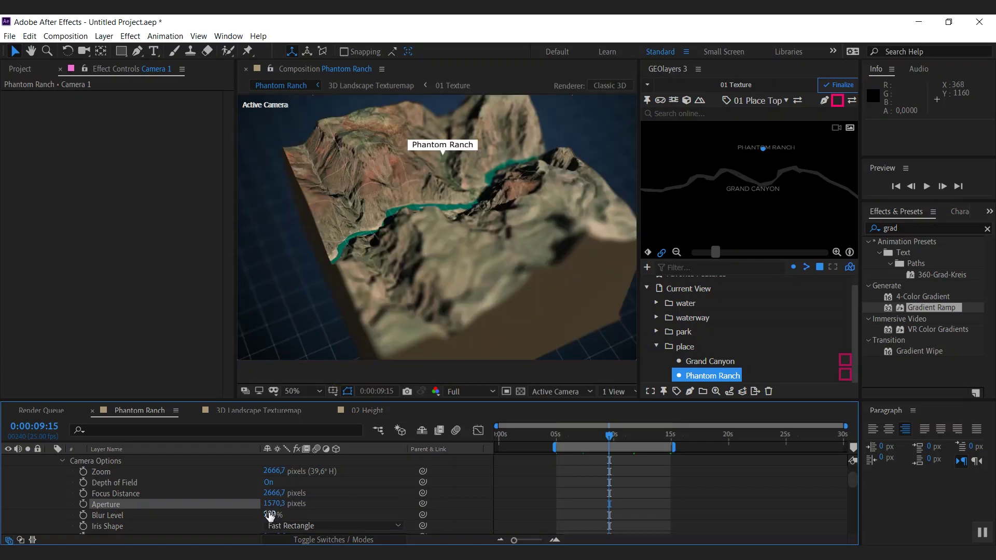
left_click(271, 504)
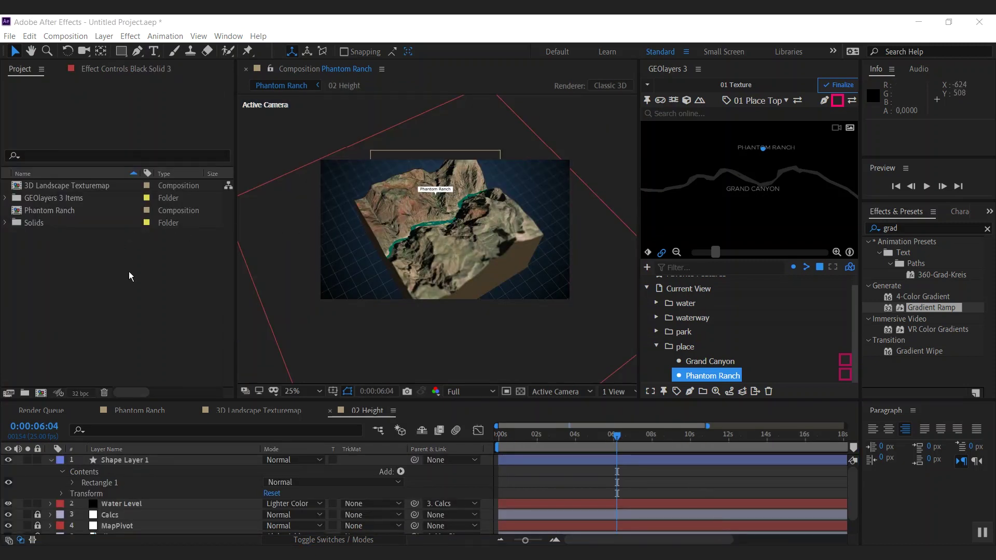
Step: Nest Phantom Ranch in a new composition and rename it RENDER
left_click(64, 213)
left_click_drag(57, 210, 41, 392)
left_click(68, 222)
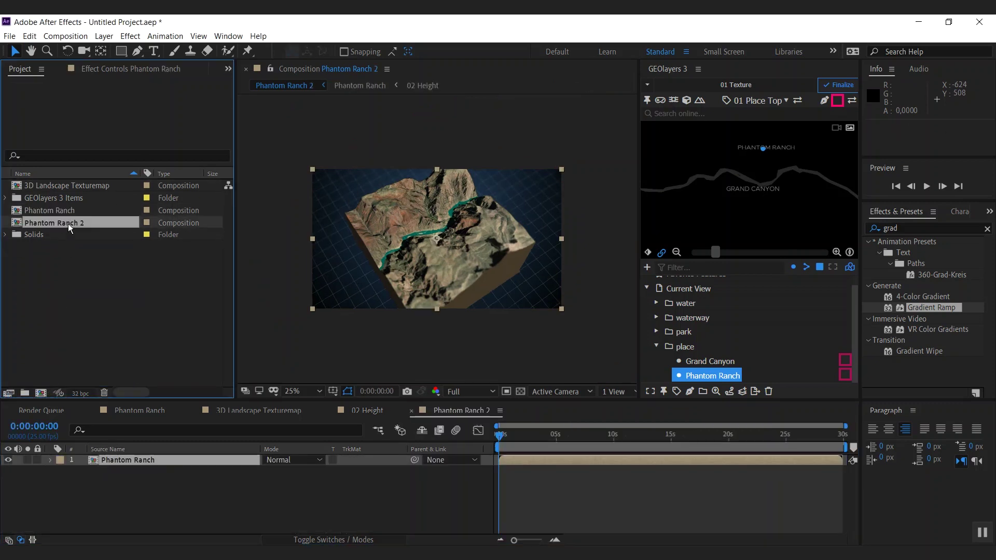
key("Return")
type("RENDER")
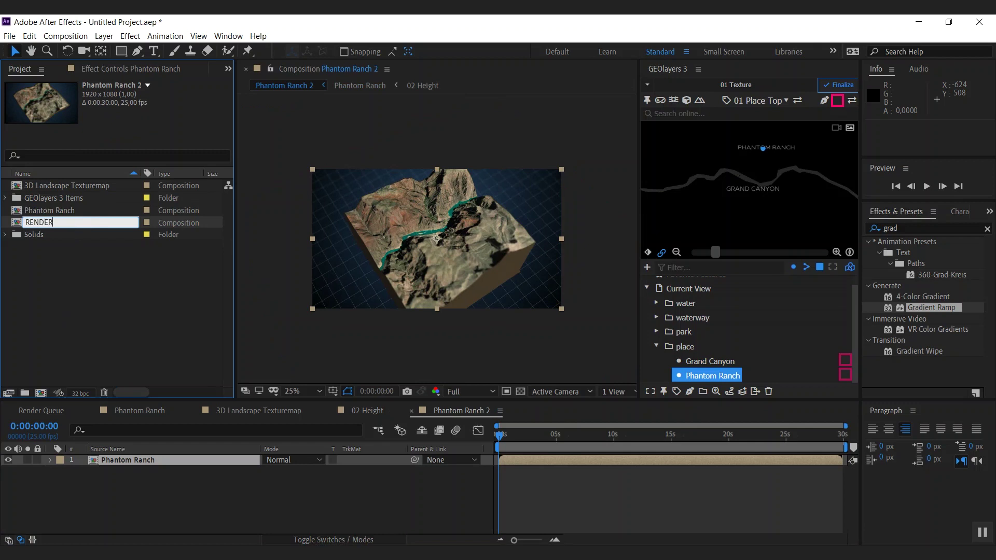
key("Return")
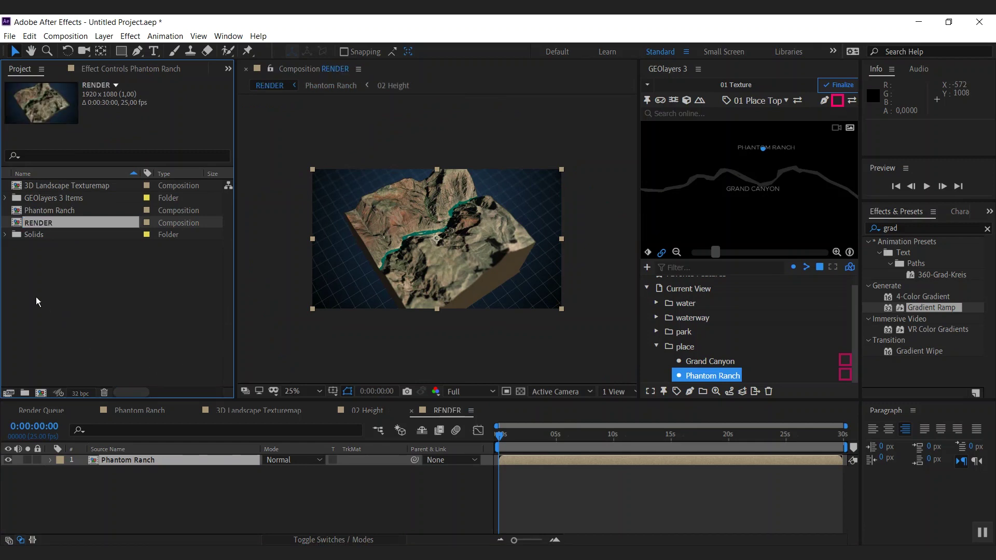
Step: Apply Lumetri Color with the Kodak 5218 Kodak 2395 look and adjust the Vignette Amount
left_click(920, 229)
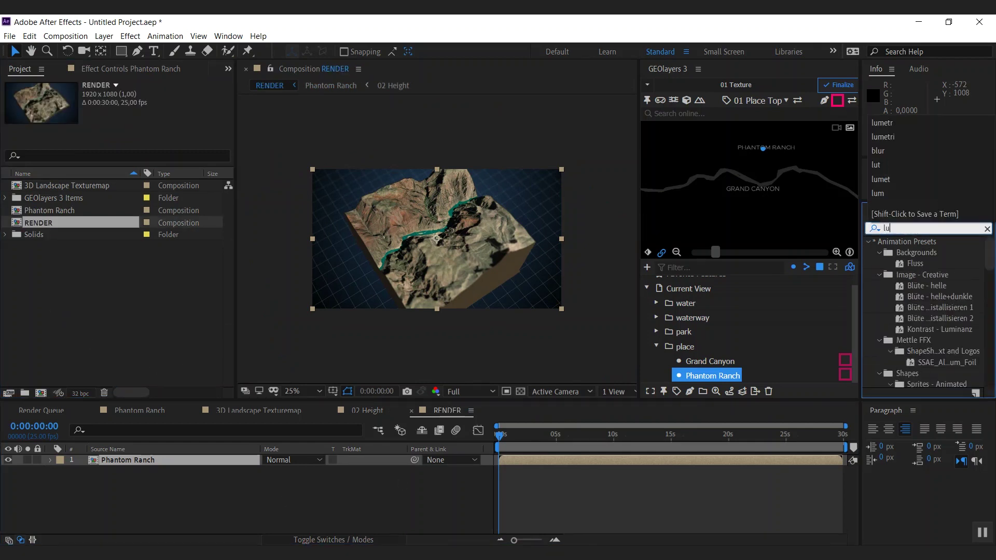
type("lumetr")
left_click_drag(929, 253, 130, 460)
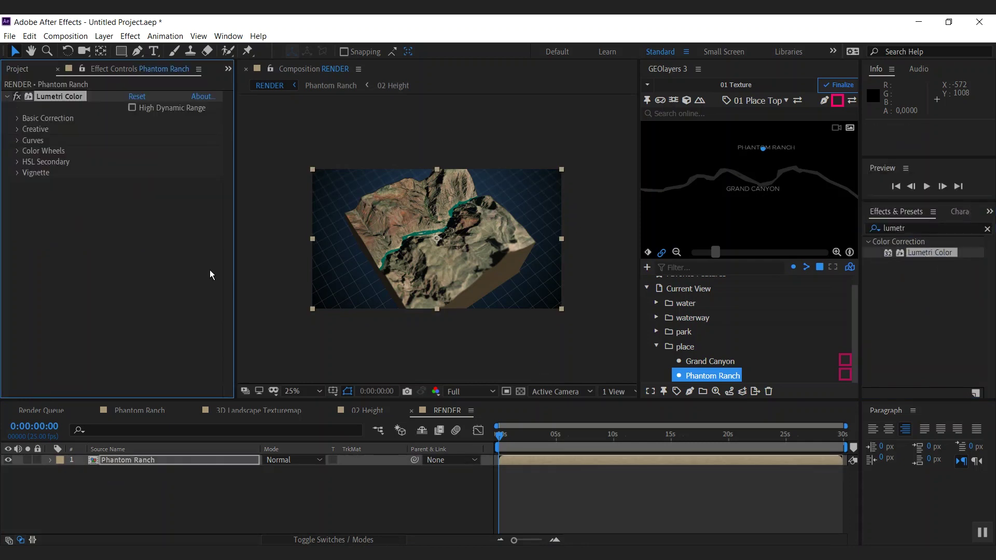
left_click(18, 130)
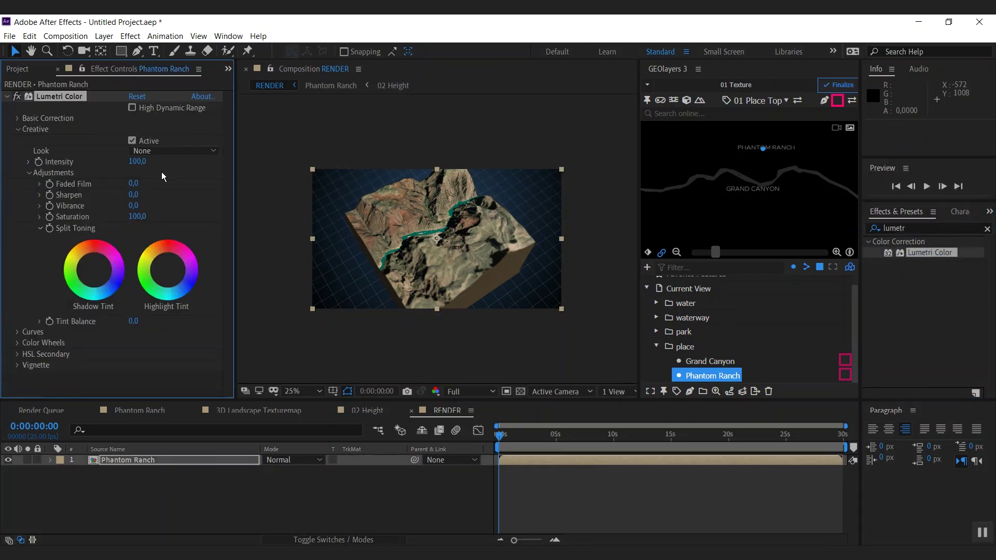
left_click(185, 155)
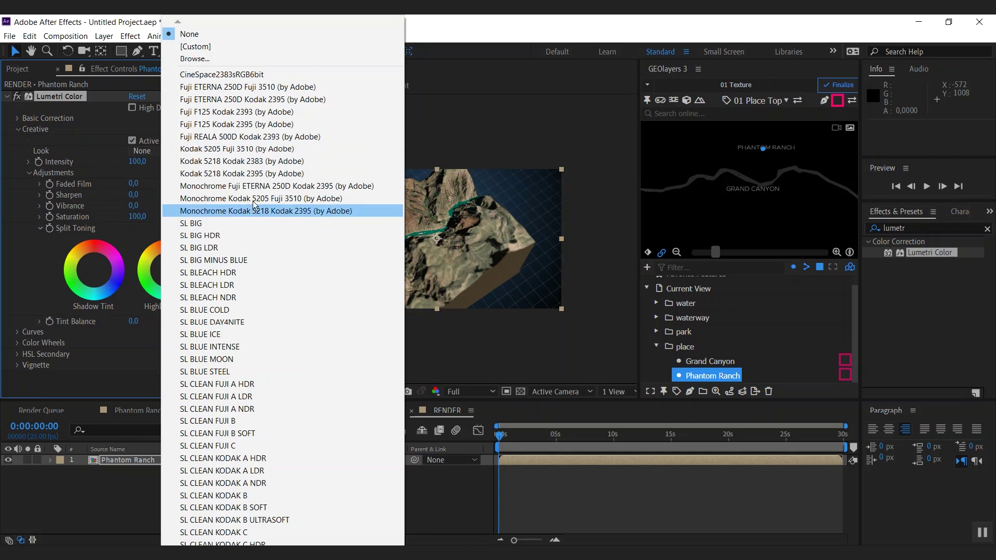
left_click(256, 174)
left_click(19, 365)
scroll(99, 366, "down", 1)
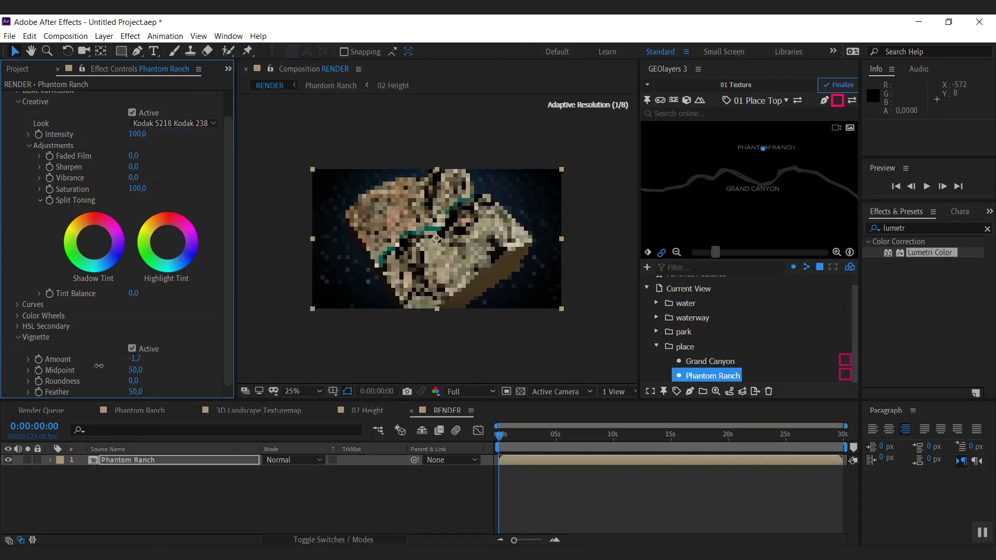
left_click(132, 358)
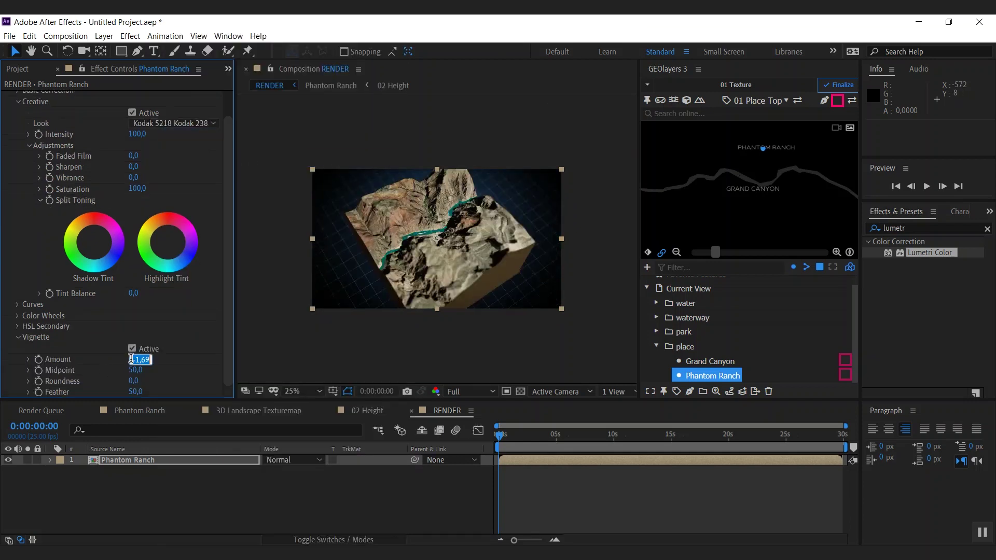